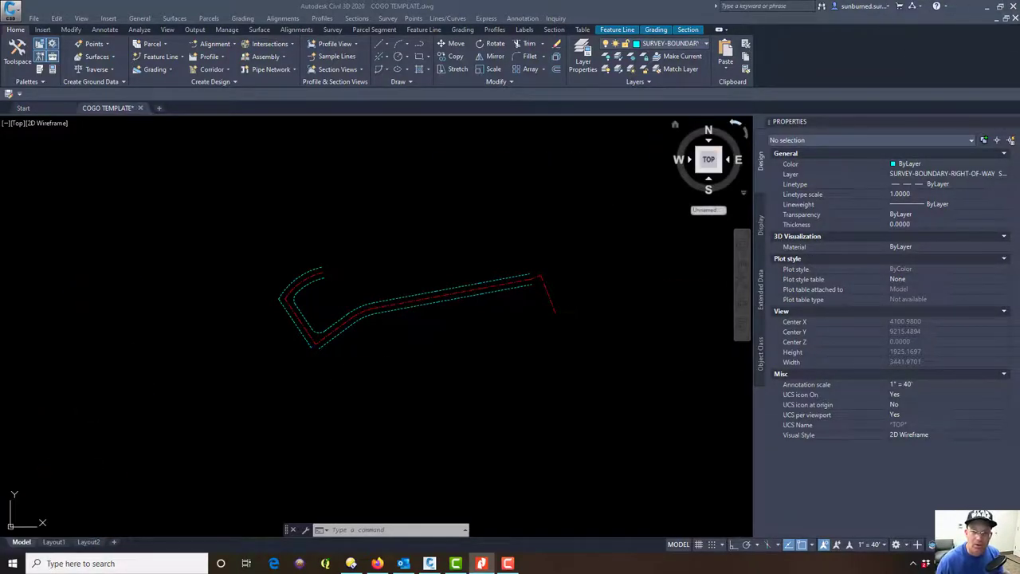
Step: Switch to the 162-014 plat in Nitro Pro and examine Hilltop Drive's next centerline curve and the cul-de-sac's bearing and distances
left_click(447, 260)
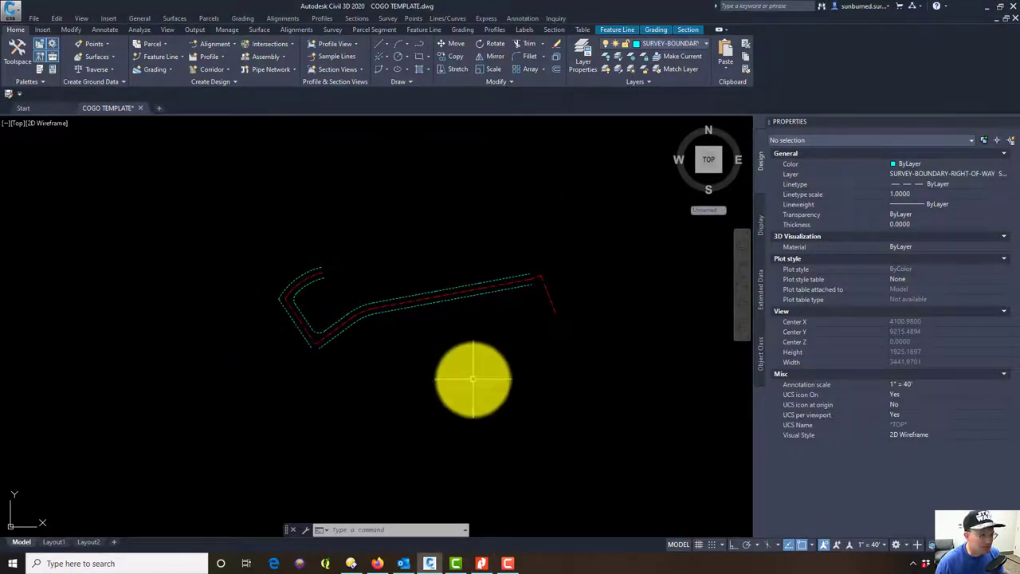
left_click_drag(1019, 313, 1019, 169)
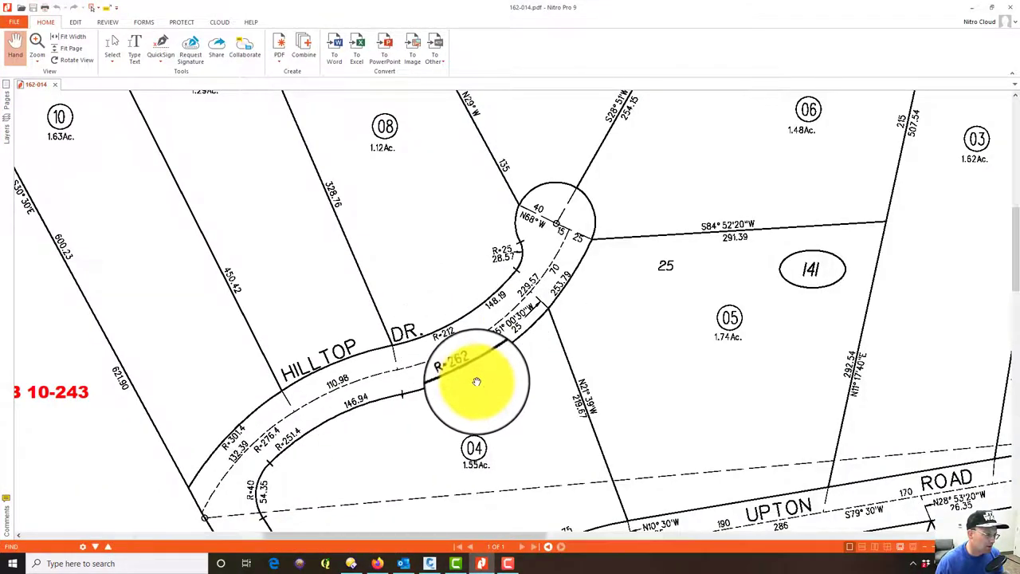
scroll(474, 382, "up", 3, "ctrl")
scroll(473, 379, "down", 1)
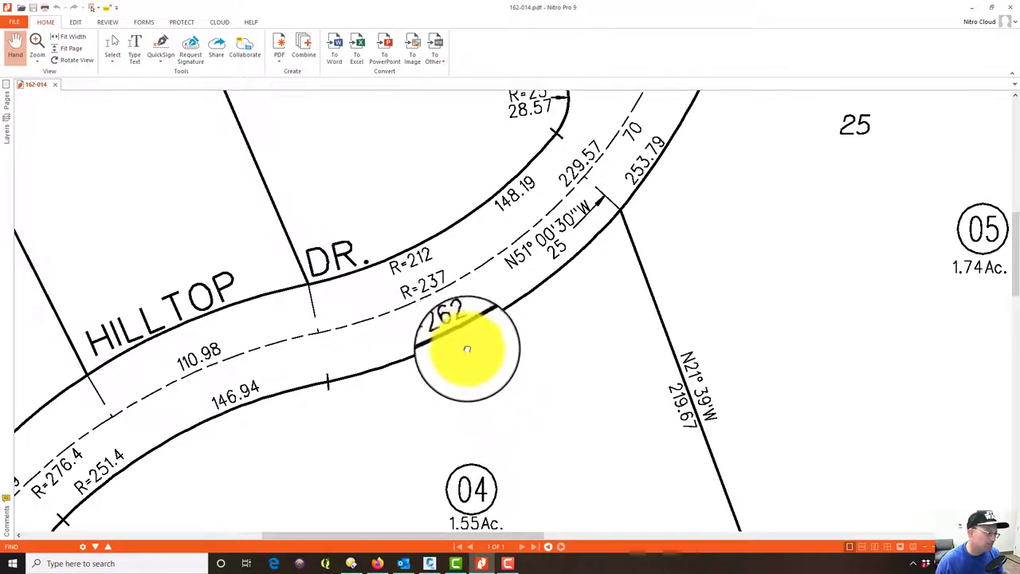
left_click_drag(442, 327, 505, 364)
left_click_drag(747, 141, 747, 239)
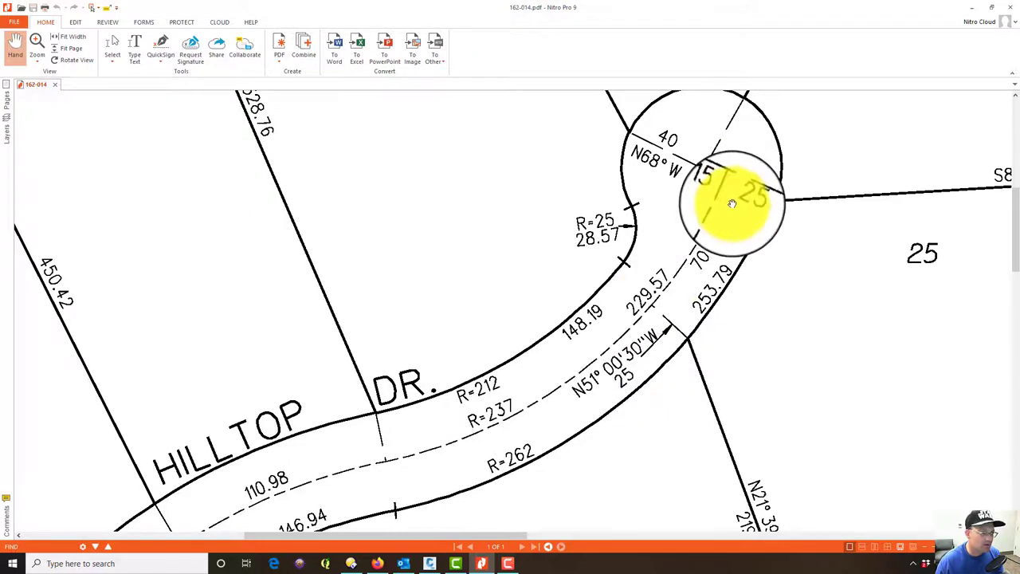
left_click_drag(717, 201, 712, 280)
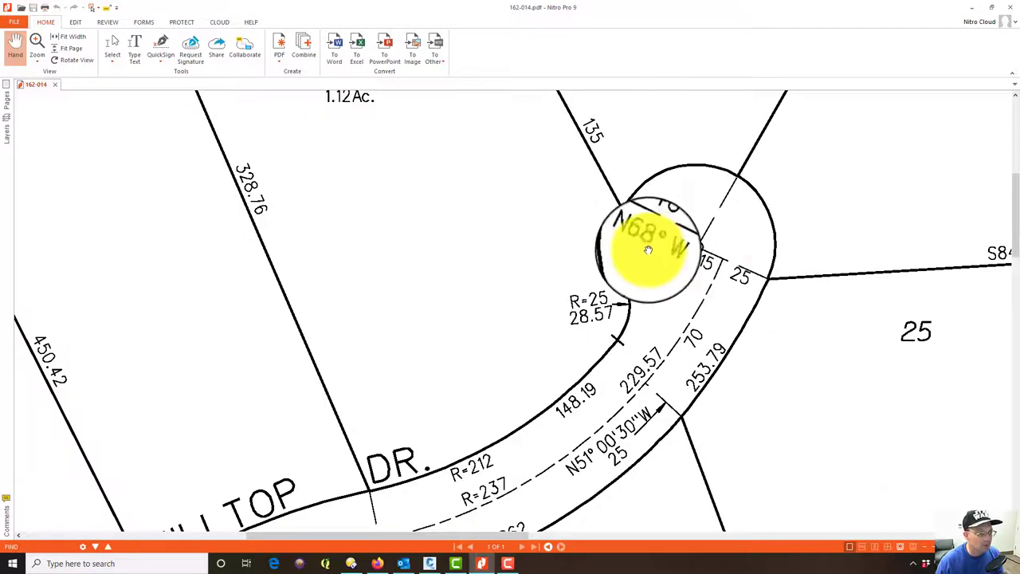
left_click_drag(399, 17, 455, 11)
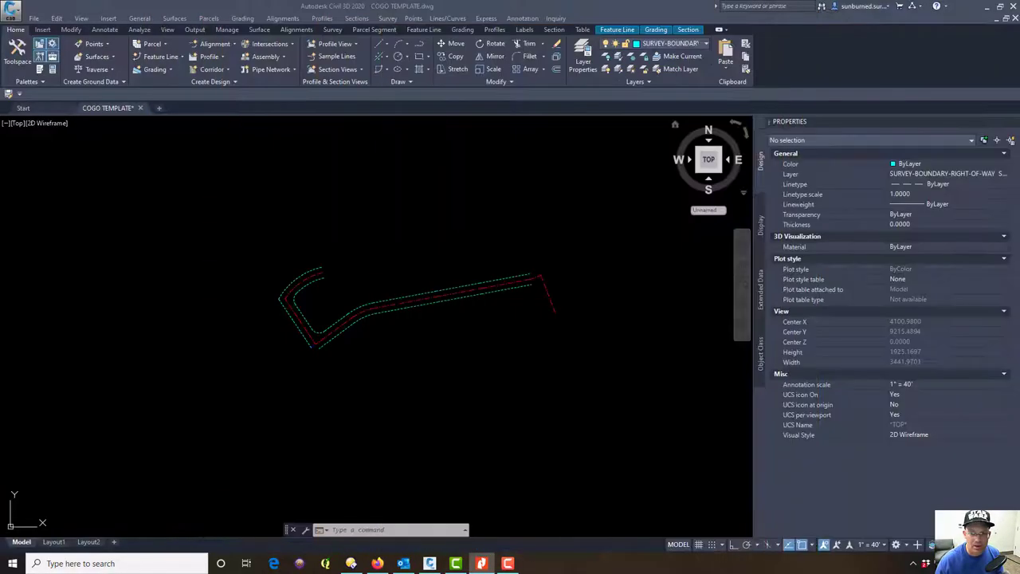
Step: Create a curve from the open end of the road centerline arc with radius -237 and length 229.57
scroll(243, 428, "up", 4)
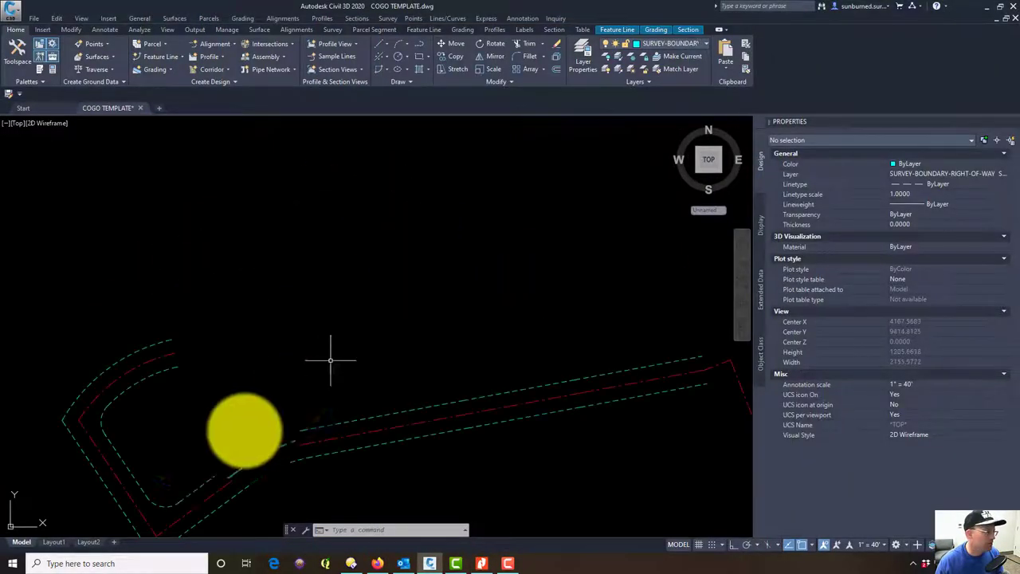
left_click(389, 71)
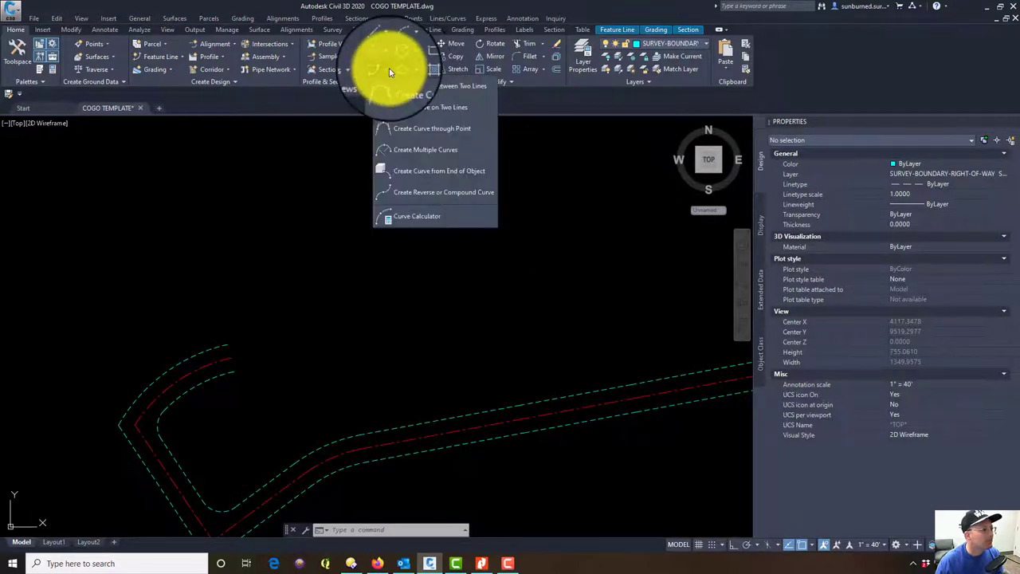
left_click(408, 176)
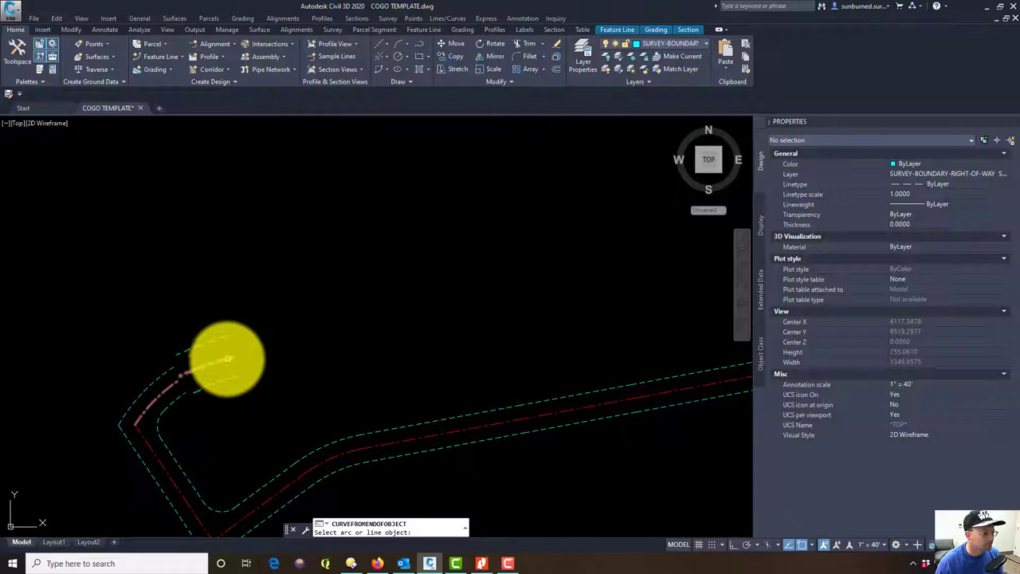
scroll(239, 351, "down", 2)
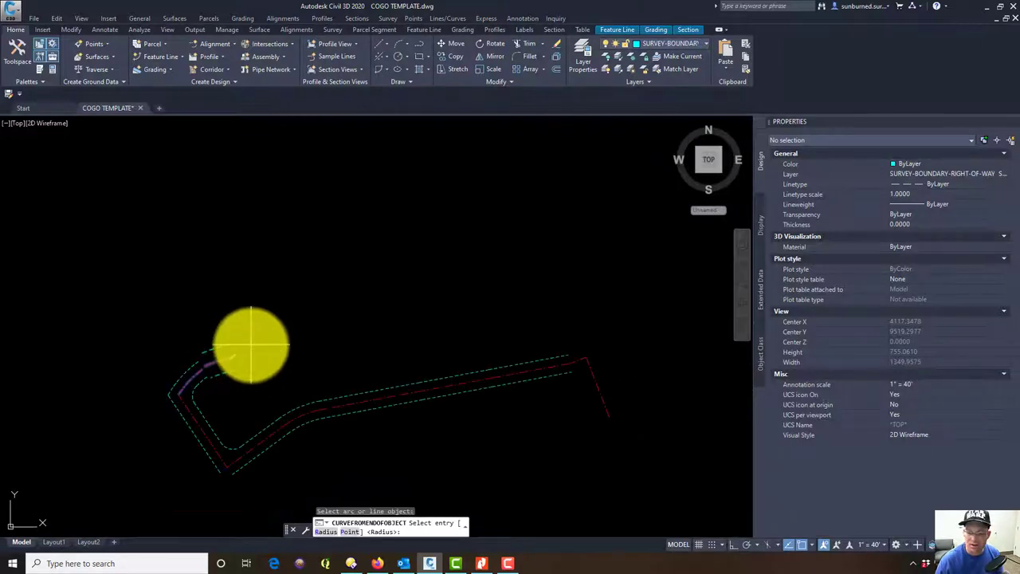
key("Return")
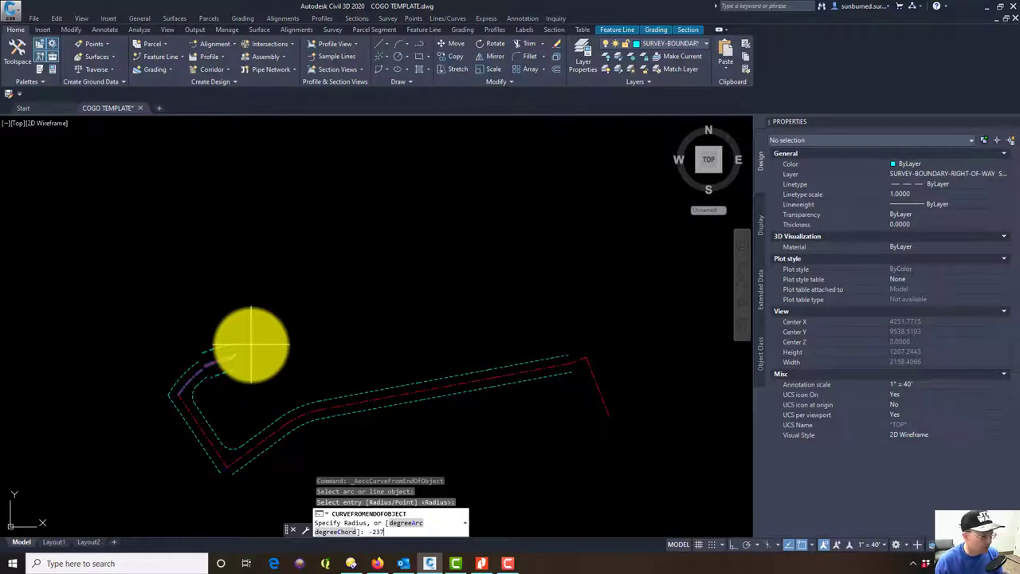
key("Return")
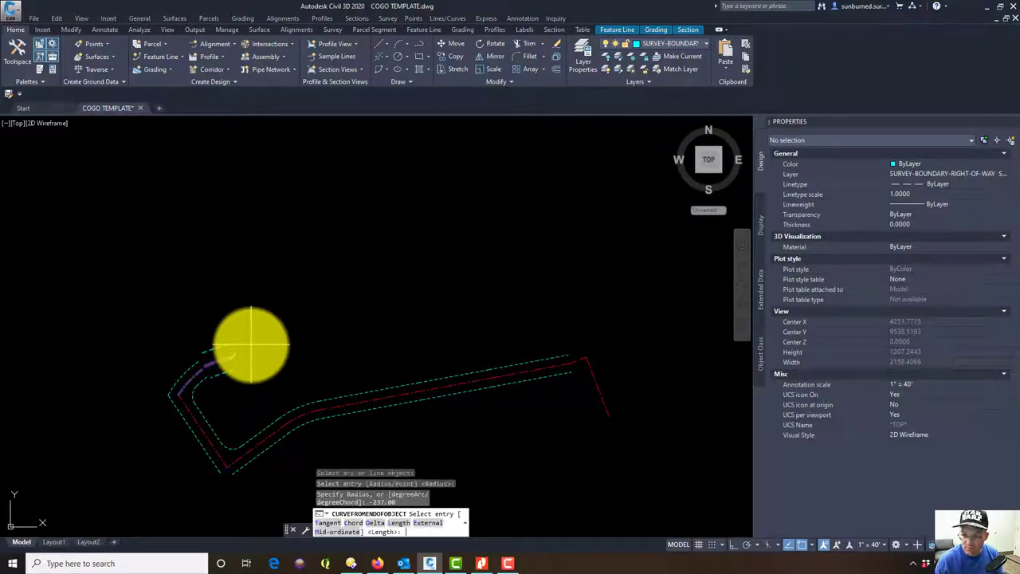
key("Return")
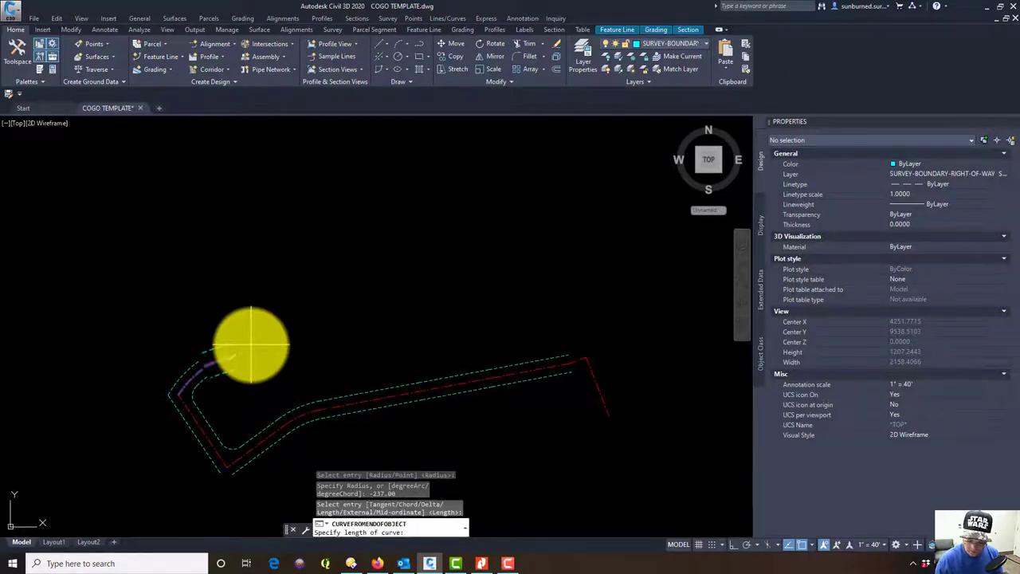
key("Return")
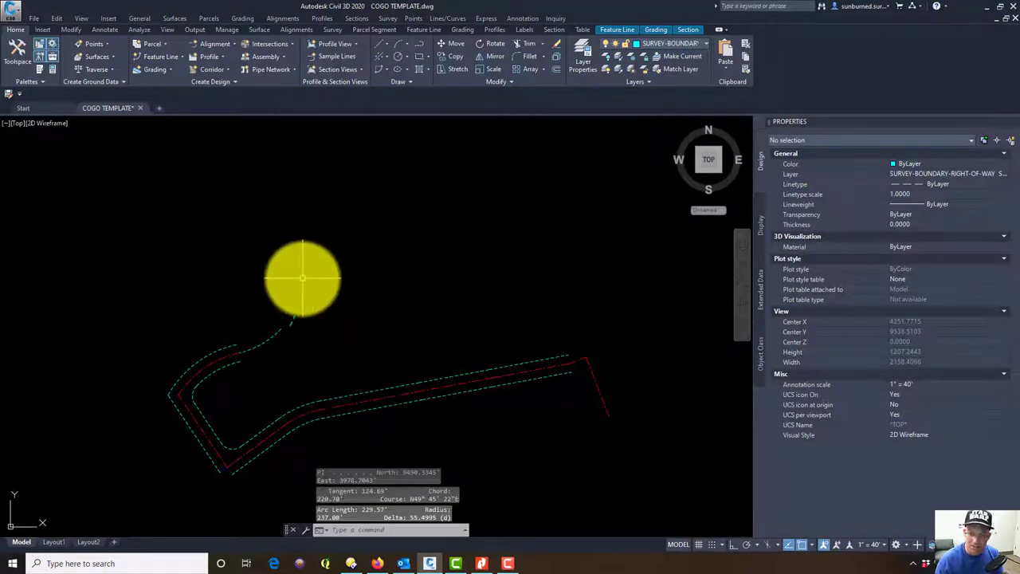
Step: Recheck the cul-de-sac on the plat, and draw a line by bearing from the new curve's end: quadrant 4, bearing 68.0000, distance 40
scroll(303, 279, "up", 6)
middle_click_drag(329, 328, 391, 314)
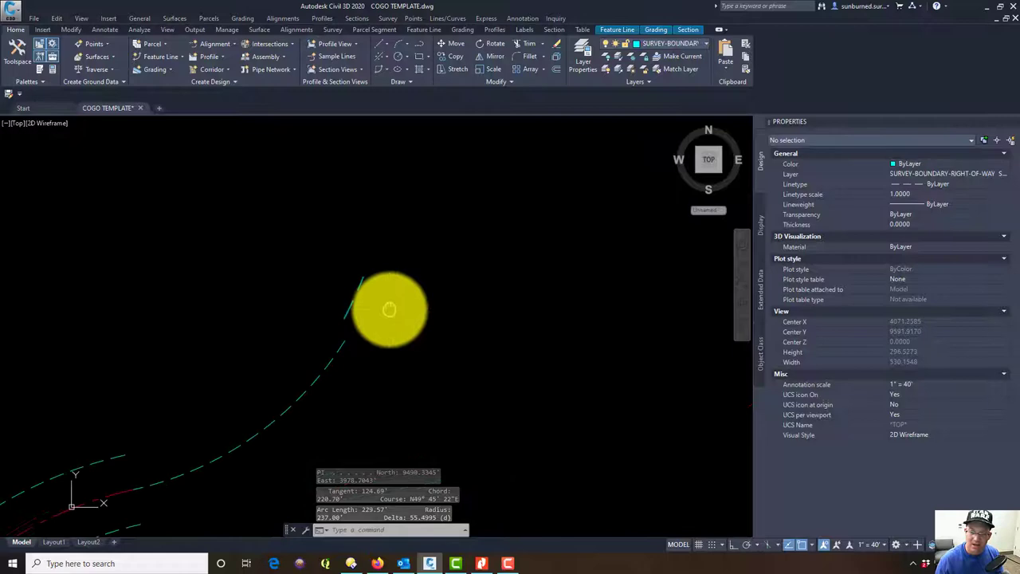
key("alt+Tab")
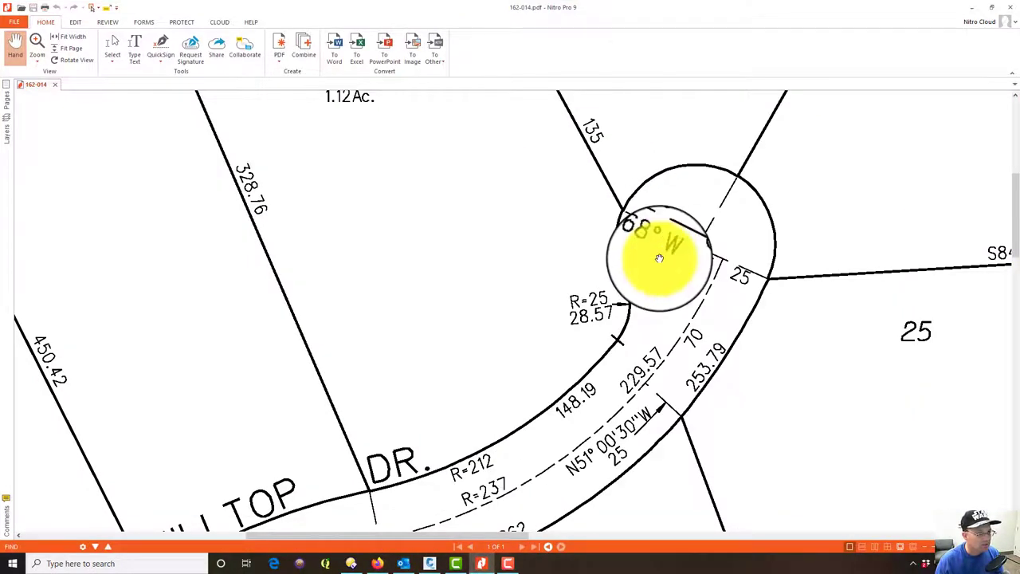
left_click(972, 7)
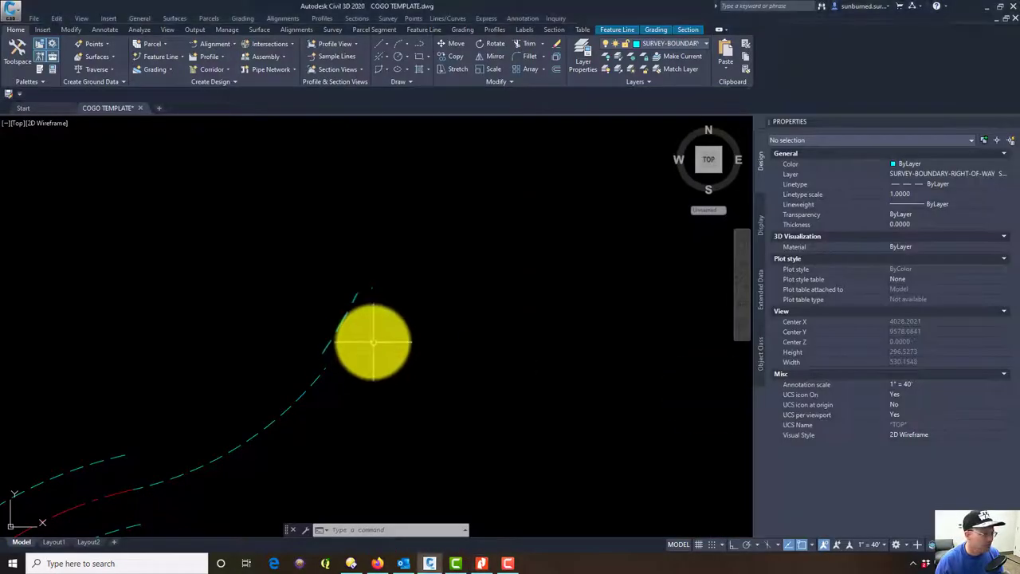
mouse_move(388, 285)
middle_mouse_down()
mouse_move(574, 236)
mouse_move(547, 243)
middle_mouse_up()
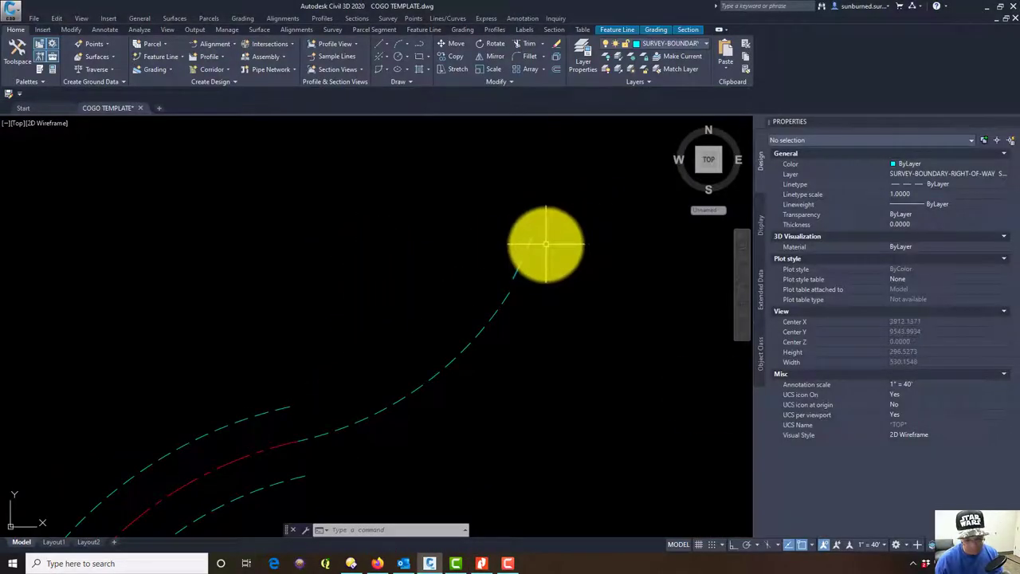
left_click(386, 44)
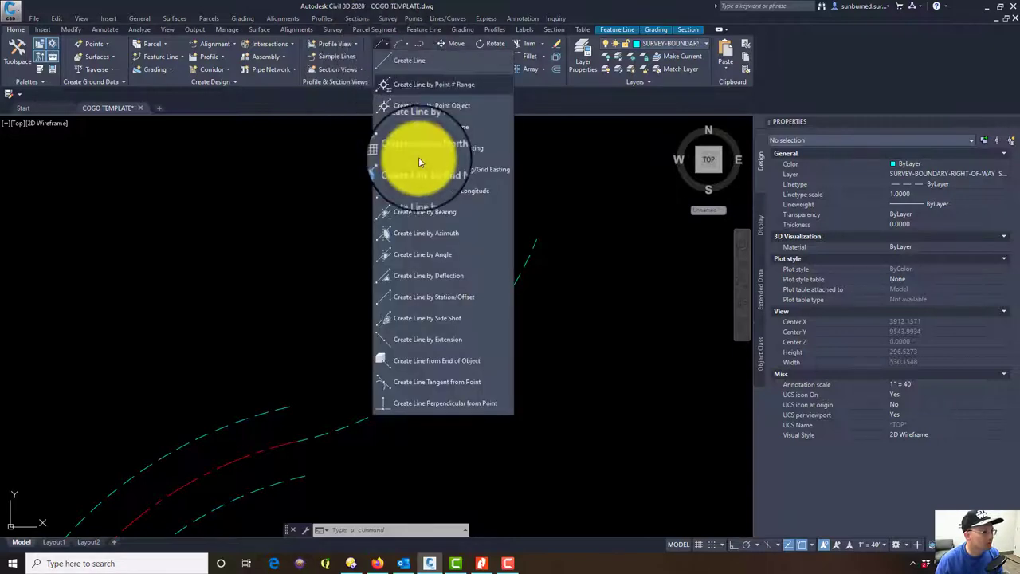
left_click(422, 211)
left_click(536, 238)
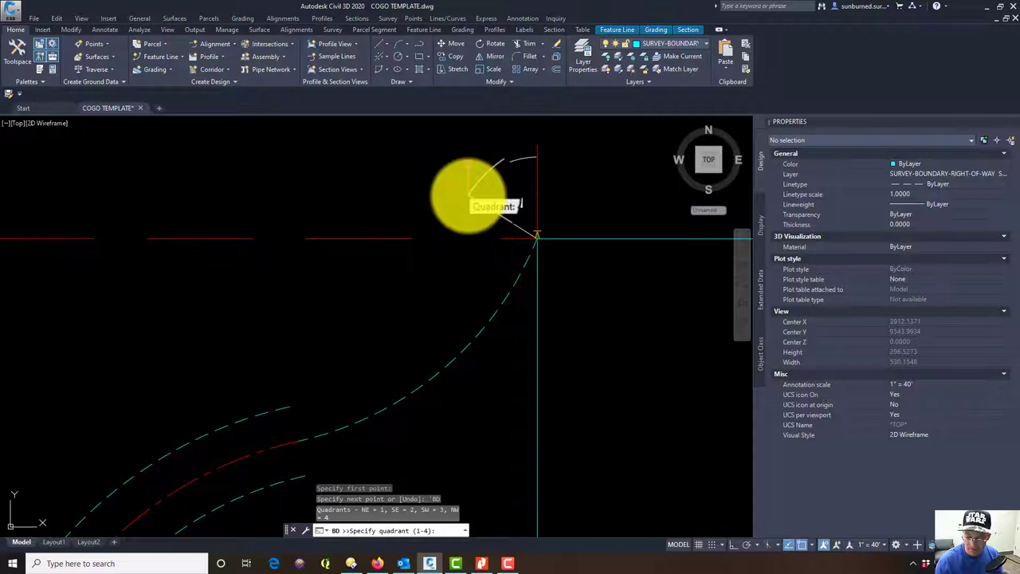
type("4")
key("Return")
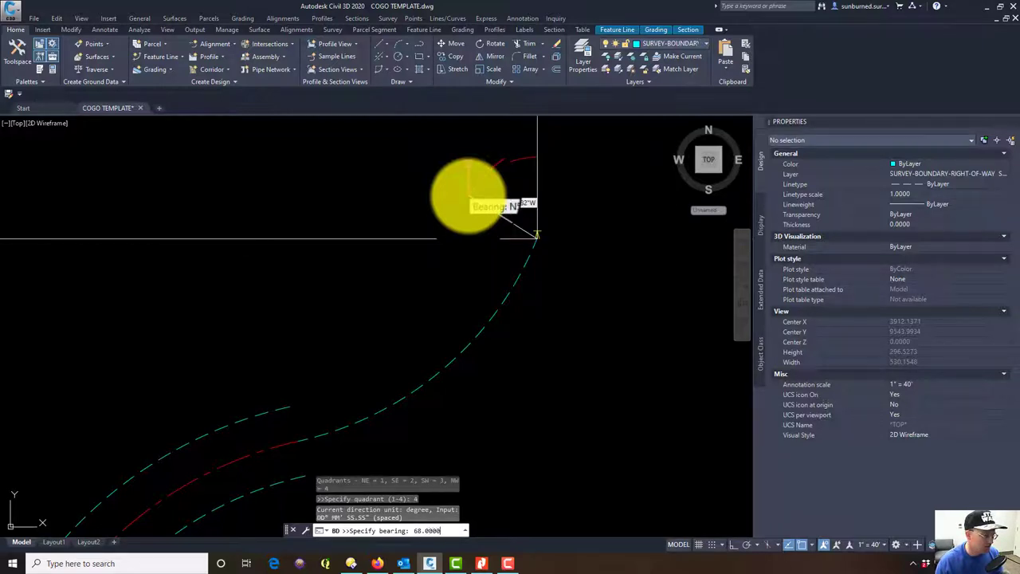
key("Return")
type("40")
key("Return")
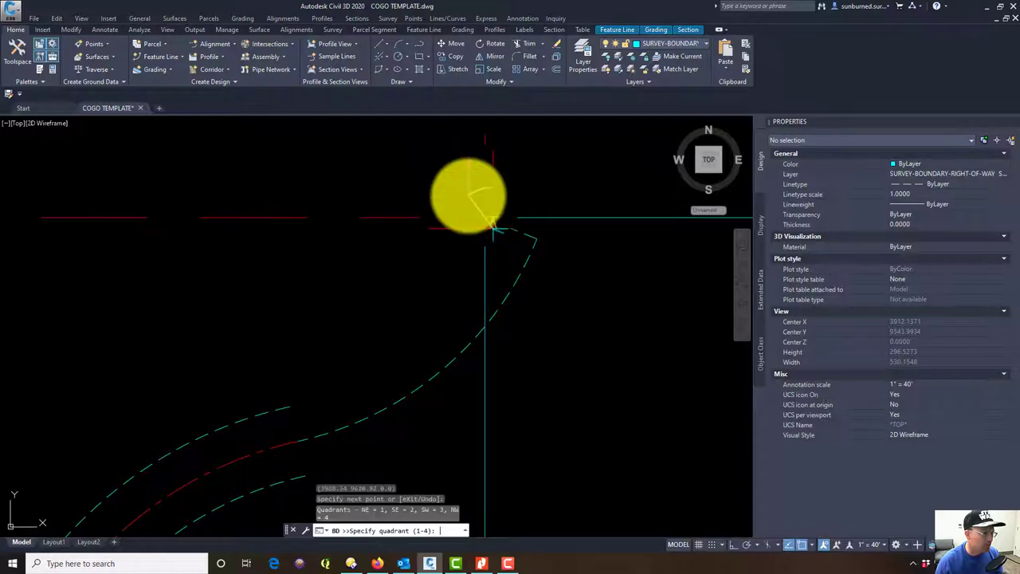
key("Return")
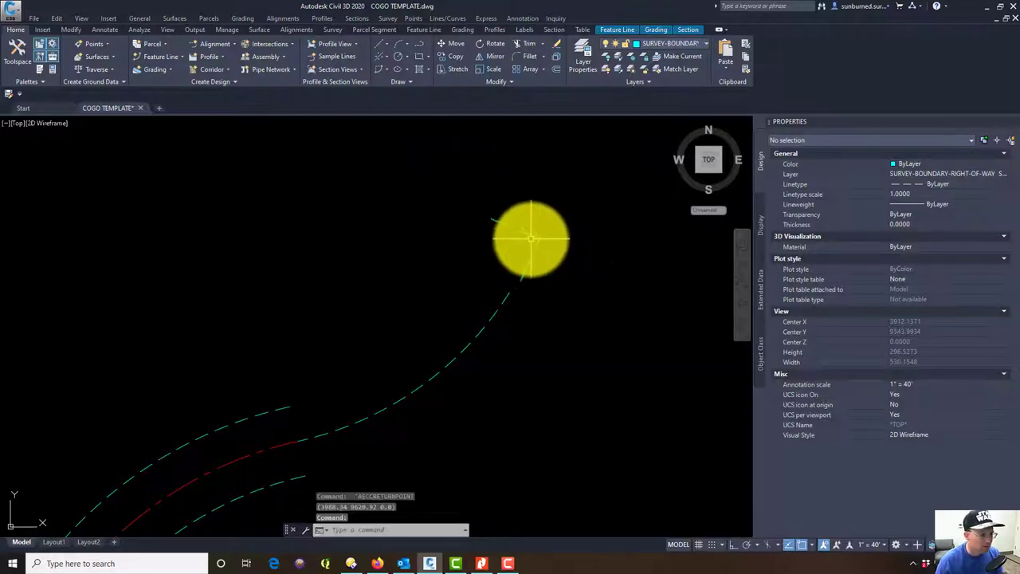
Step: Draw a line by bearing from the new curve's end toward the southeast: quadrant 2, bearing 68.0000, distance 15
left_click(389, 46)
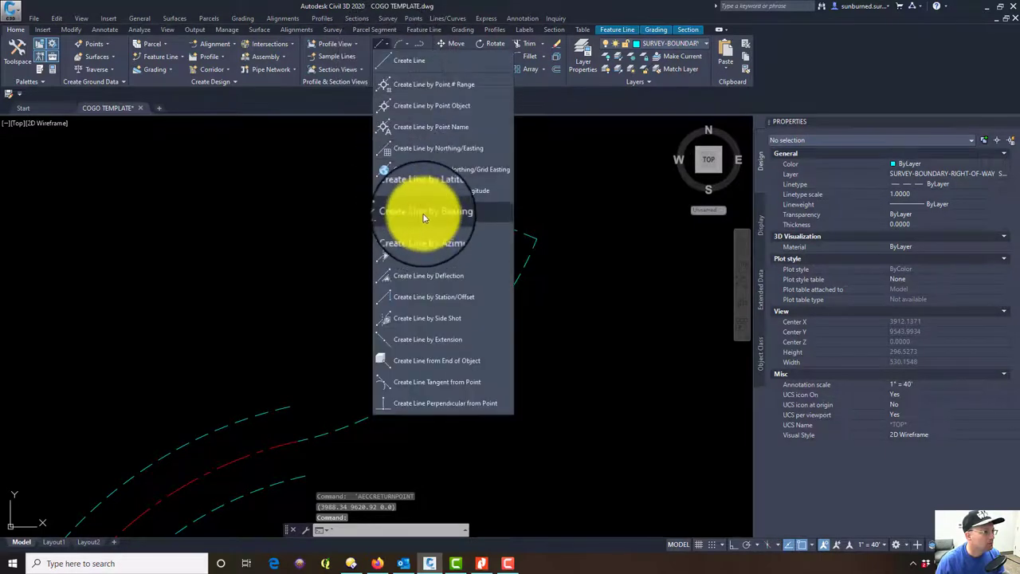
left_click(415, 241)
left_click(537, 237)
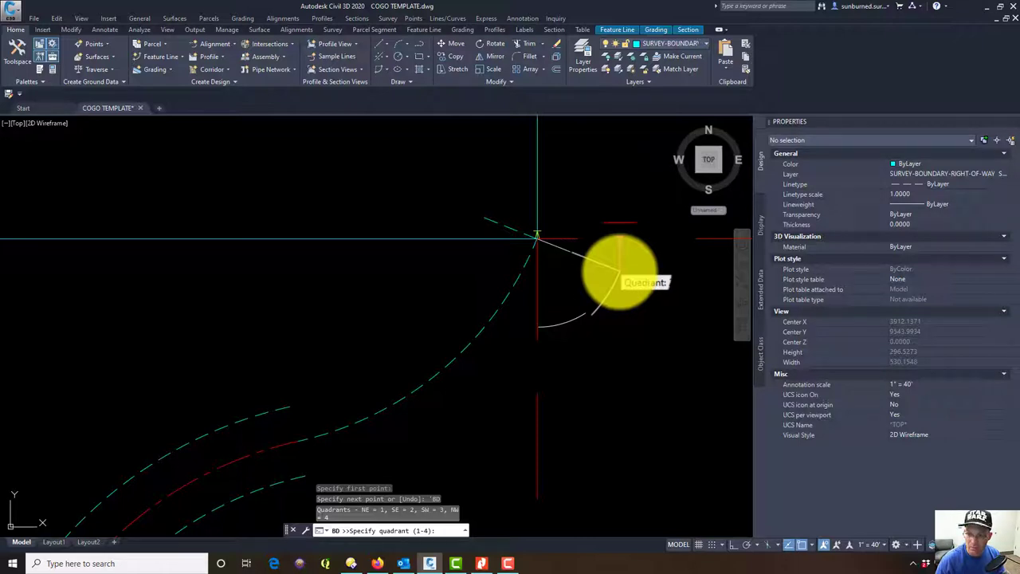
type("2")
key("Return")
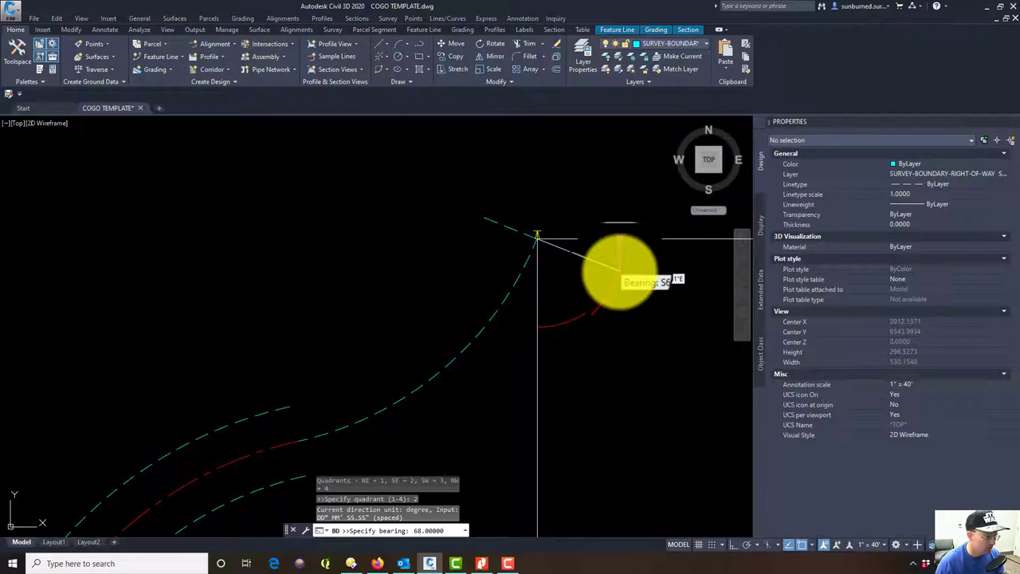
key("Return")
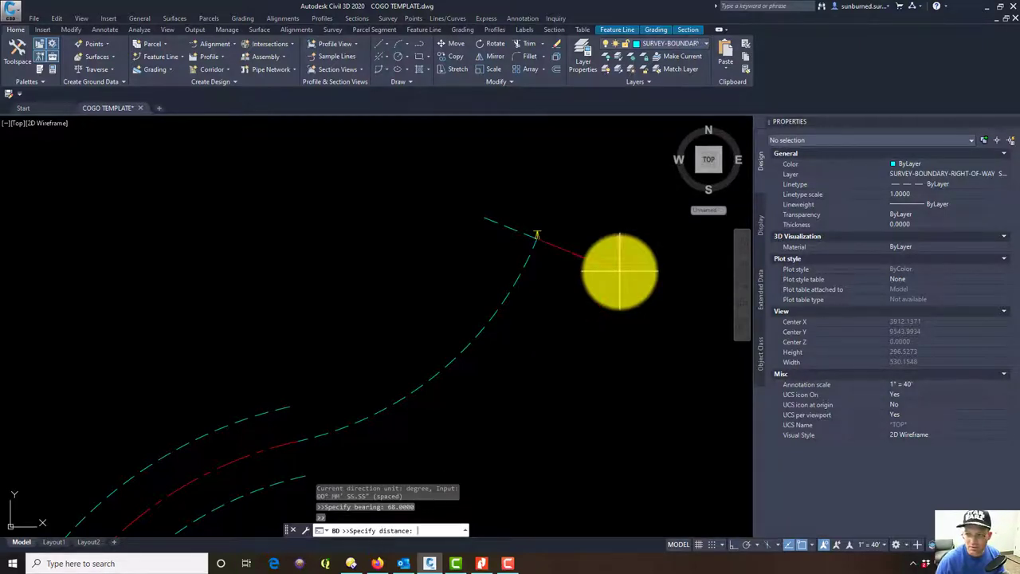
type("15")
key("Return")
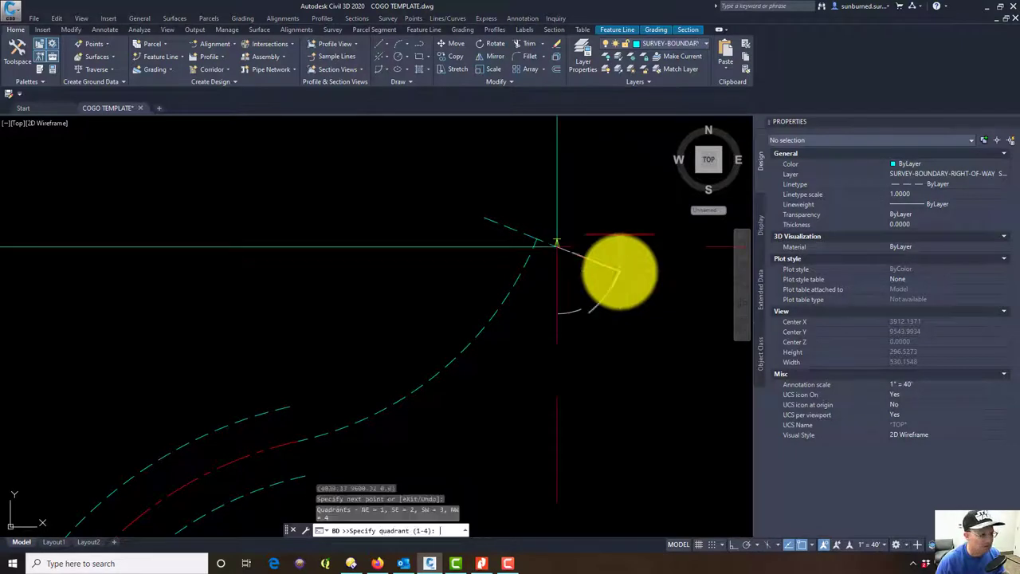
key("Return")
key("Escape")
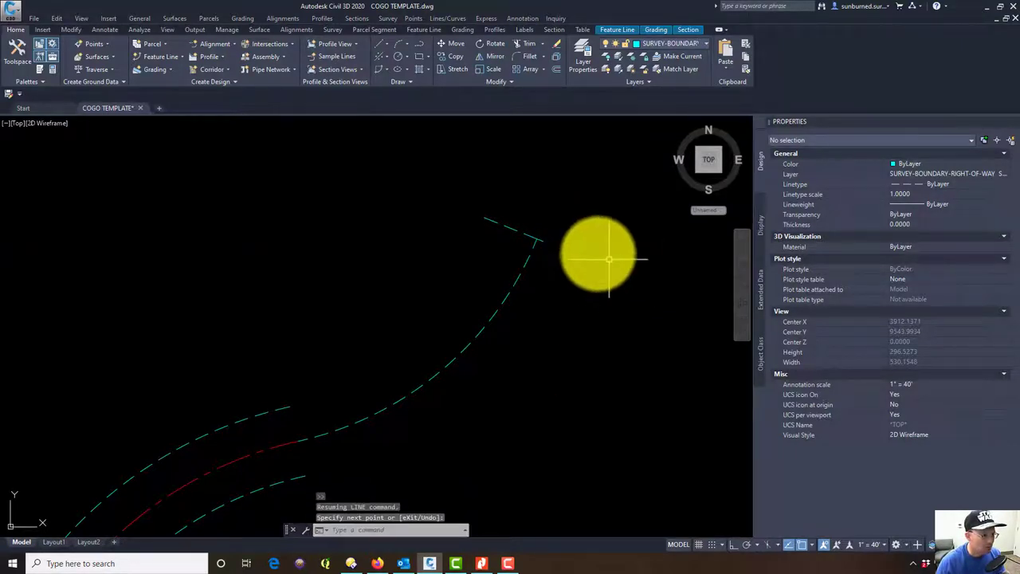
Step: Extend from the 15-foot line's outer end with a line by bearing: quadrant 2, bearing 68.0000, distance 25
left_click(388, 40)
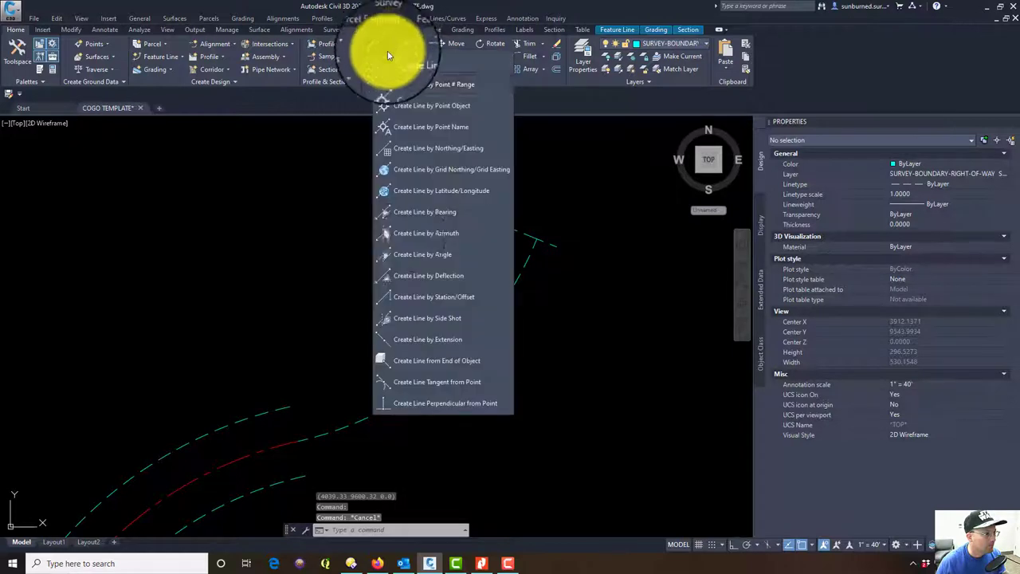
left_click(455, 214)
left_click(556, 246)
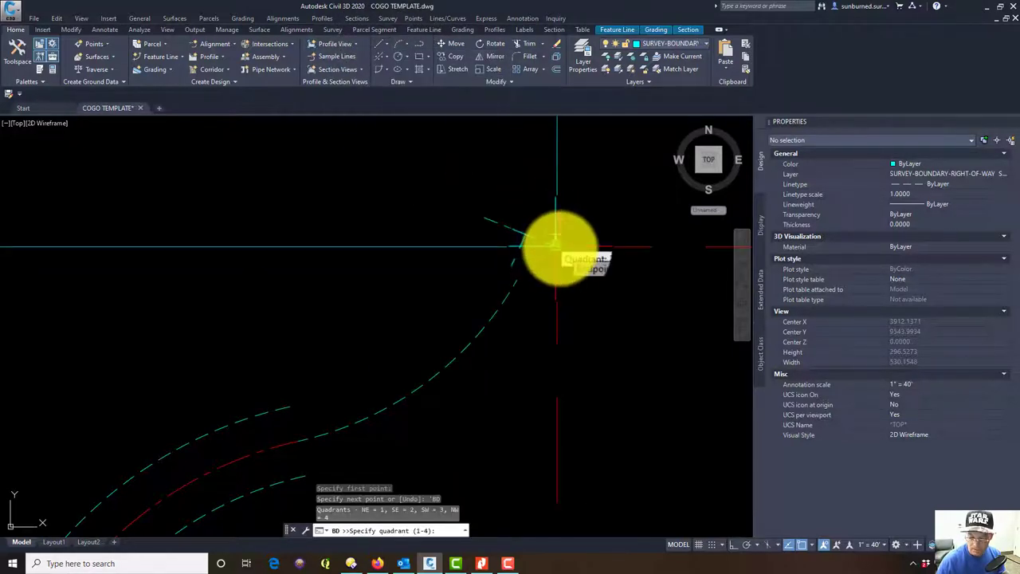
type("2")
key("Return")
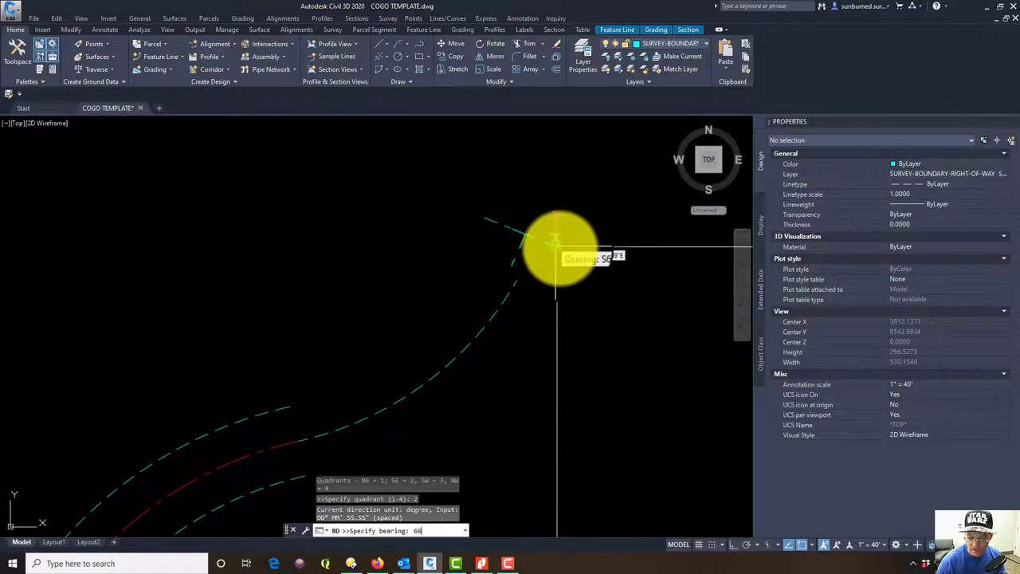
type("68.0000")
key("Return")
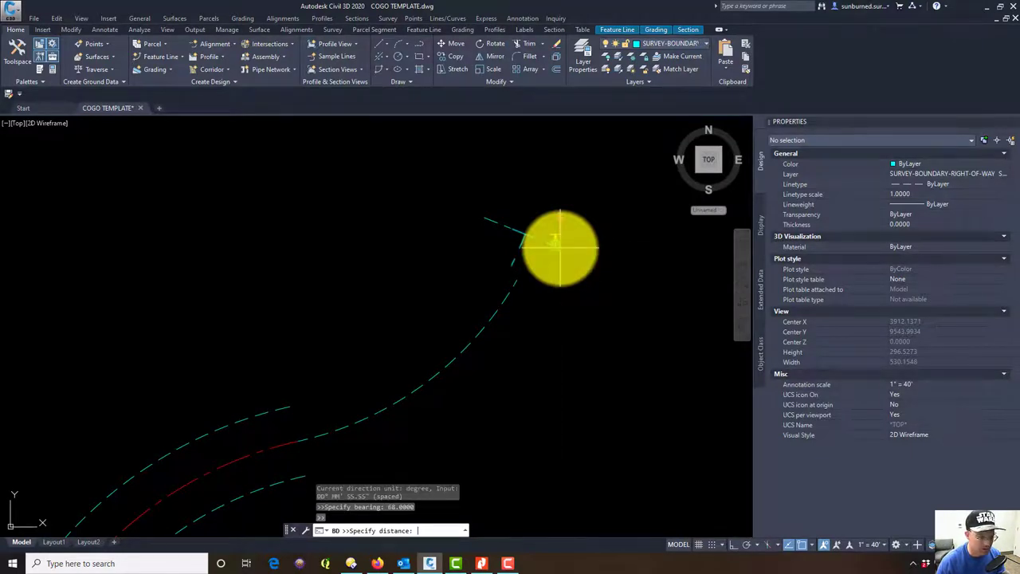
type("25")
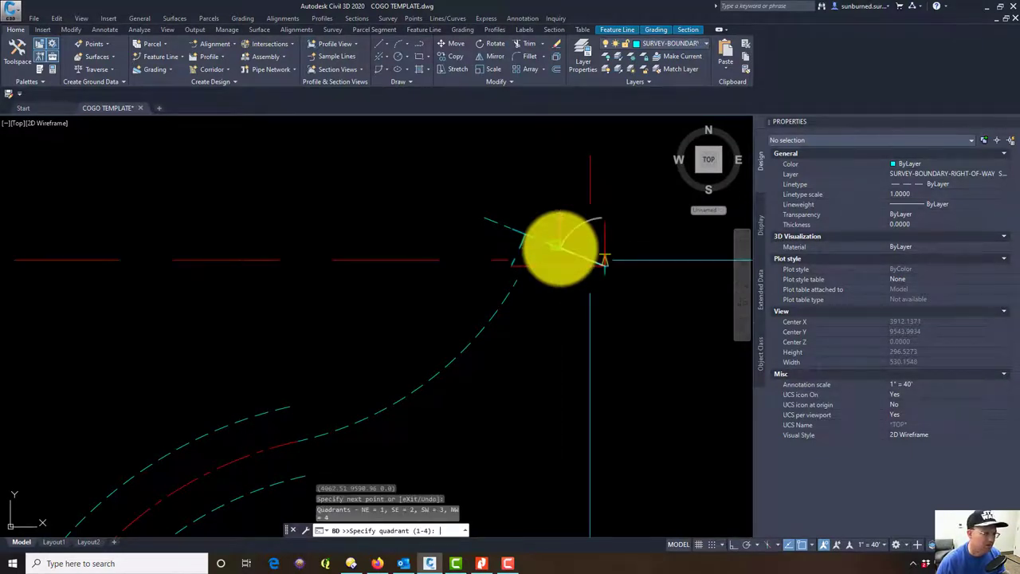
key("Return")
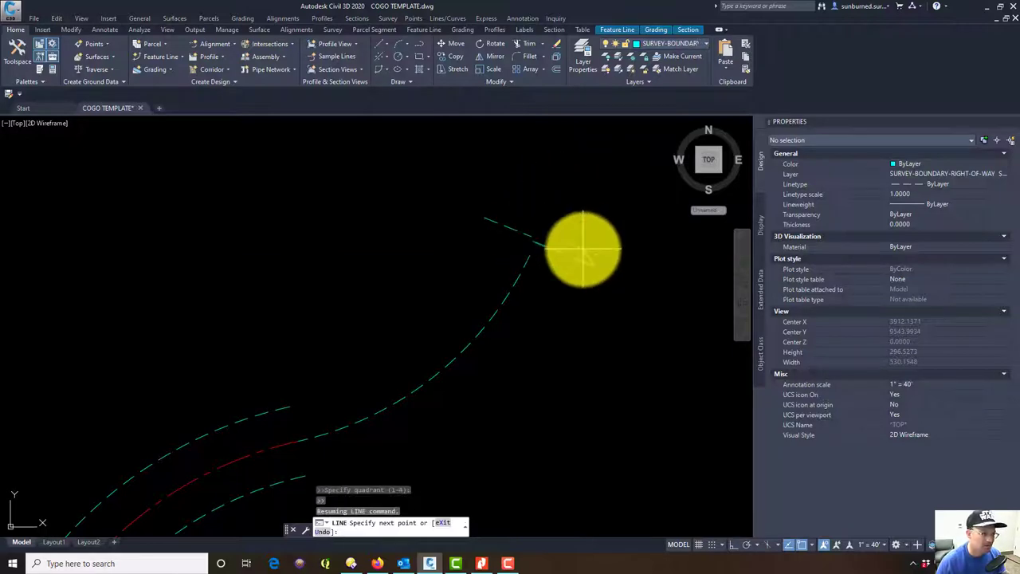
Step: End the line and recheck the distances along the cul-de-sac's N68°W line on the plat
key("Escape")
left_click_drag(1019, 159, 489, 4)
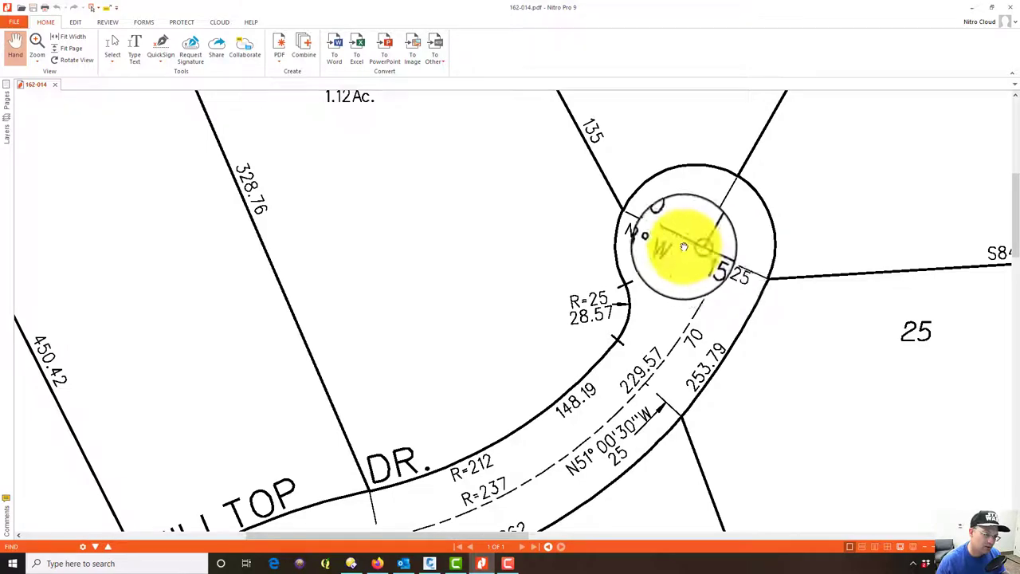
left_click(972, 7)
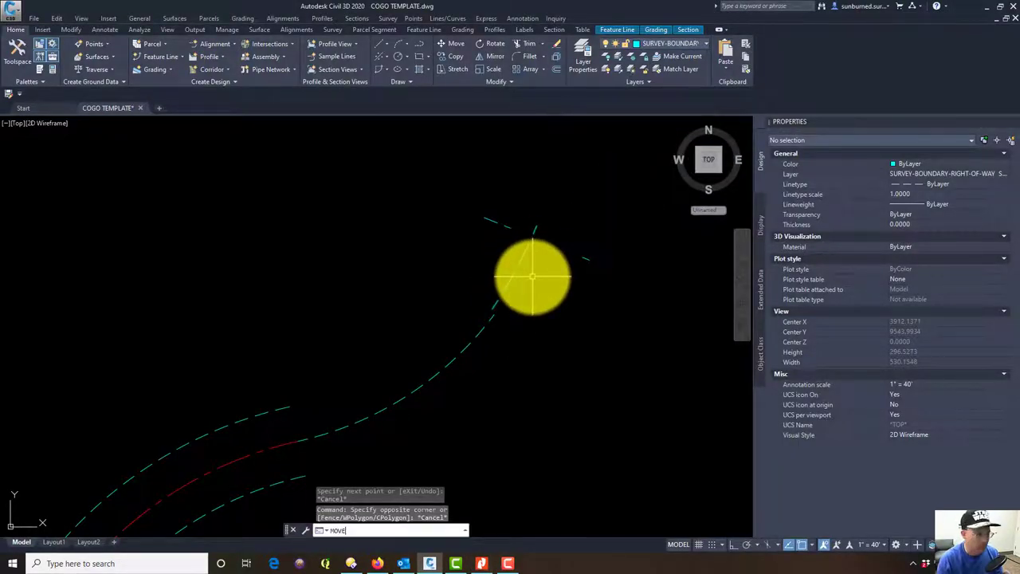
key("Return")
left_click(601, 291)
left_click(561, 244)
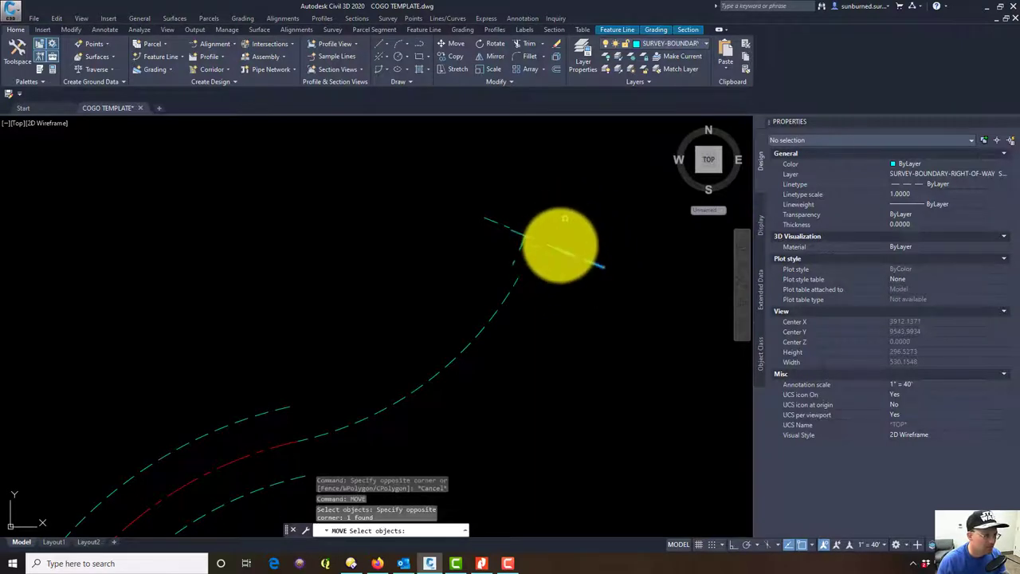
left_click(553, 237)
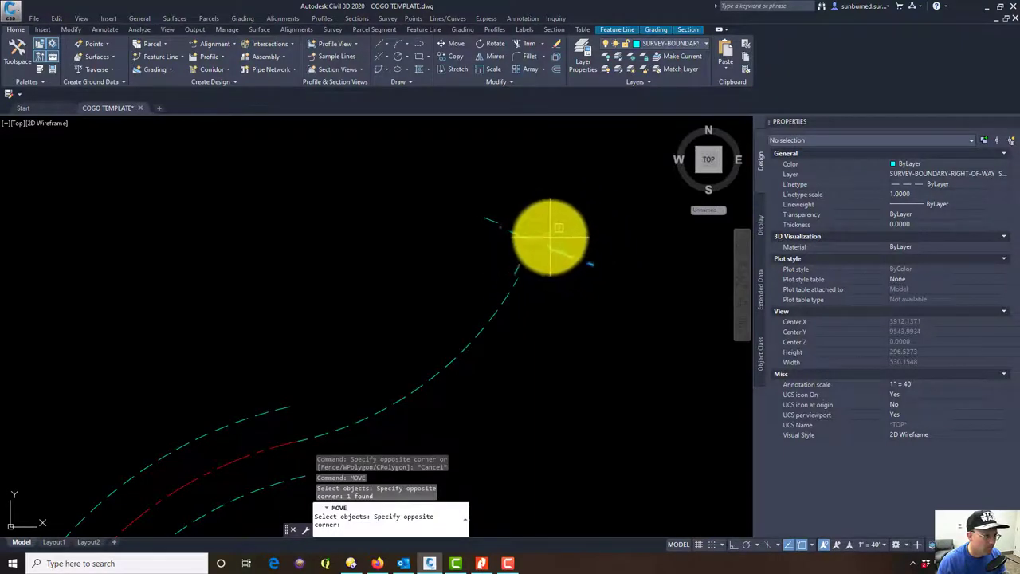
left_click(532, 235)
key("Return")
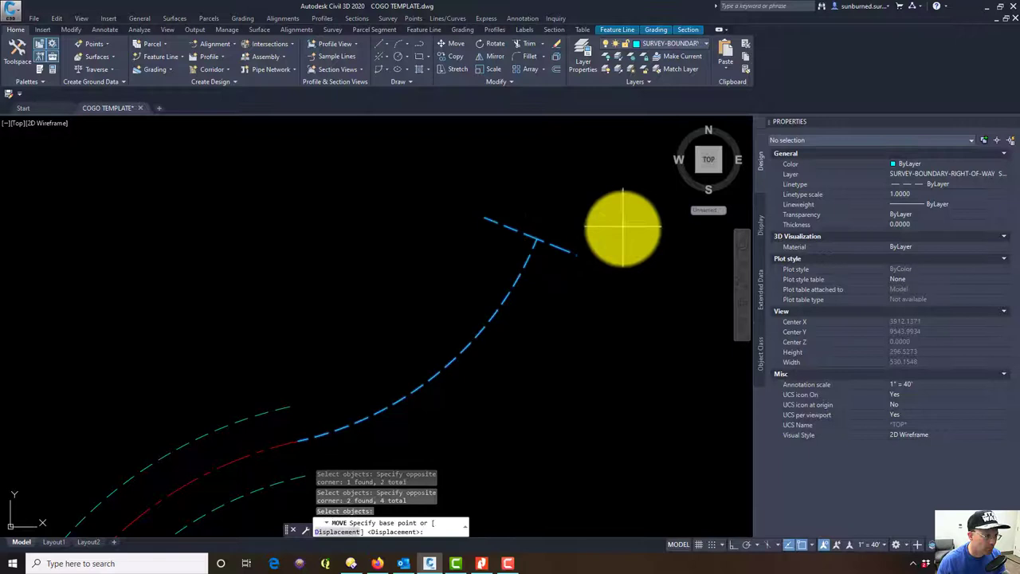
key("Escape")
Step: Move the three bearing lines together from the 15-foot line's outer end to the end of the new centerline curve
key("Return")
left_click(610, 285)
left_click(556, 246)
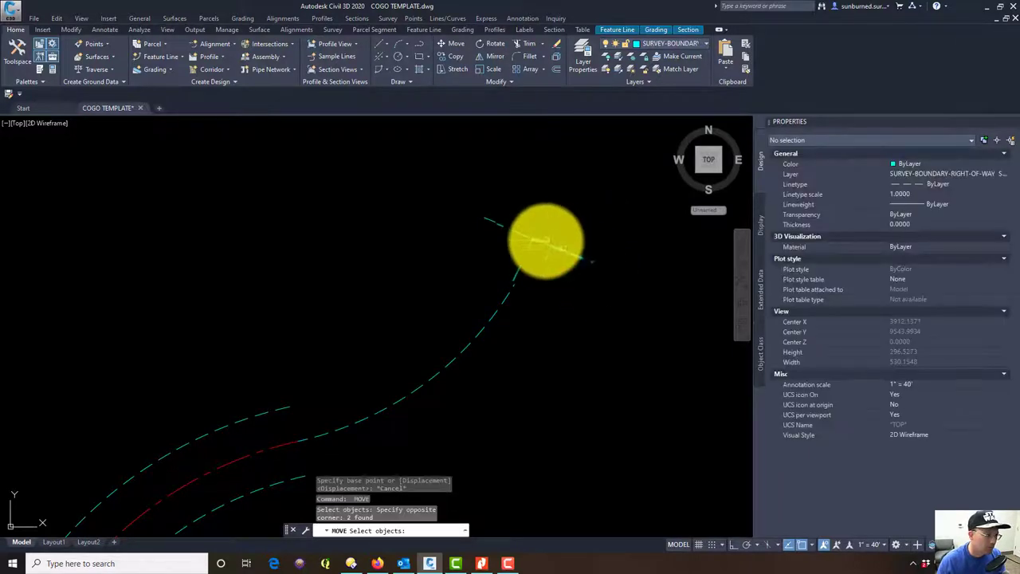
left_click(505, 211)
left_click(493, 222)
key("Return")
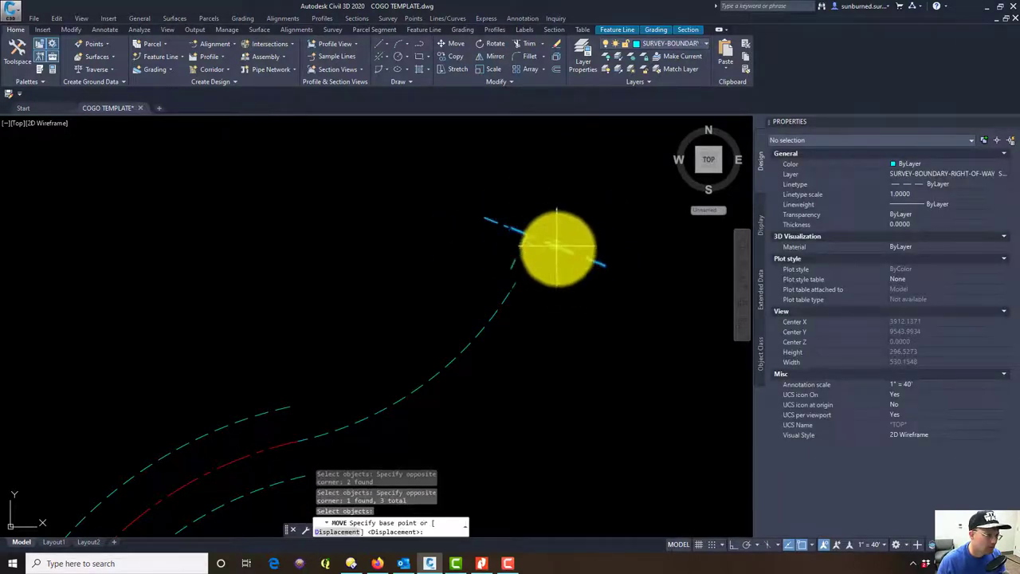
left_click(557, 247)
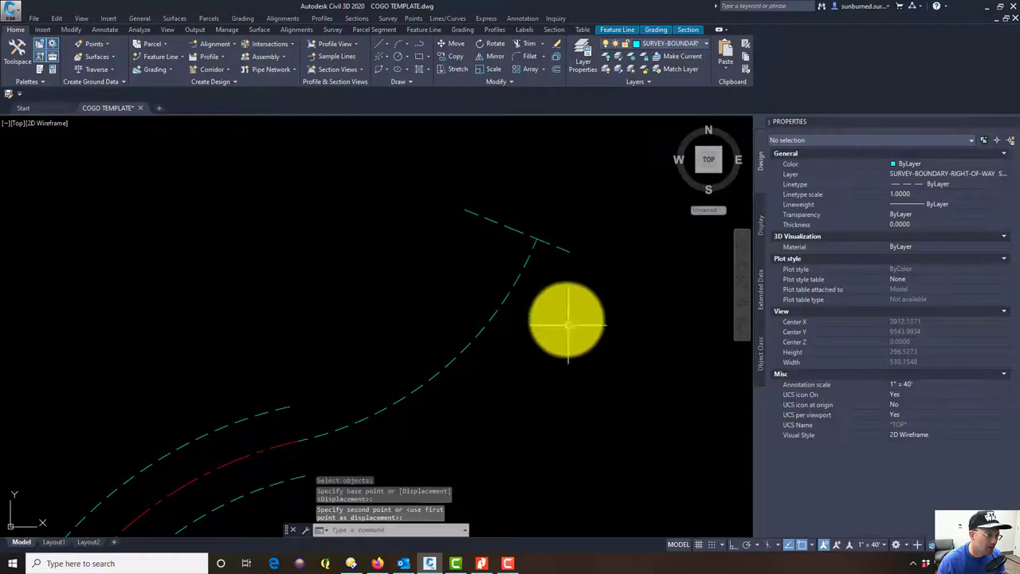
key("Escape")
left_click(512, 467)
left_click(446, 414)
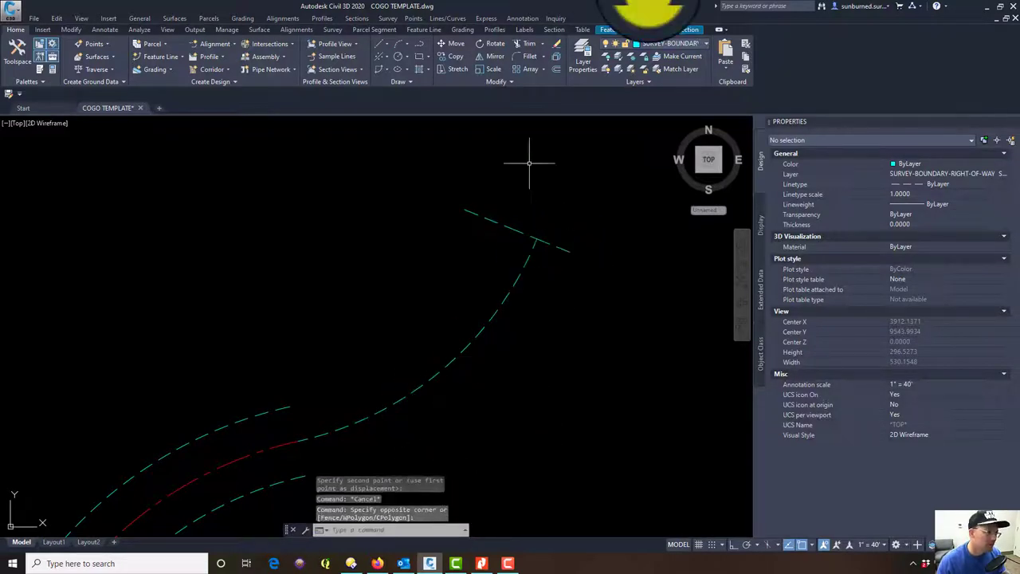
left_click(750, 65)
left_click(746, 71)
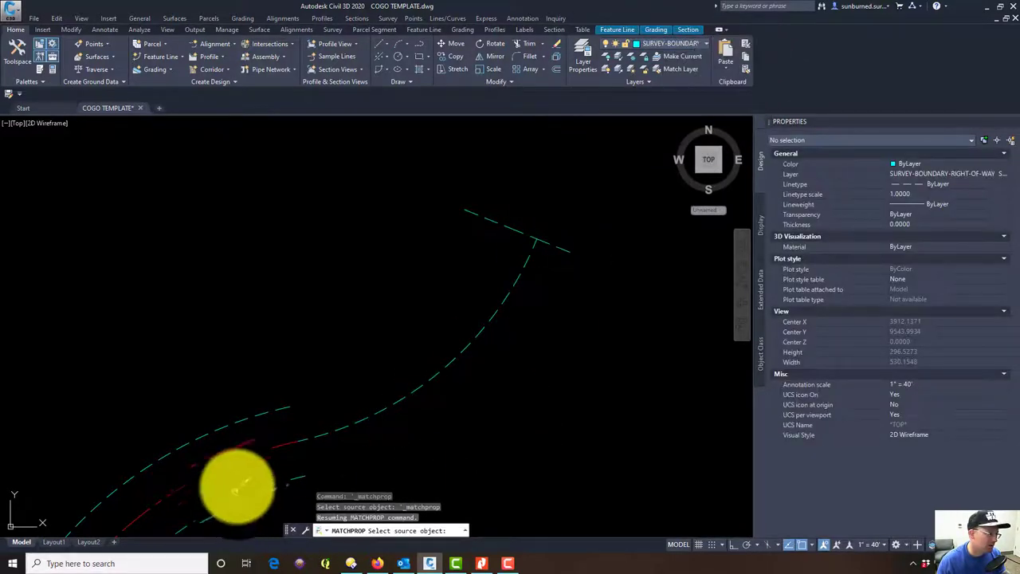
left_click(407, 418)
left_click(391, 404)
left_click(364, 375)
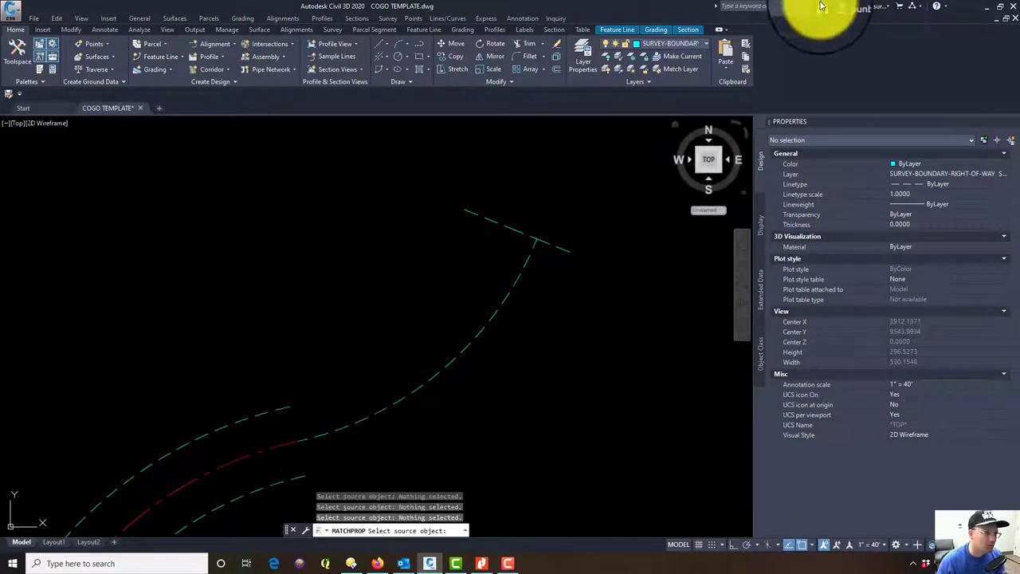
Step: Match the properties of the new centerline curve to the existing red centerline arc
left_click(750, 65)
left_click(263, 451)
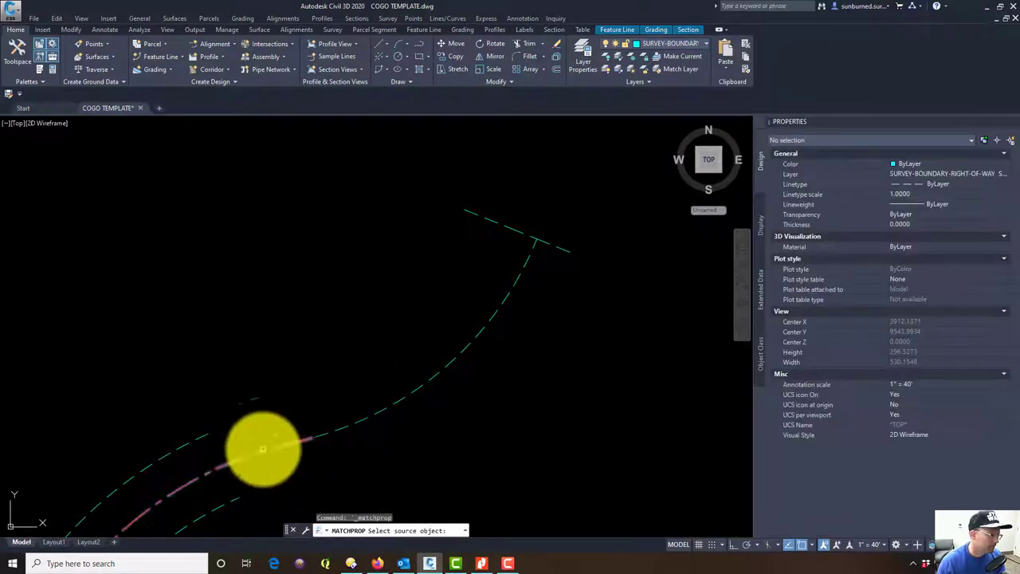
left_click(470, 335)
Step: Put the three bearing lines across the cul-de-sac on the layer SURVEY-BOUNDARY-LINES-TIES
left_click(619, 310)
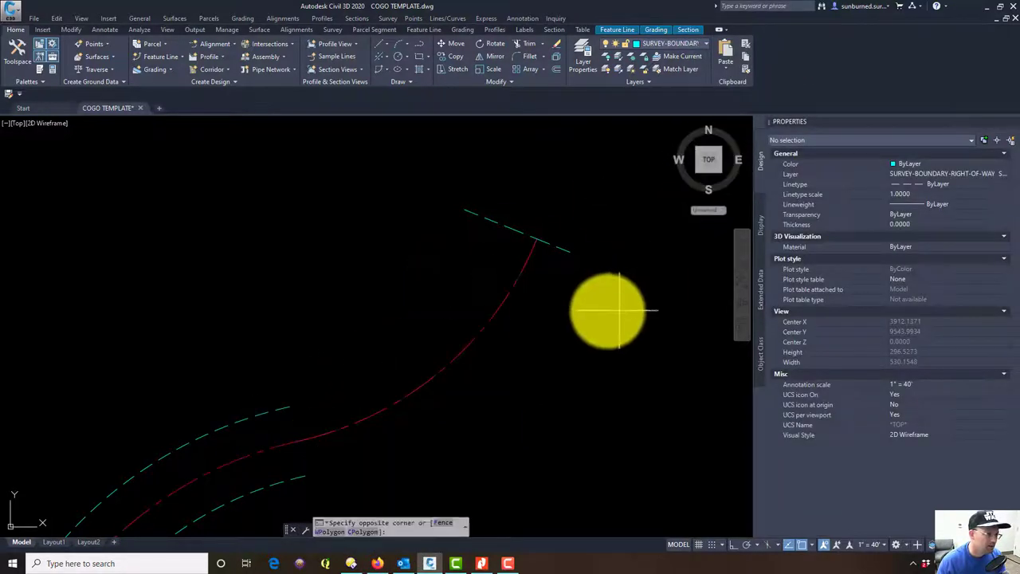
left_click(544, 241)
left_click(519, 226)
left_click(494, 241)
left_click(516, 235)
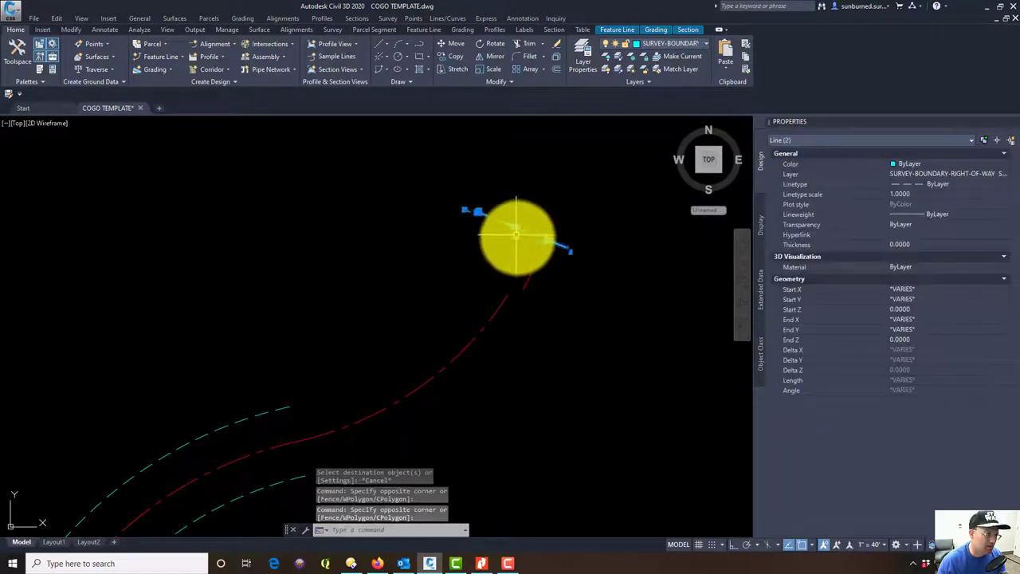
left_click(685, 43)
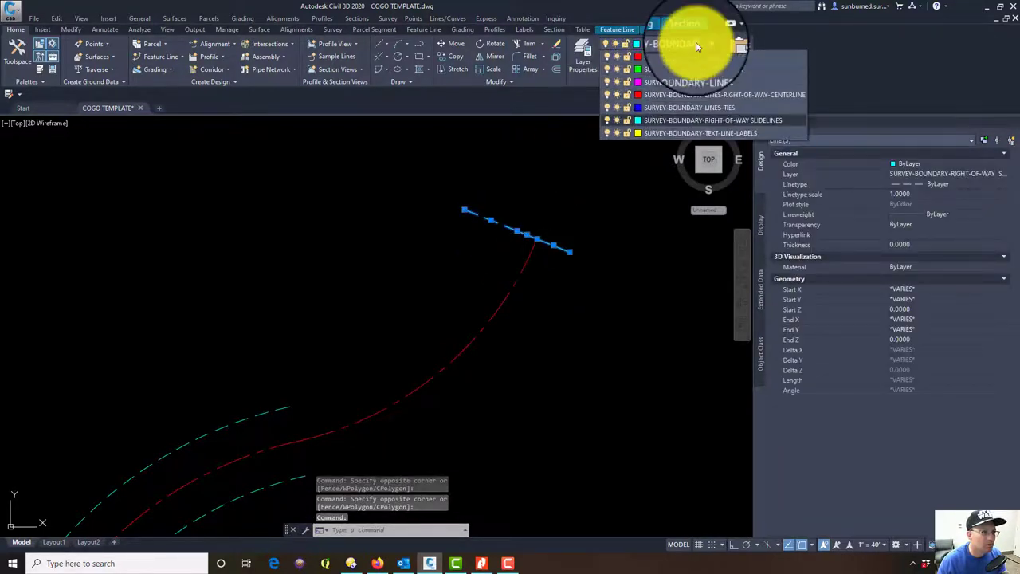
left_click(698, 111)
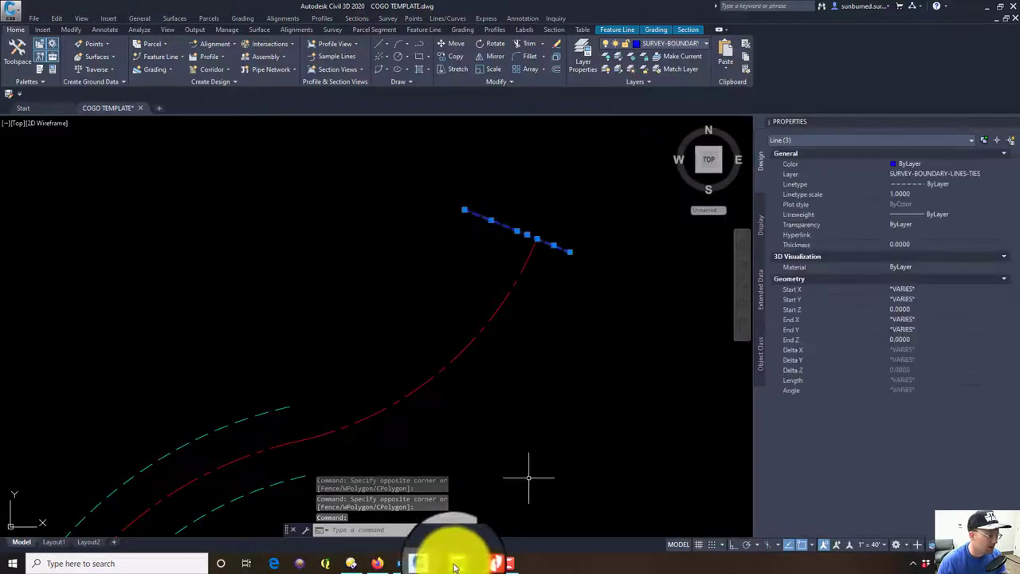
Step: Check the cul-de-sac on the plat and draw a two-point circle whose diameter spans the outer ends of the tie lines
left_click(512, 564)
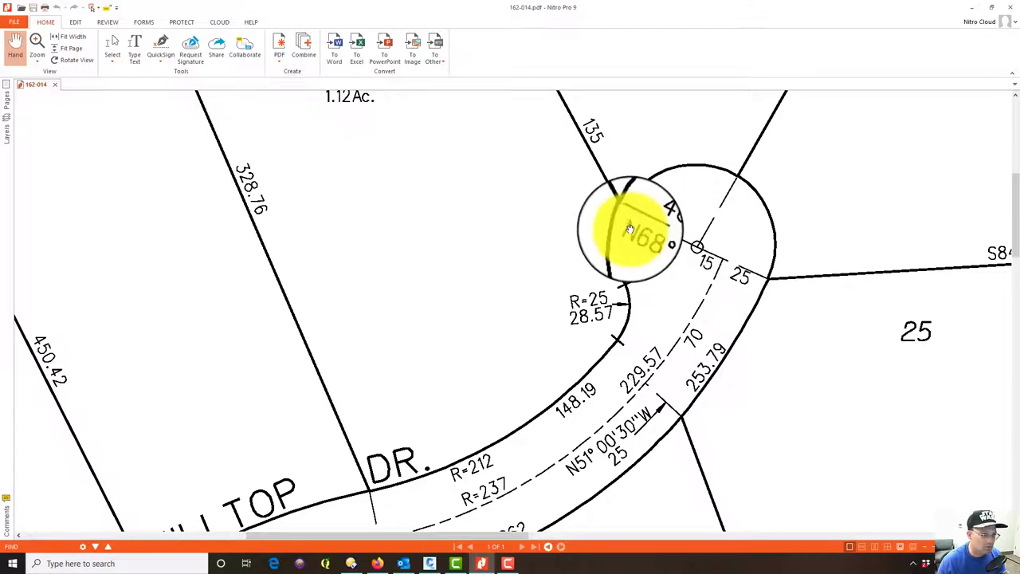
left_click(972, 14)
key("Escape")
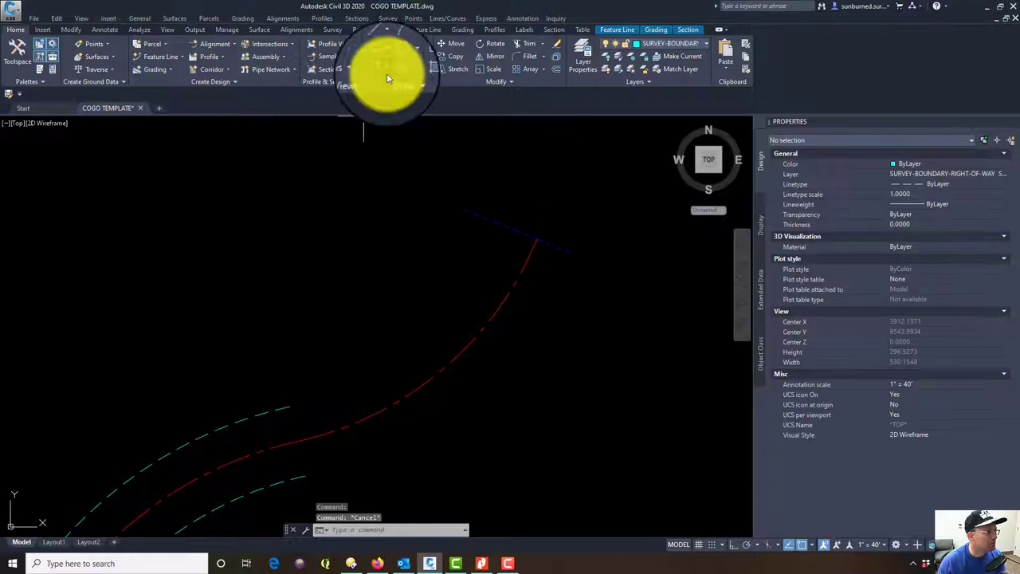
left_click(388, 73)
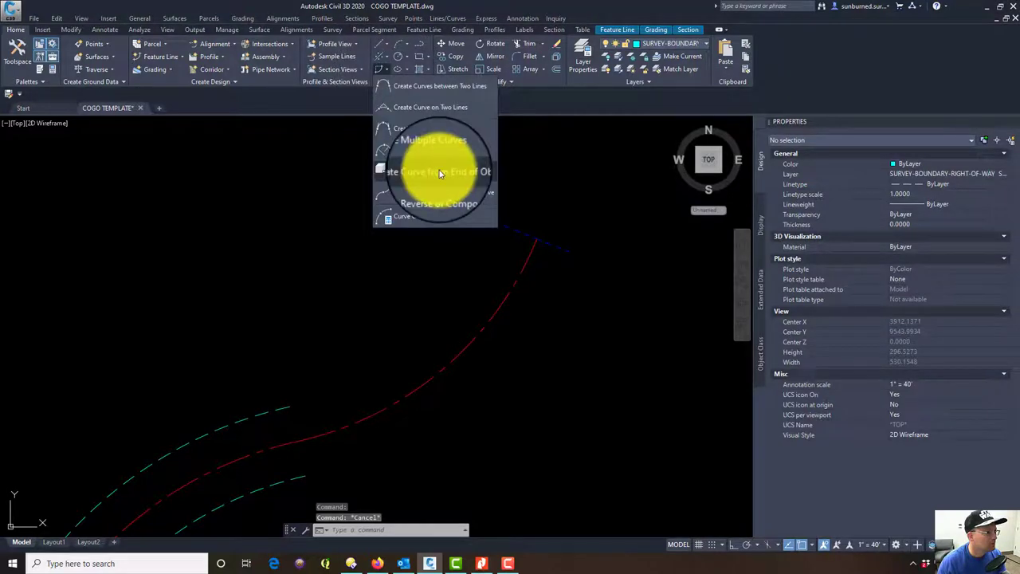
left_click(406, 43)
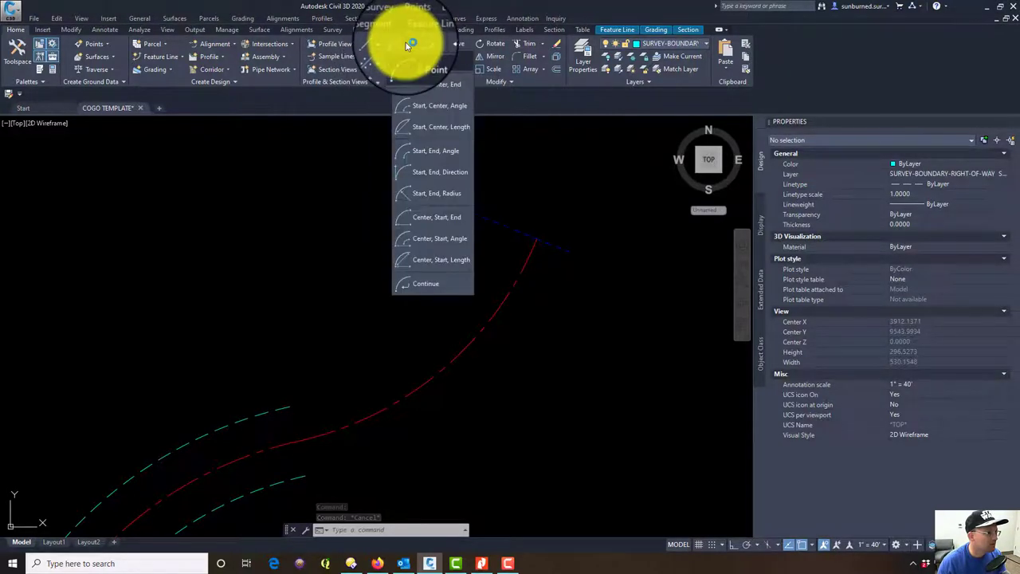
left_click(407, 46)
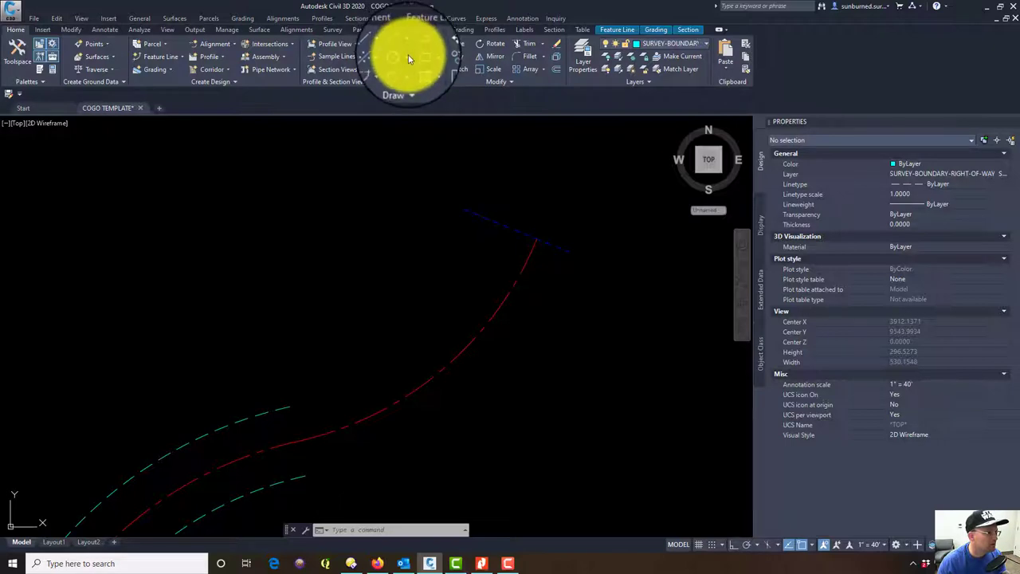
left_click(408, 56)
left_click(423, 120)
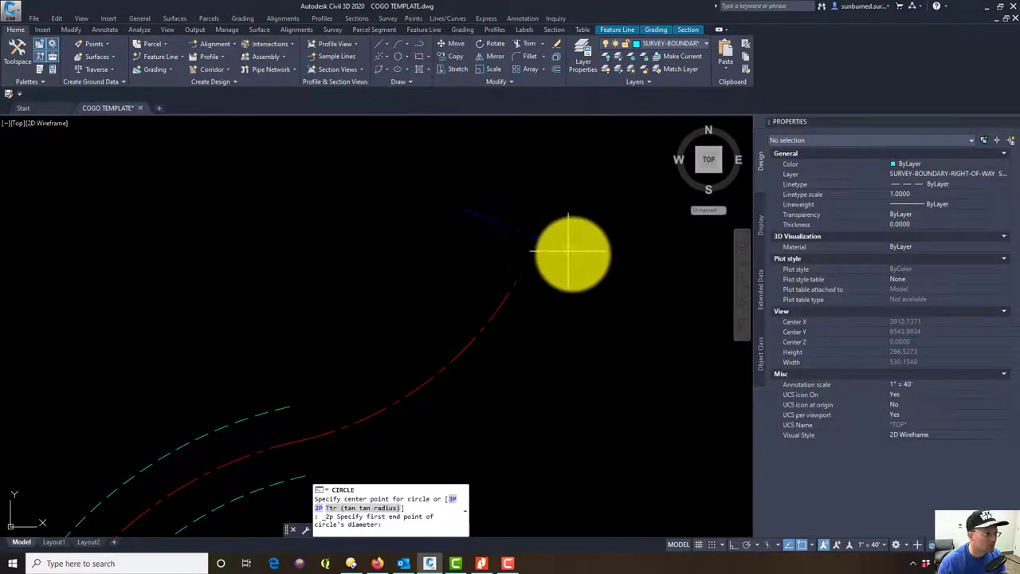
left_click(569, 249)
key("Escape")
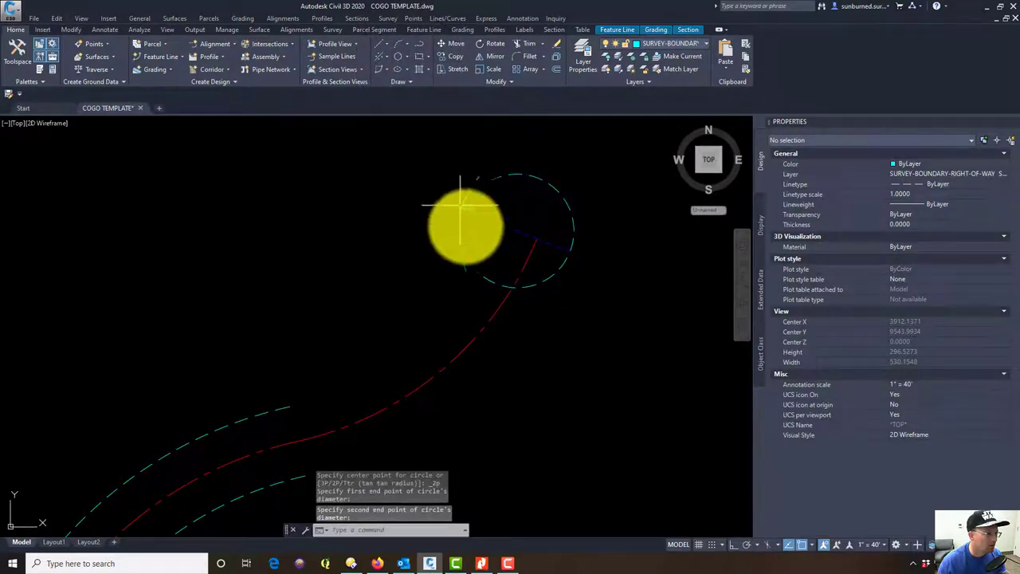
type("o")
key("Return")
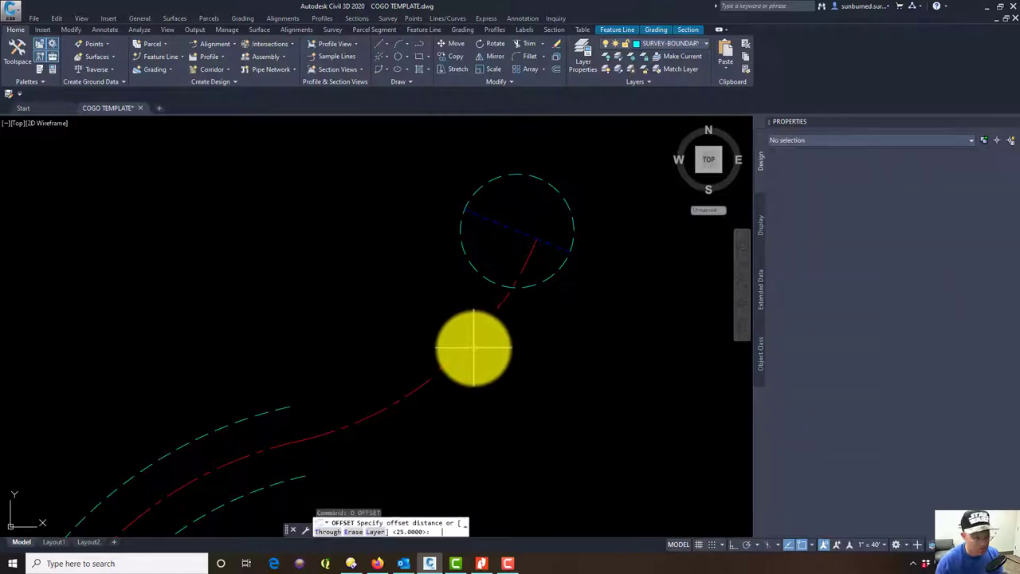
key("Escape")
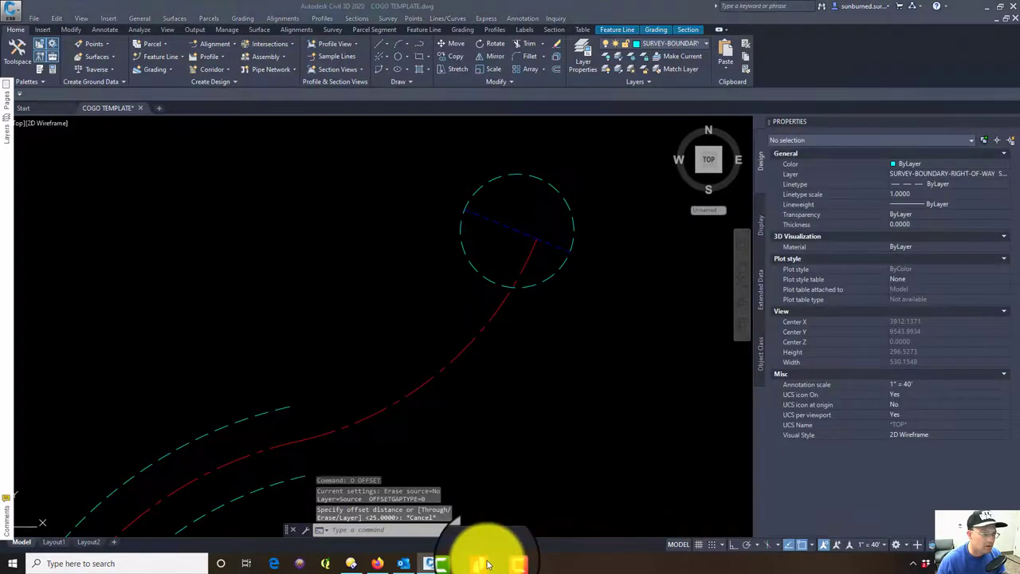
Step: Check the road width on the plat and offset the new centerline curve 25 to both sides
left_click(481, 563)
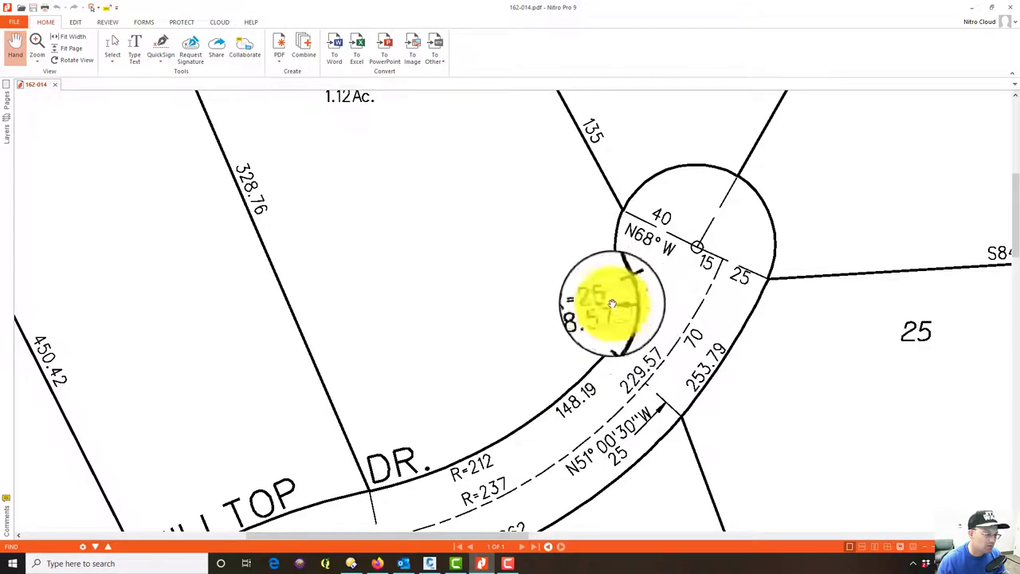
left_click(971, 7)
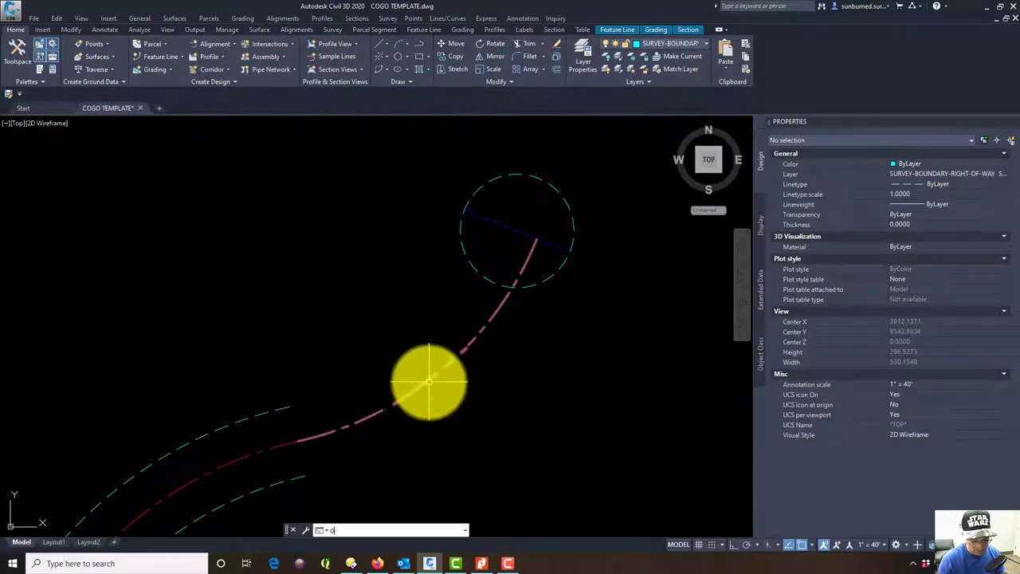
type("OFFSET")
key("Return")
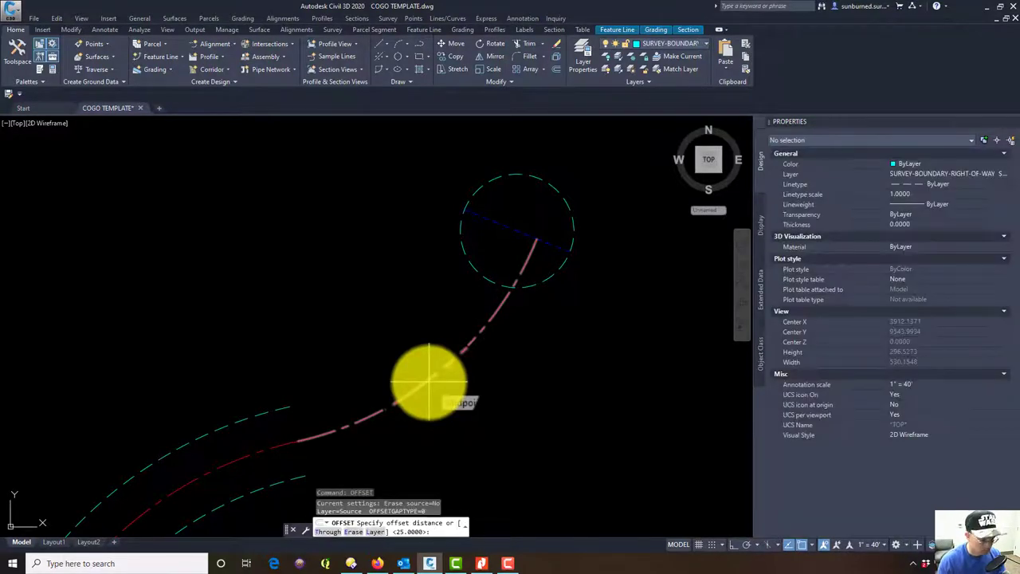
key("Return")
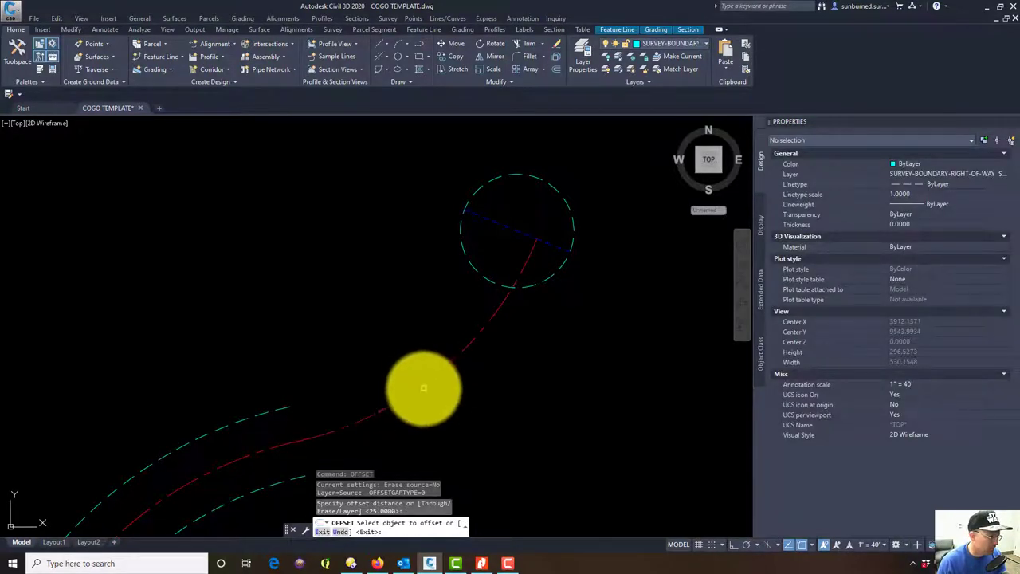
left_click(425, 382)
left_click(403, 344)
left_click(419, 388)
left_click(430, 408)
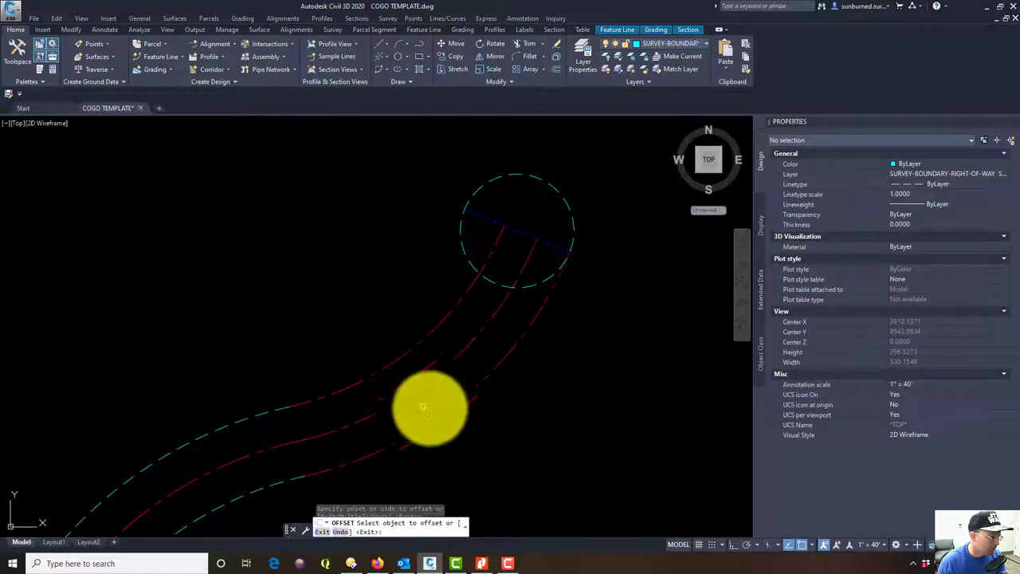
key("Escape")
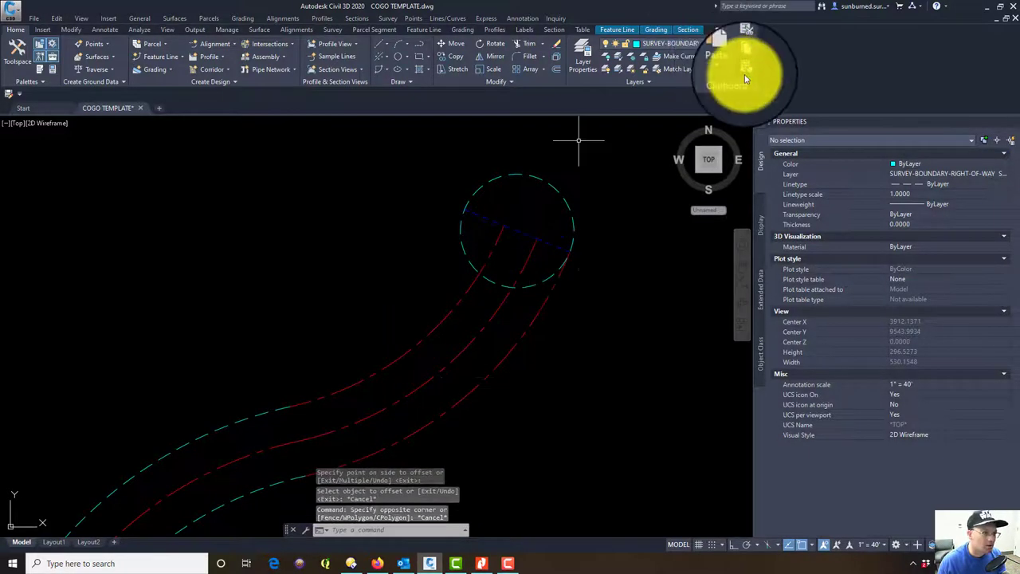
Step: Match the properties of both offset curves to the existing right-of-way sideline
left_click(744, 75)
left_click(745, 69)
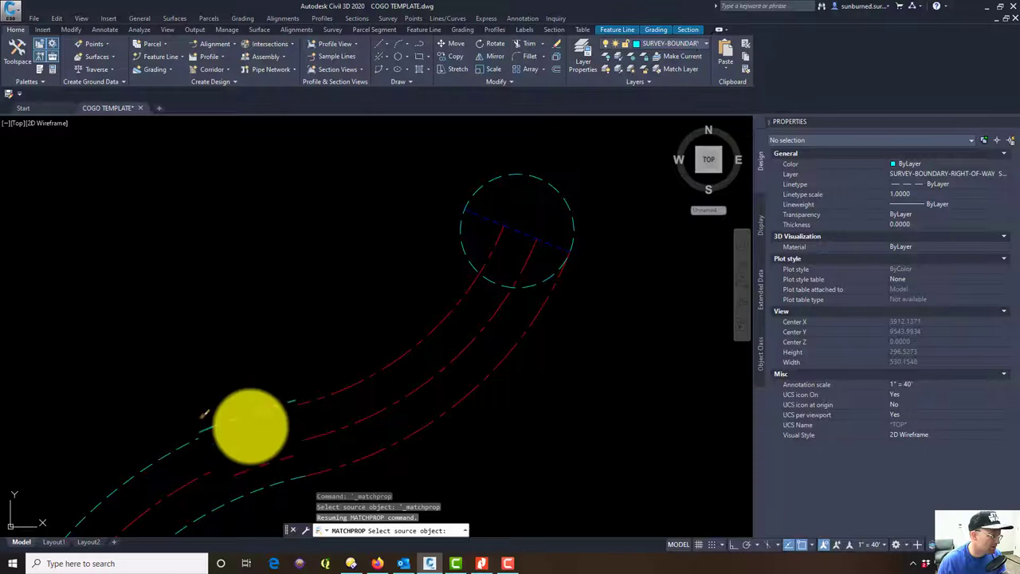
left_click(267, 414)
left_click(308, 407)
left_click(279, 379)
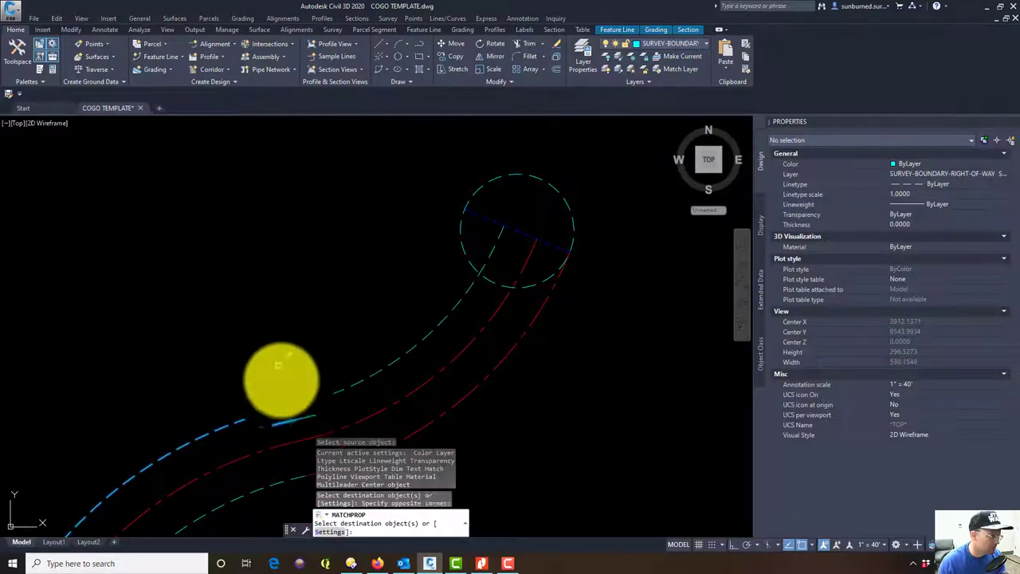
left_click(613, 388)
left_click(534, 325)
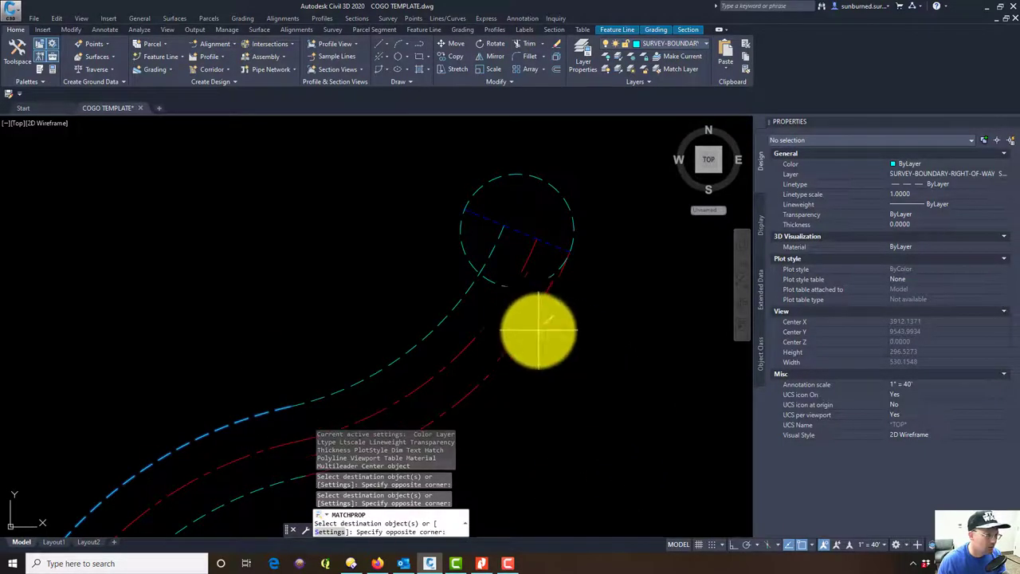
key("Escape")
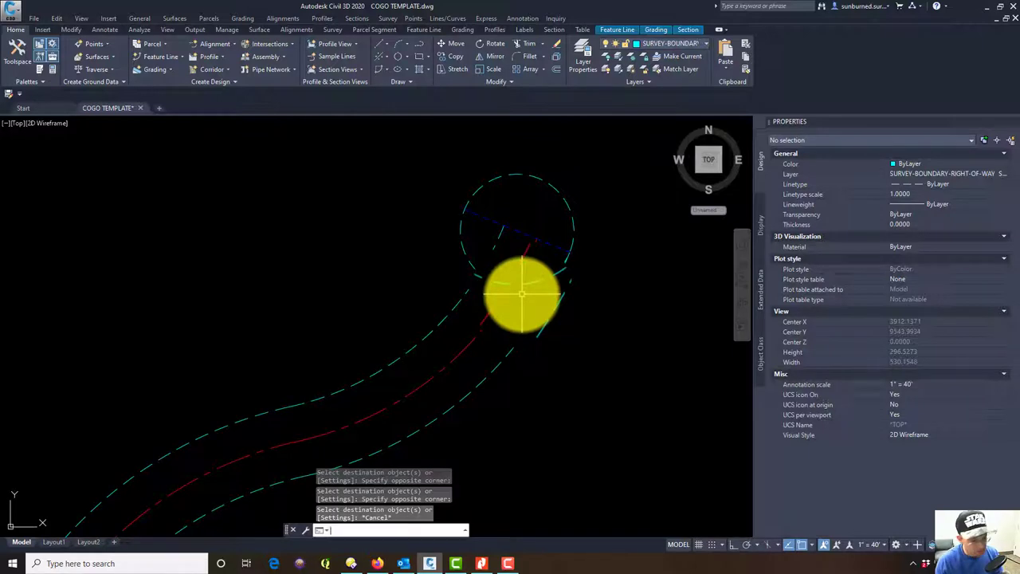
Step: Trim away the part of the cul-de-sac circle that crosses the road, using both Hilltop Drive sidelines as cutting edges
type("tr")
key("Return")
left_click(489, 244)
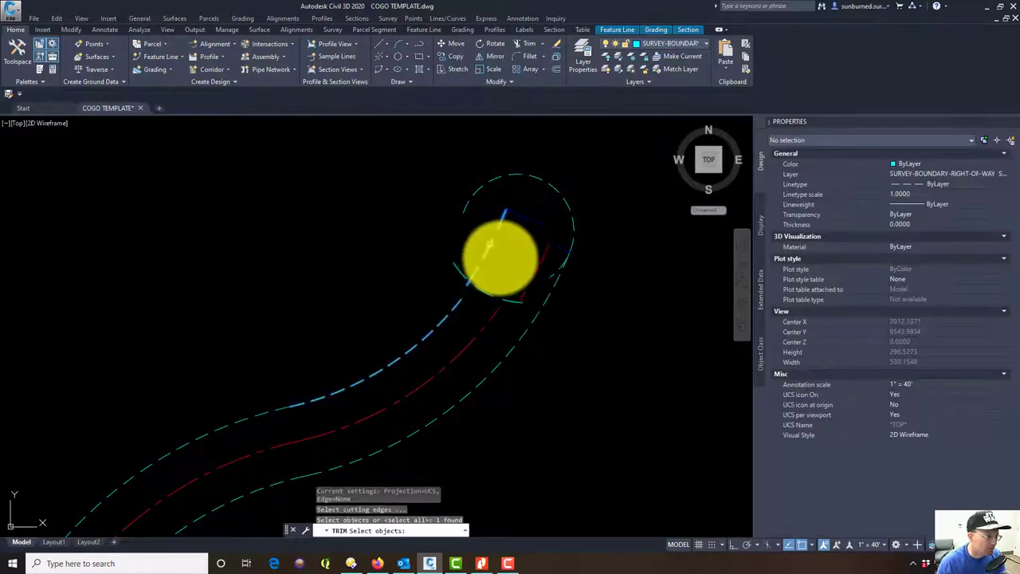
key("Return")
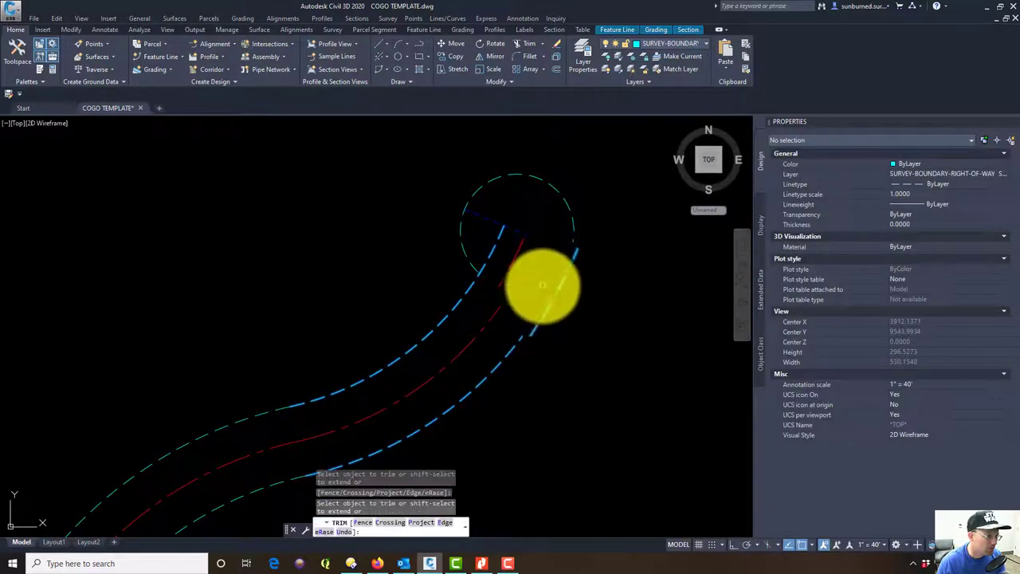
key("Escape")
Step: Trim off the west sideline's end inside the cul-de-sac, using the cul-de-sac arc as the cutting edge
key("Return")
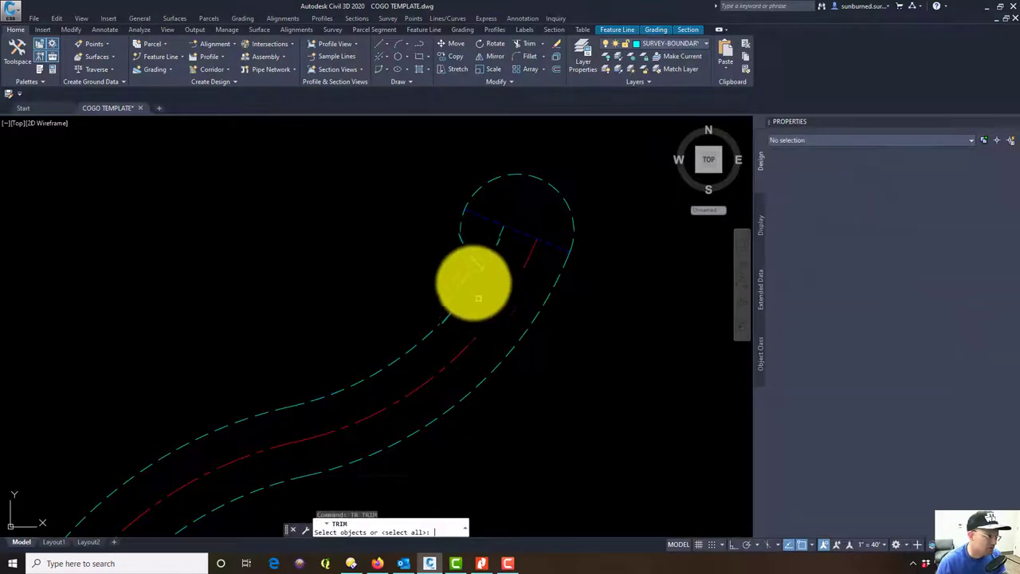
left_click(464, 252)
key("Return")
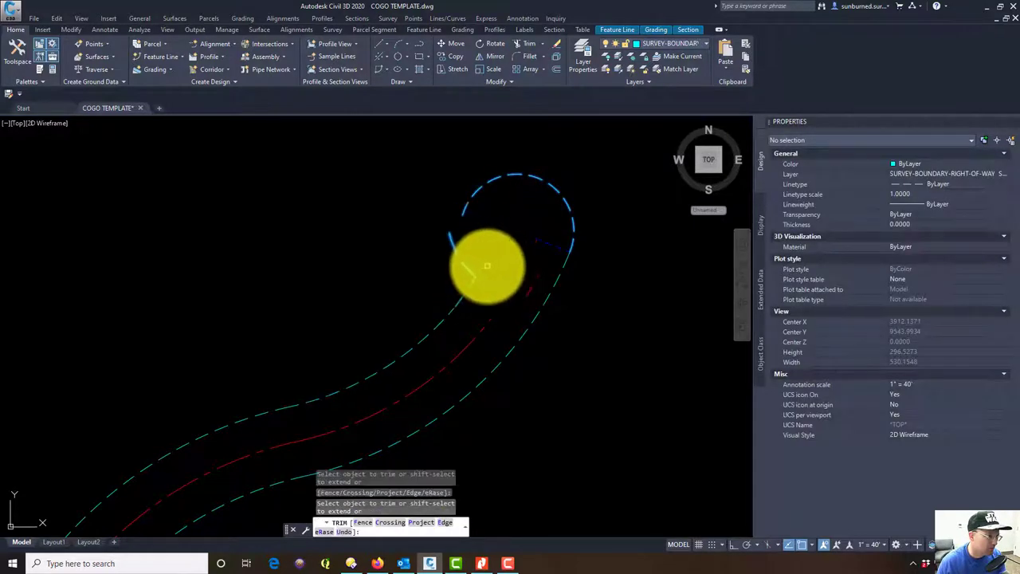
key("Escape")
Step: Fillet the corner between the west sideline and the cul-de-sac arc with a radius of 25
scroll(479, 271, "up", 4)
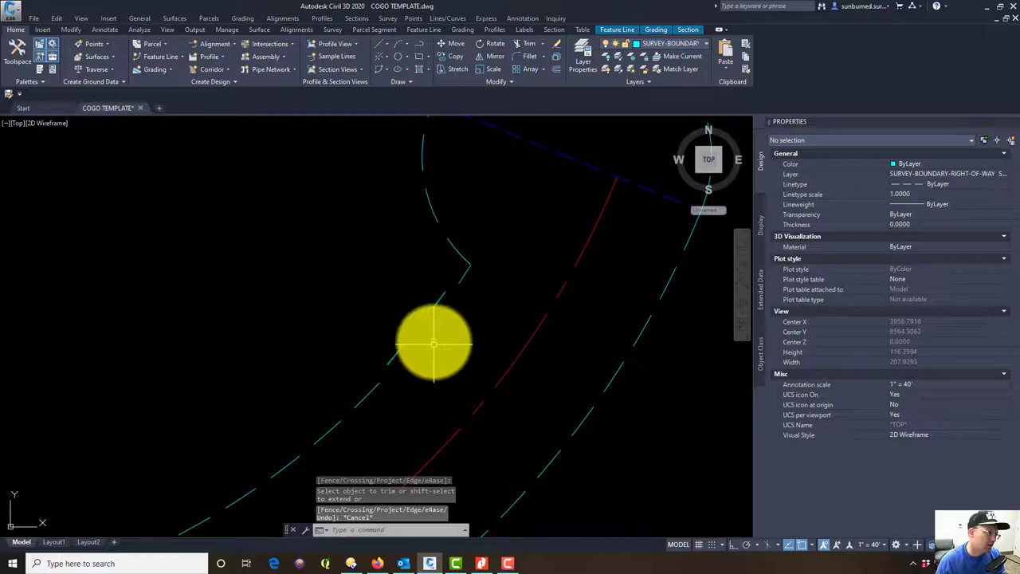
type("FILLE")
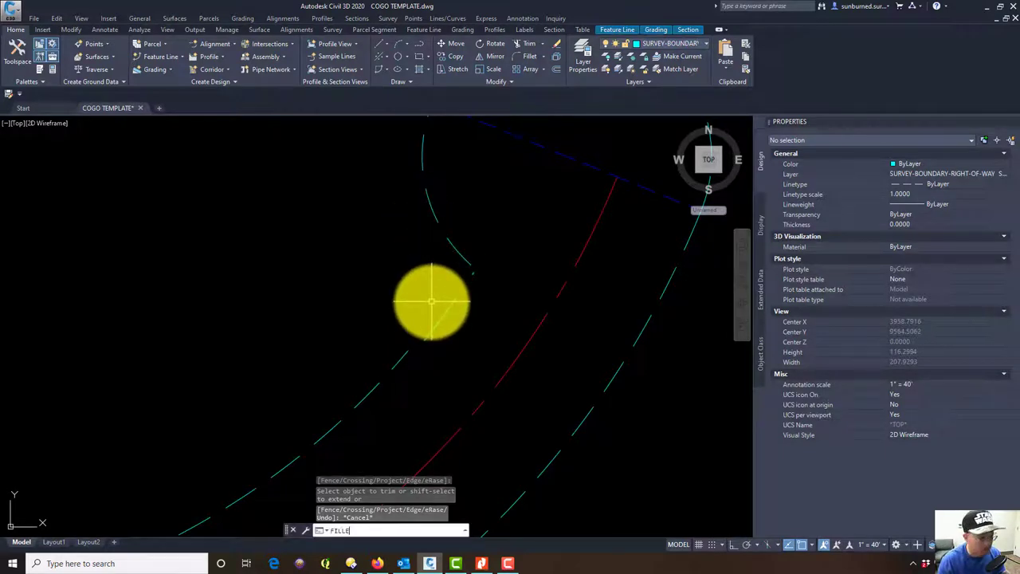
type("T")
key("Return")
type("R")
key("Return")
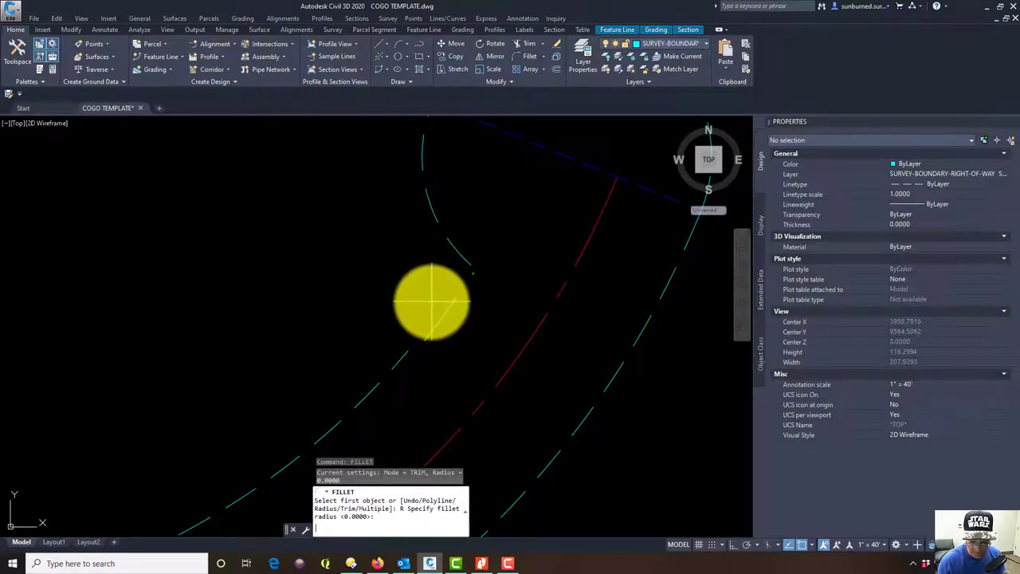
type("25")
key("Return")
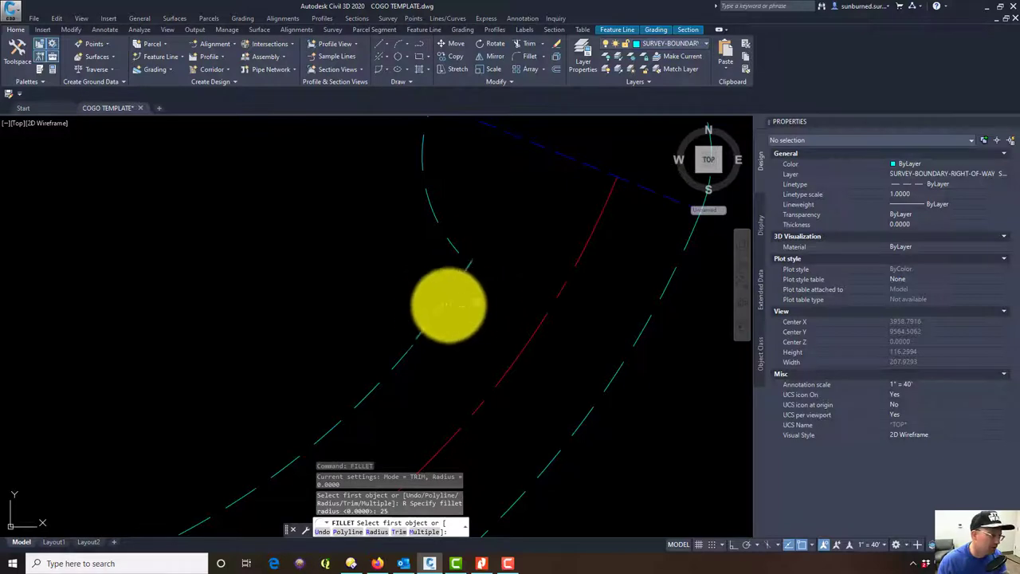
left_click(441, 311)
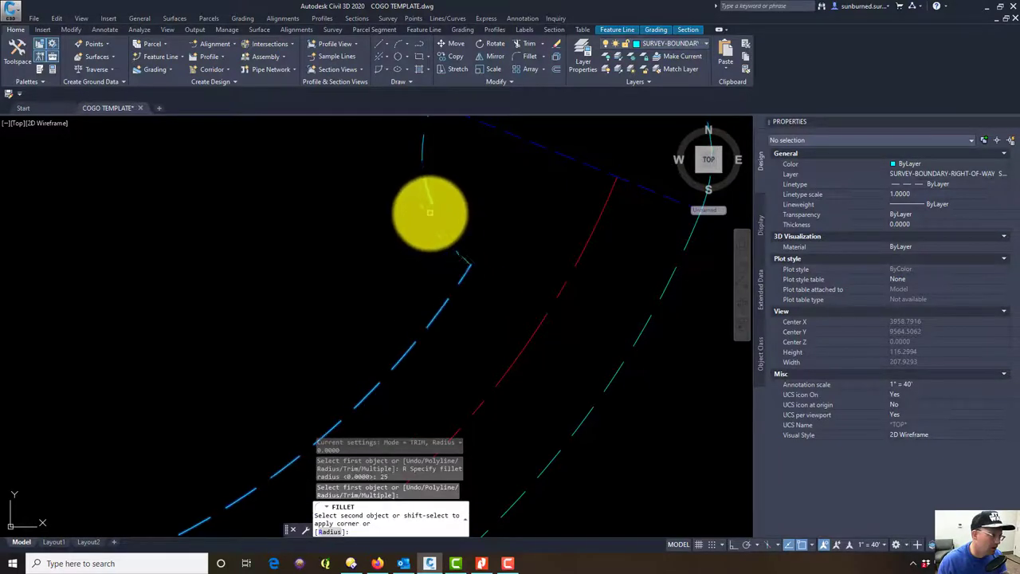
key("Escape")
scroll(447, 231, "down", 5)
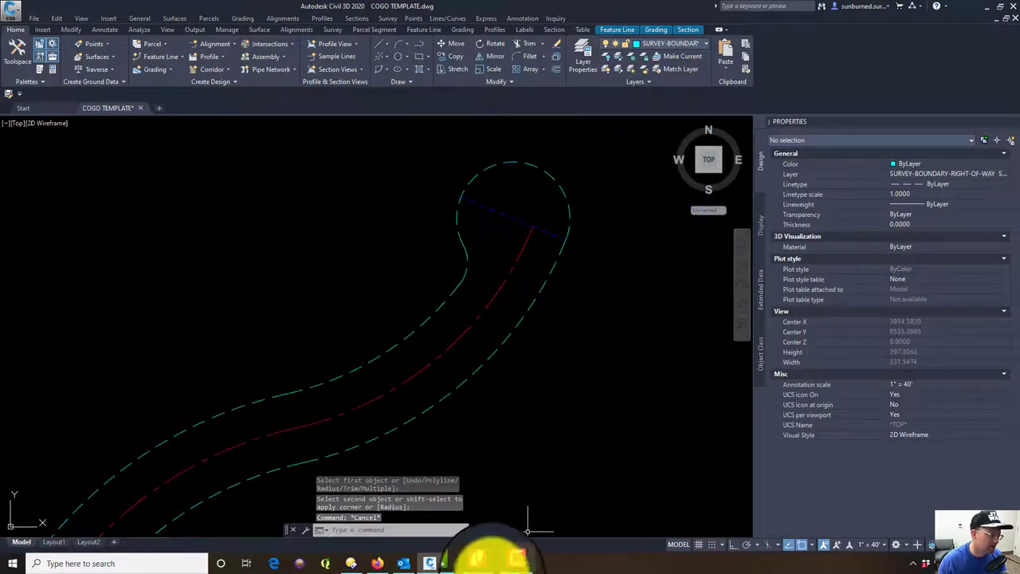
Step: Examine the plat along Upton Road and around its intersection with John Muir Road for bearings, distances, radii and widths
left_click(512, 564)
left_click(505, 566)
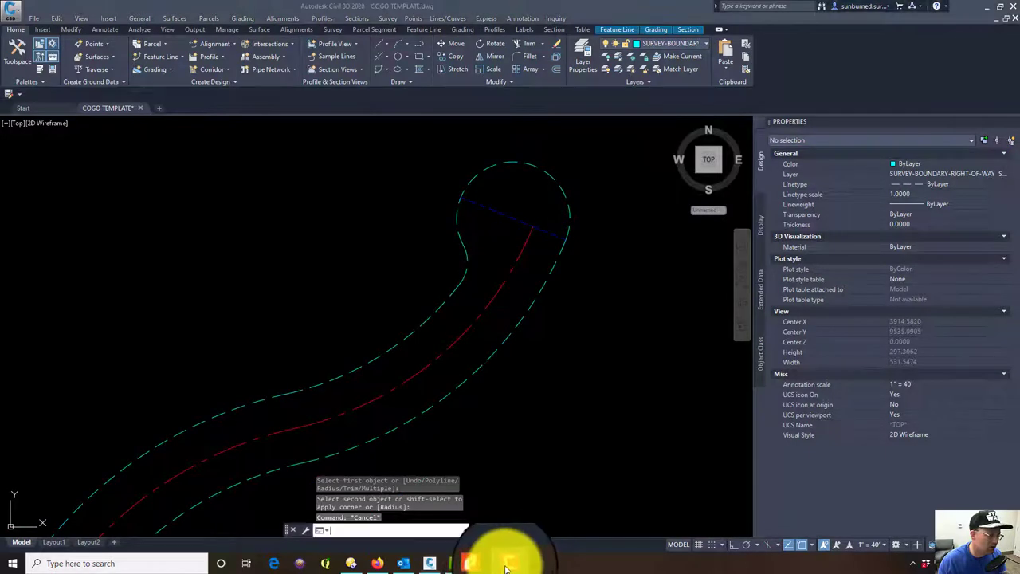
left_click(481, 564)
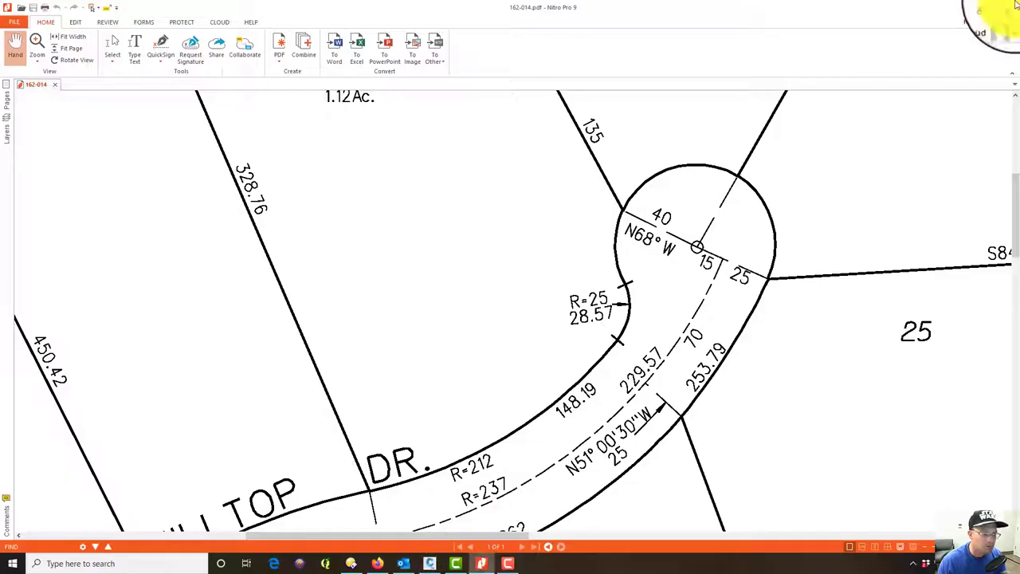
scroll(666, 286, "down", 3)
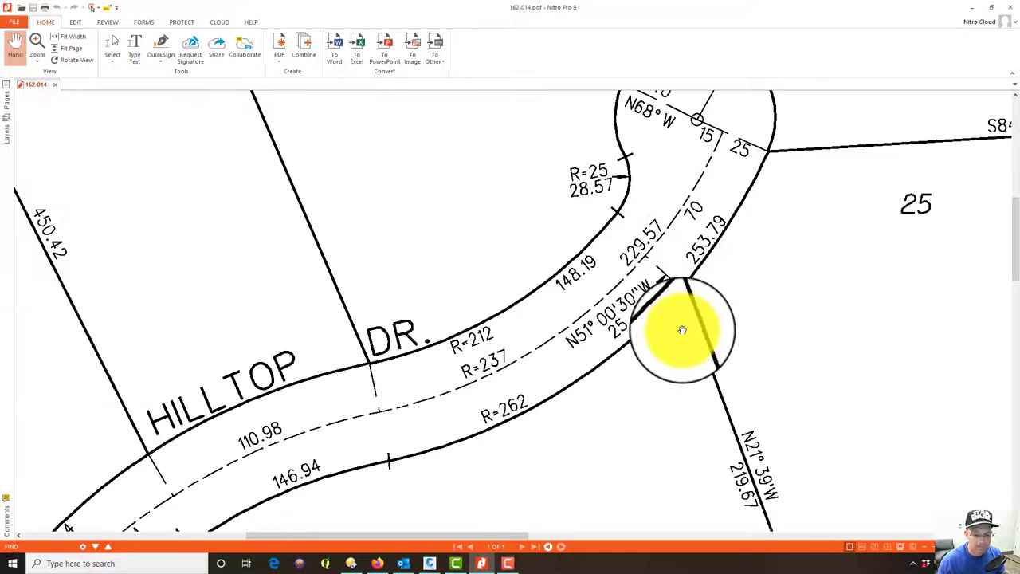
scroll(683, 331, "down", 4, "ctrl")
left_click_drag(788, 400, 381, 294)
left_click_drag(844, 392, 542, 322)
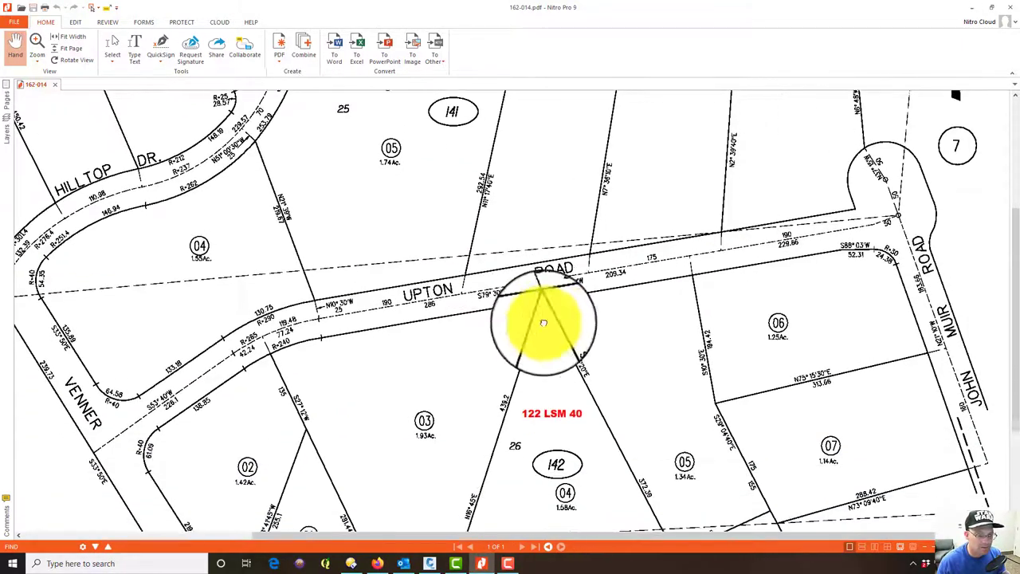
scroll(912, 250, "up", 1, "ctrl")
left_click_drag(893, 379, 818, 375)
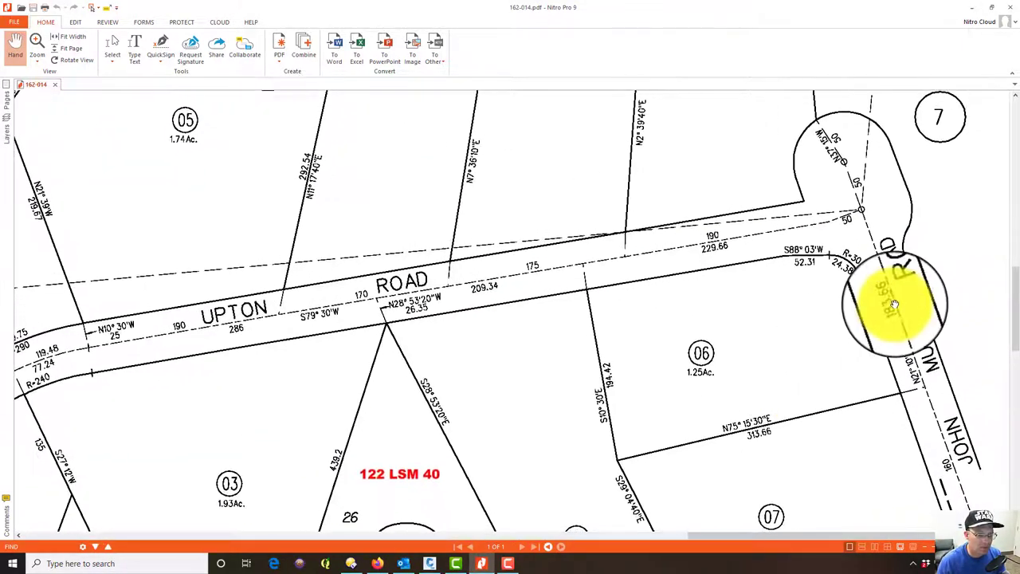
scroll(899, 296, "up", 2, "ctrl")
scroll(899, 296, "down", 2, "ctrl")
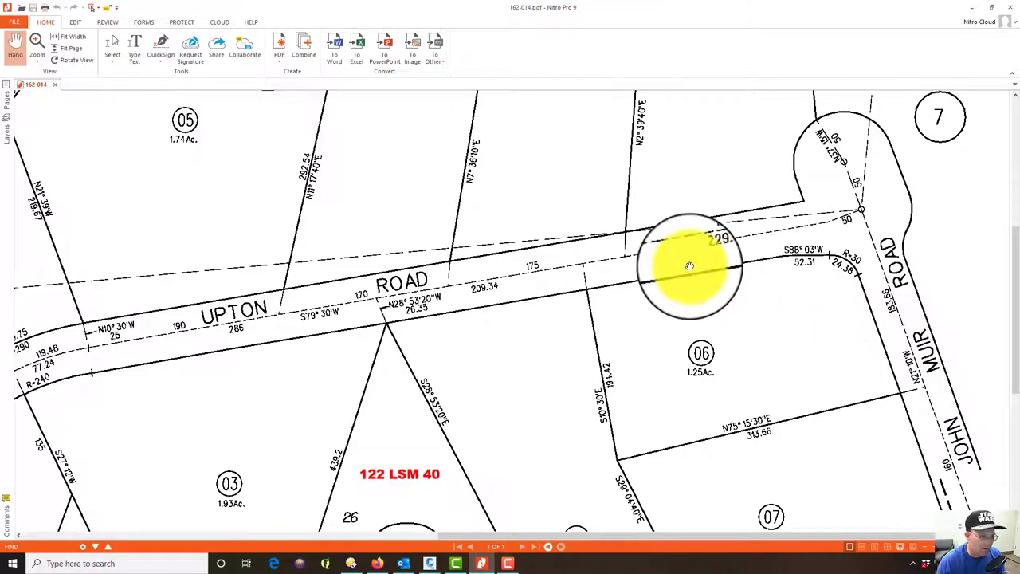
scroll(851, 370, "up", 1)
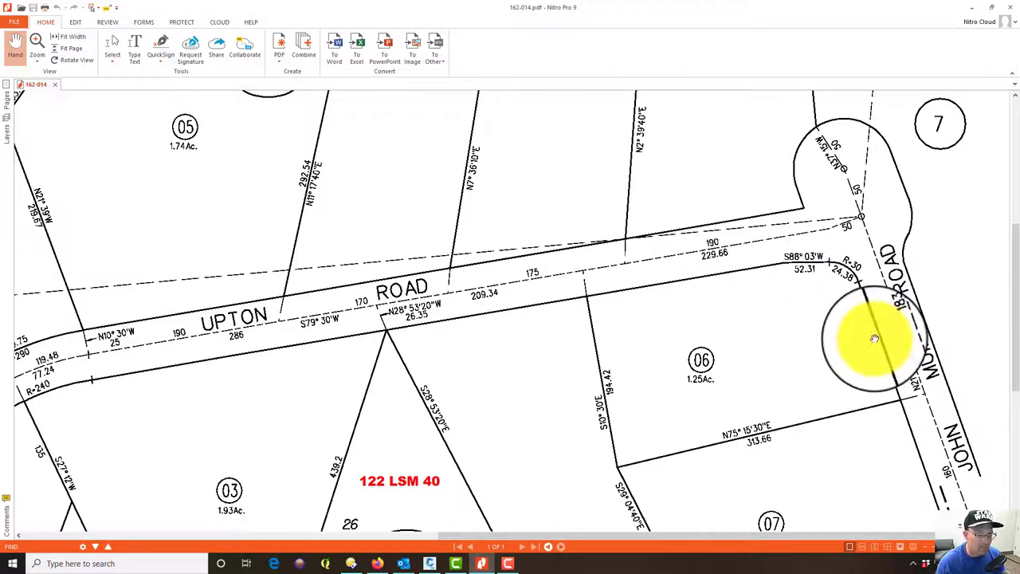
scroll(725, 307, "down", 2)
scroll(805, 295, "up", 2)
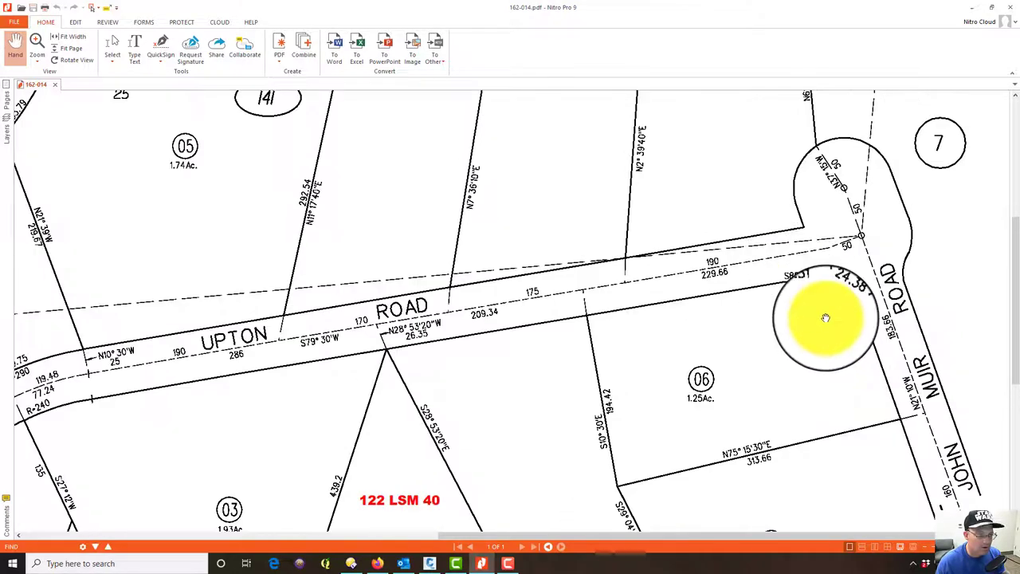
scroll(861, 311, "down", 2)
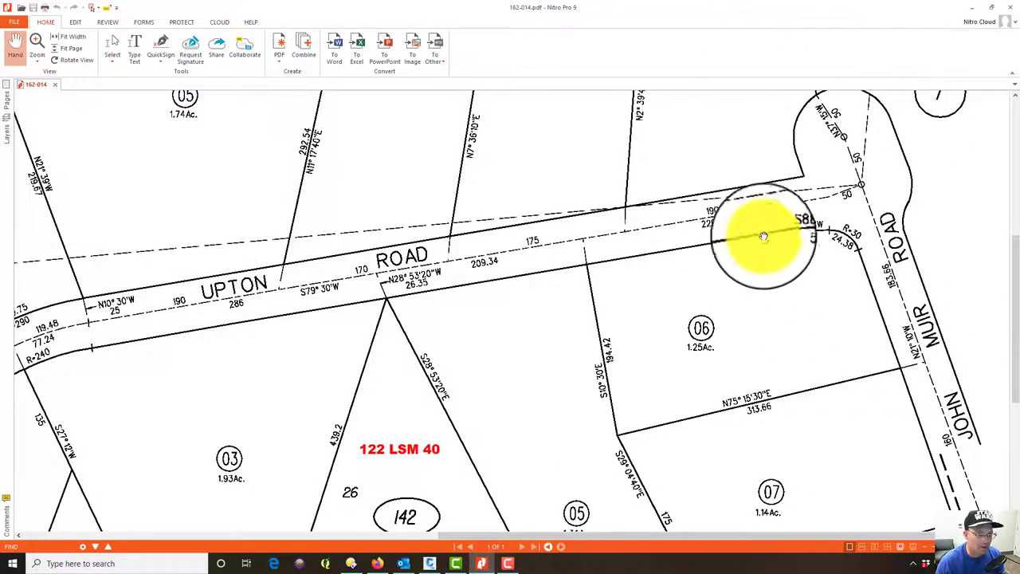
left_click_drag(766, 6, 1019, 140)
Step: Offset the John Muir Road centerline 25 to its west side
scroll(605, 279, "down", 5)
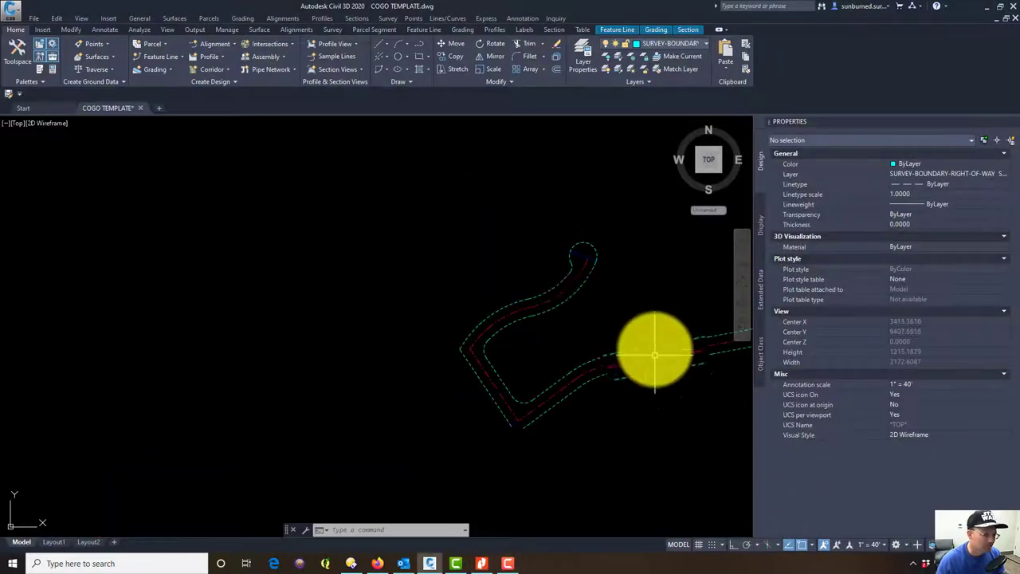
middle_click_drag(654, 345, 213, 294)
scroll(423, 303, "up", 4)
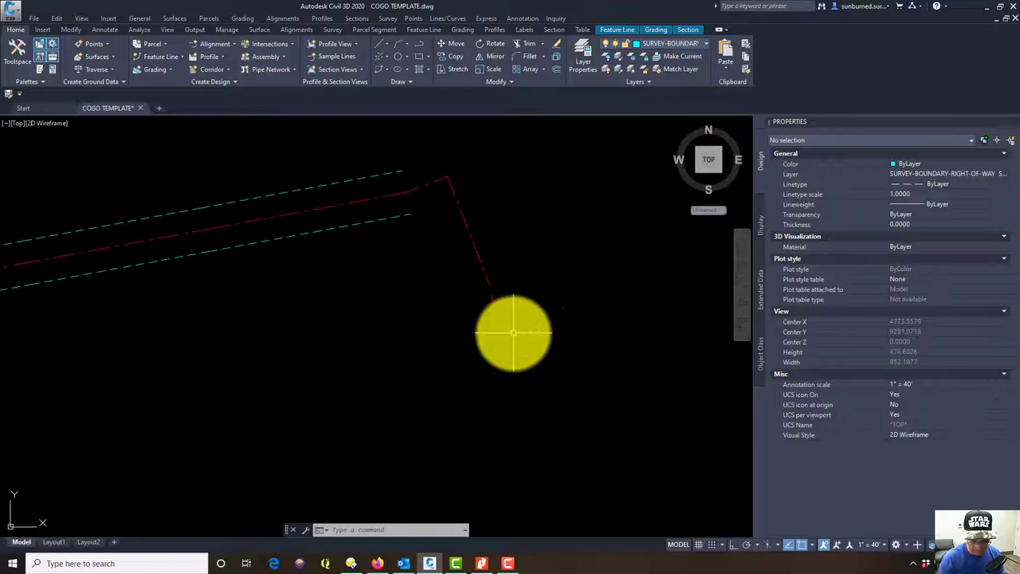
type("o")
key("Return")
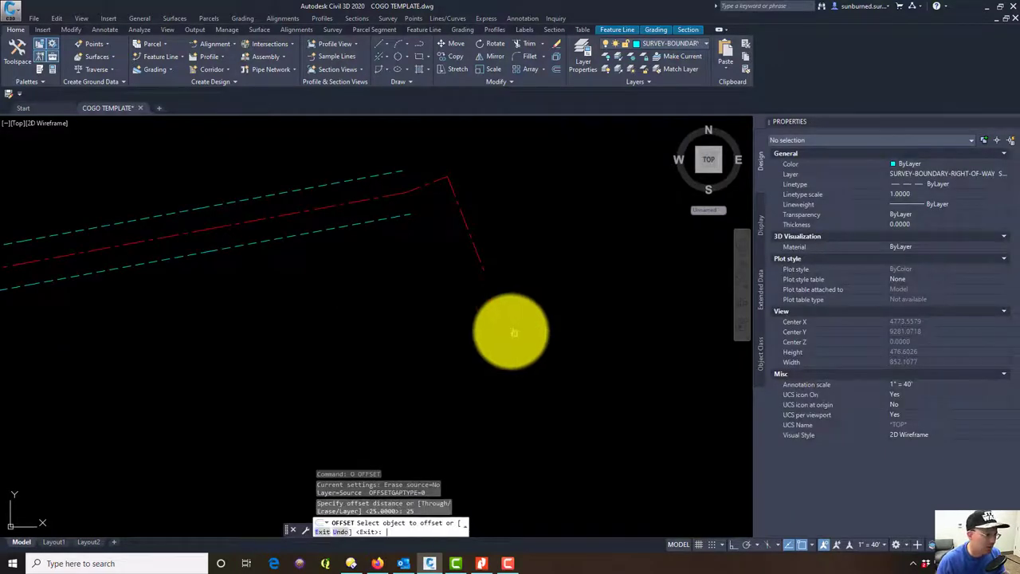
left_click(495, 291)
left_click(469, 301)
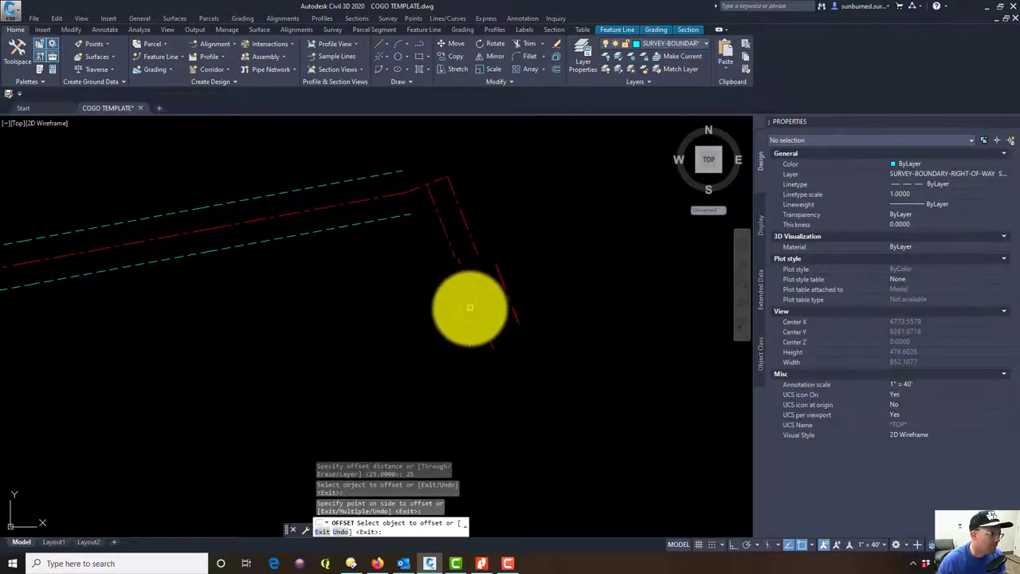
key("Escape")
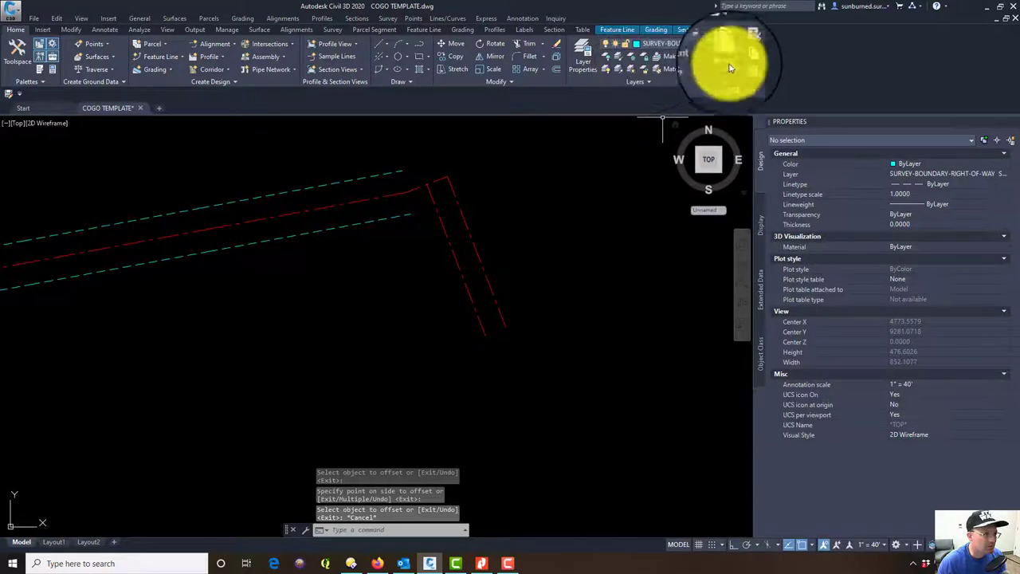
Step: Match the properties of the offset John Muir Road line to Upton Road's existing south right-of-way sideline
left_click(744, 69)
left_click(377, 217)
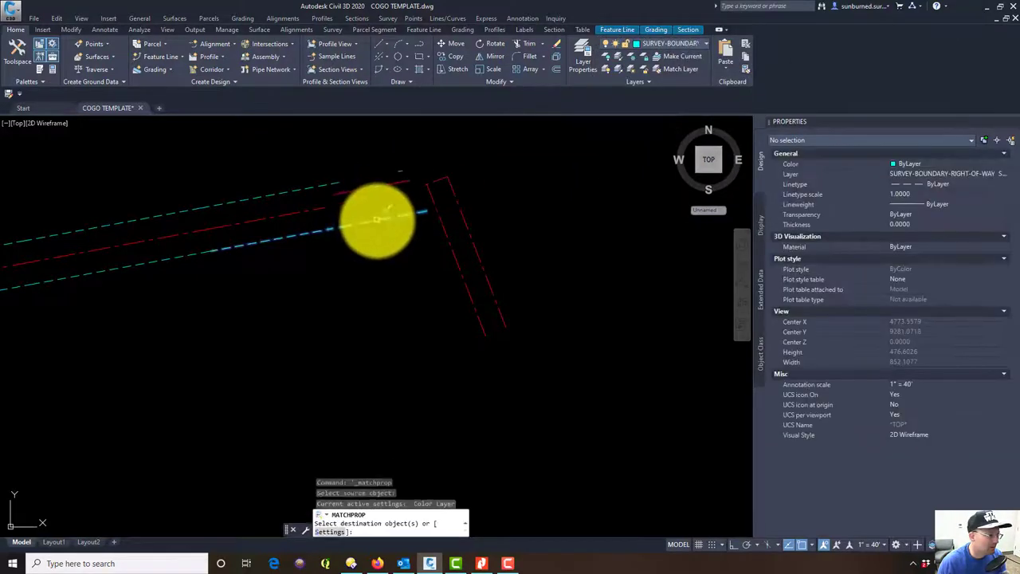
left_click(443, 245)
key("Escape")
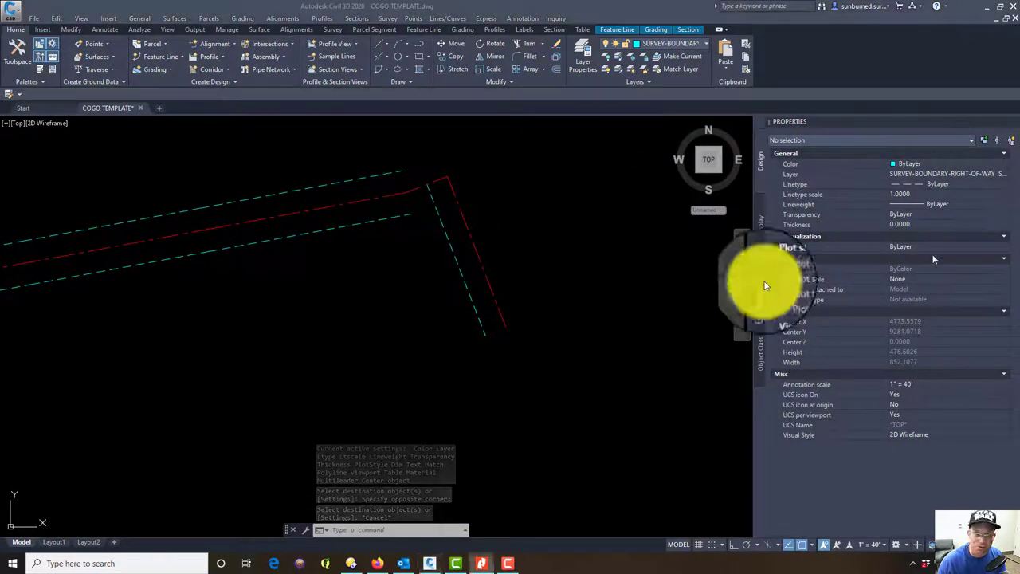
Step: Check Upton Road's south sideline near John Muir Road on the plat and try a line by bearing from a free point, quadrant 4, bearing 88.03
key("alt+Tab")
left_click_drag(615, 323, 228, 278)
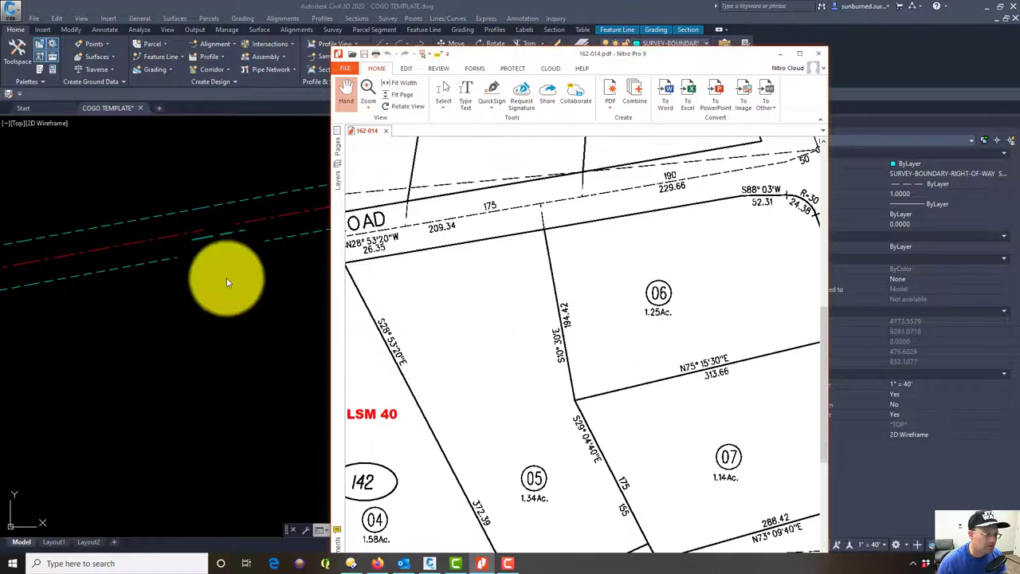
left_click_drag(752, 263, 657, 238)
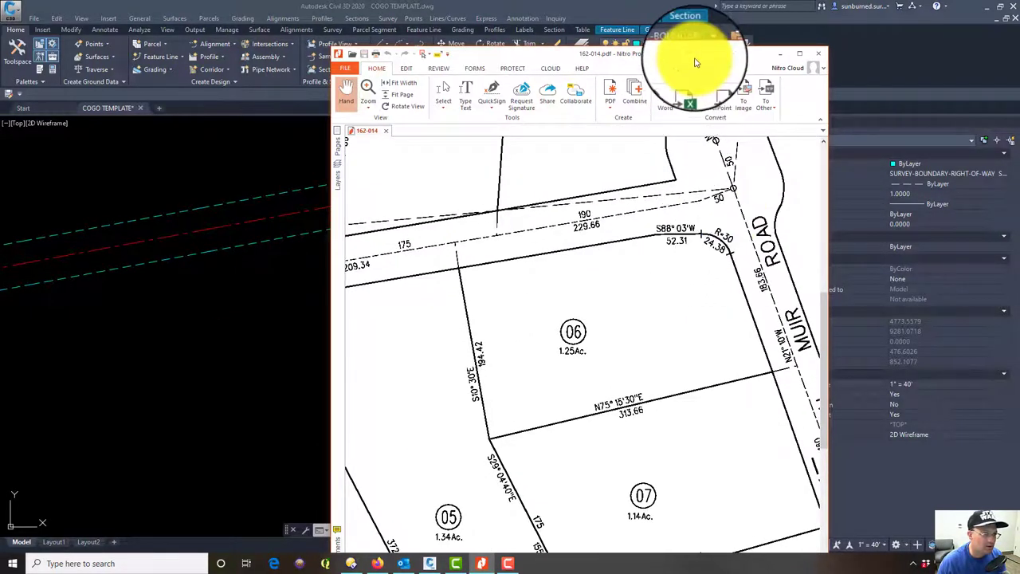
mouse_move(696, 58)
left_mouse_down()
mouse_move(845, 31)
mouse_move(909, 40)
mouse_move(881, 41)
left_mouse_up()
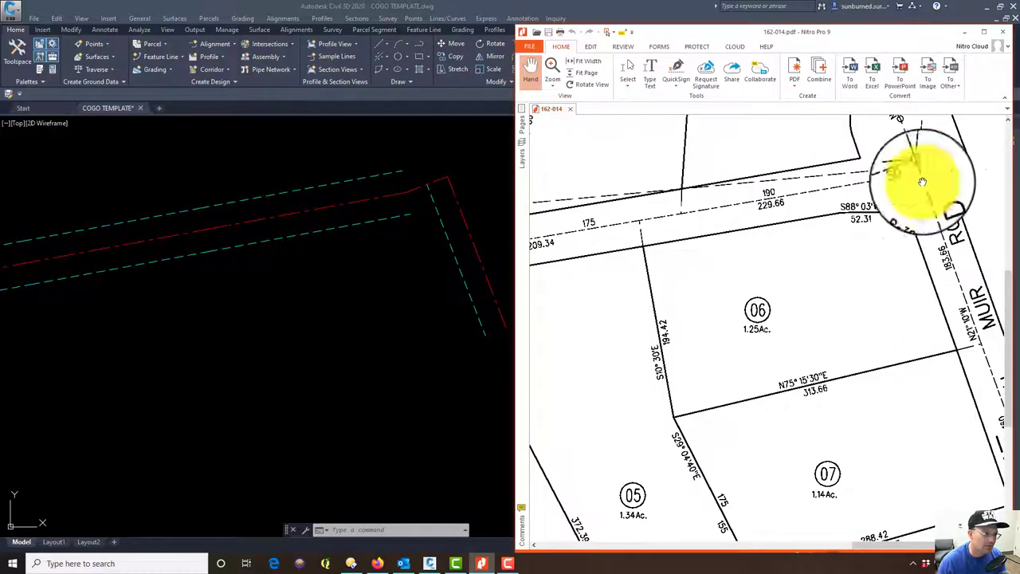
left_click(966, 31)
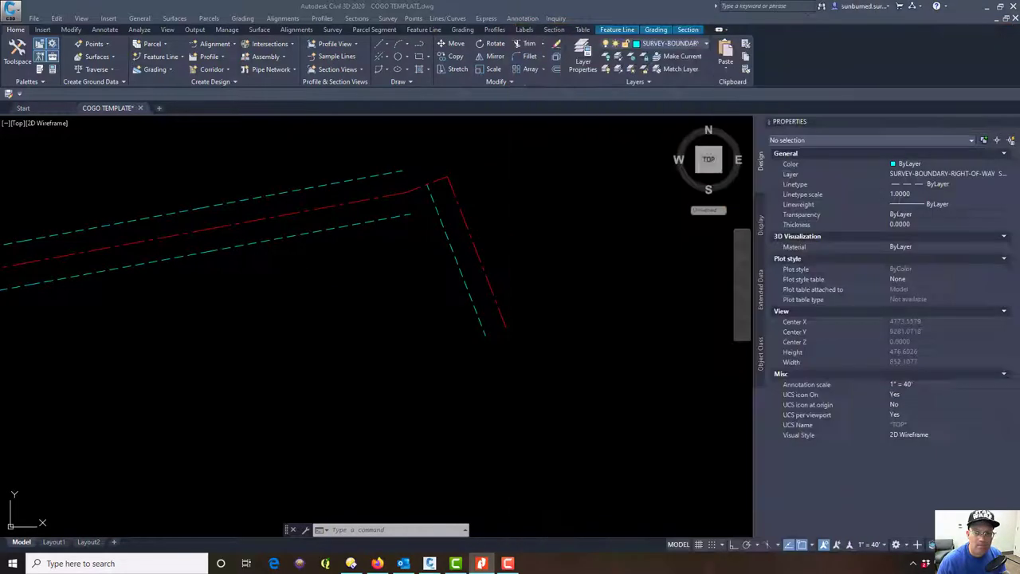
left_click(274, 285)
scroll(275, 285, "up", 2)
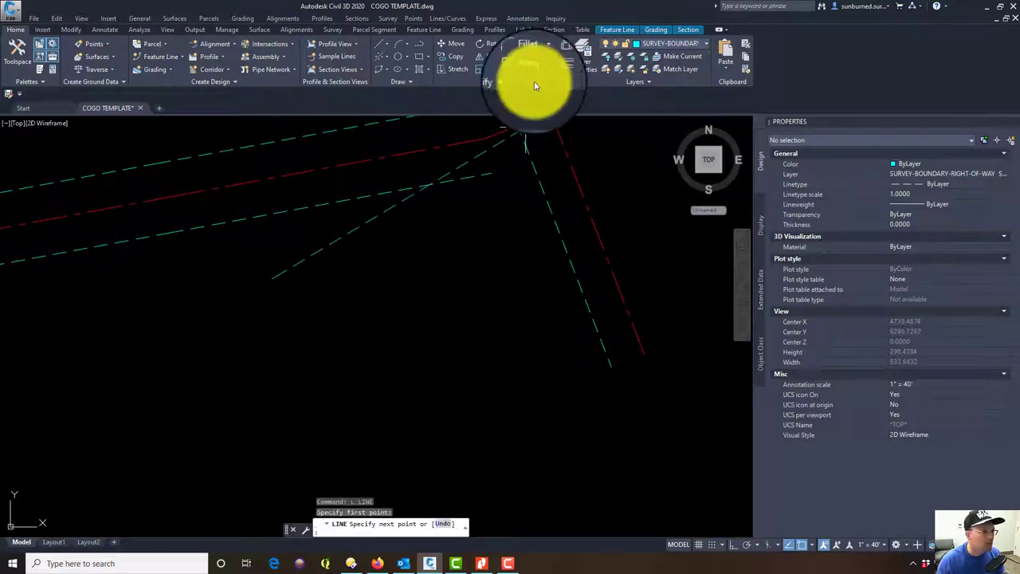
left_click(388, 44)
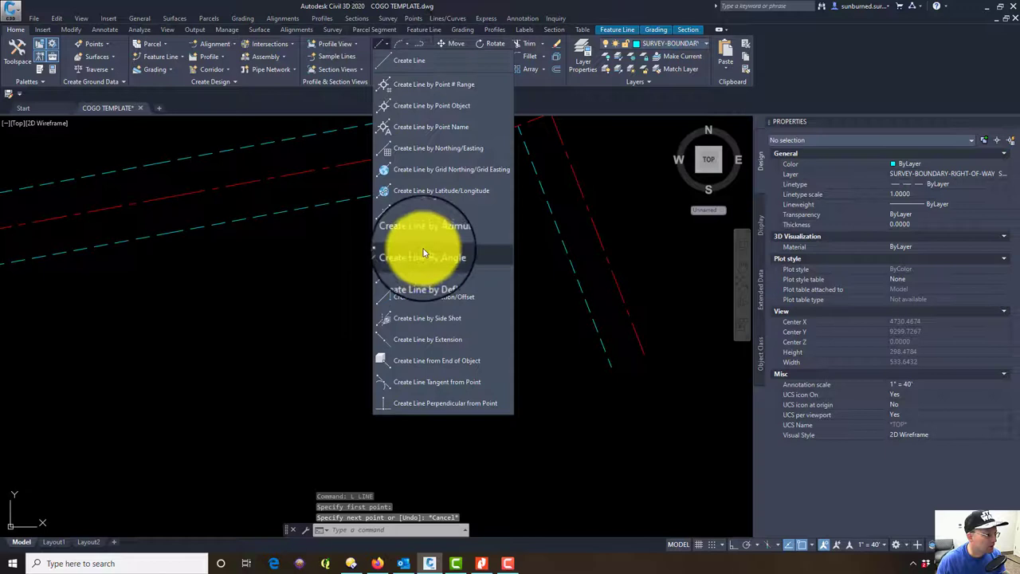
left_click(432, 209)
left_click(257, 304)
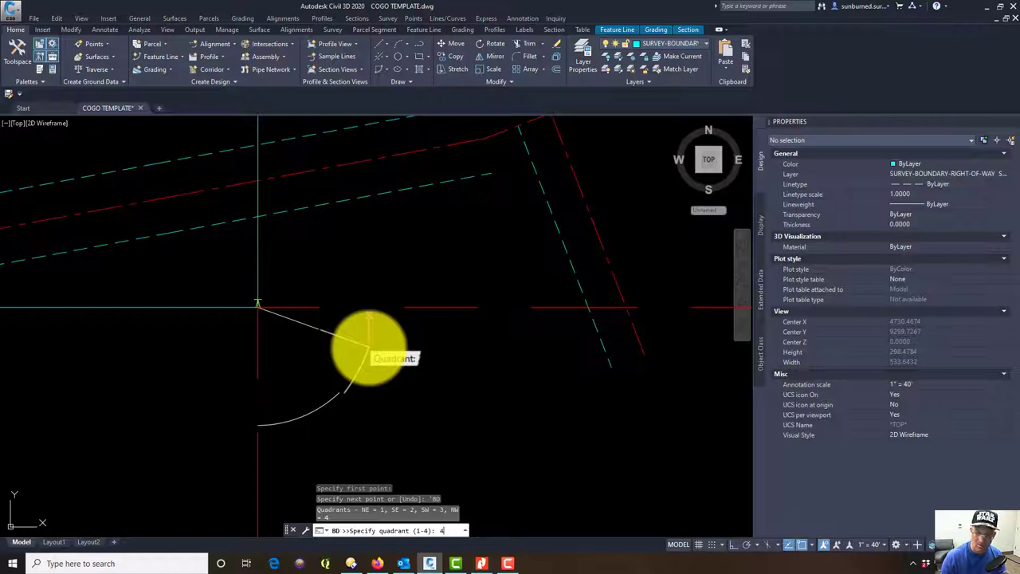
key("Return")
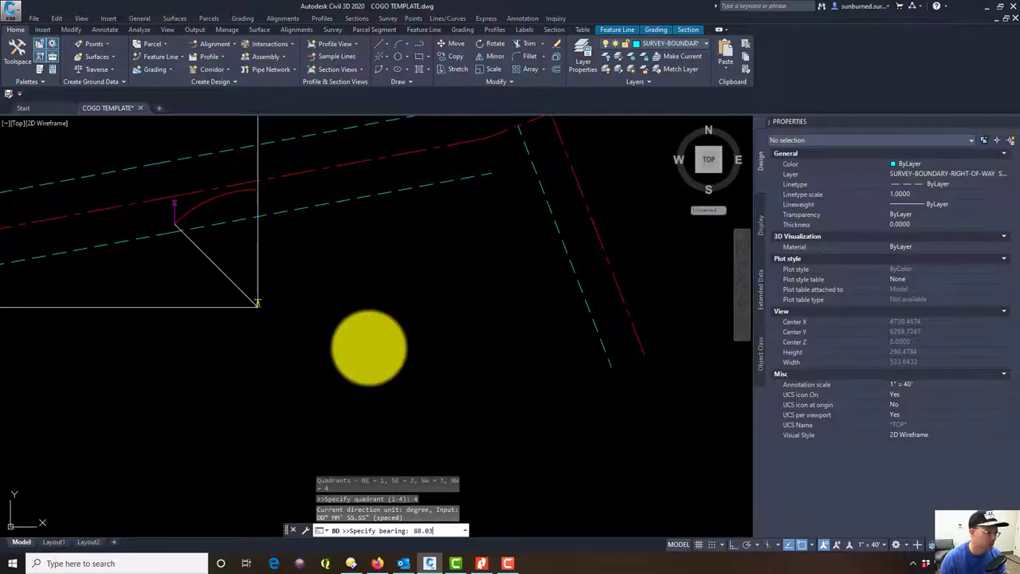
key("Escape")
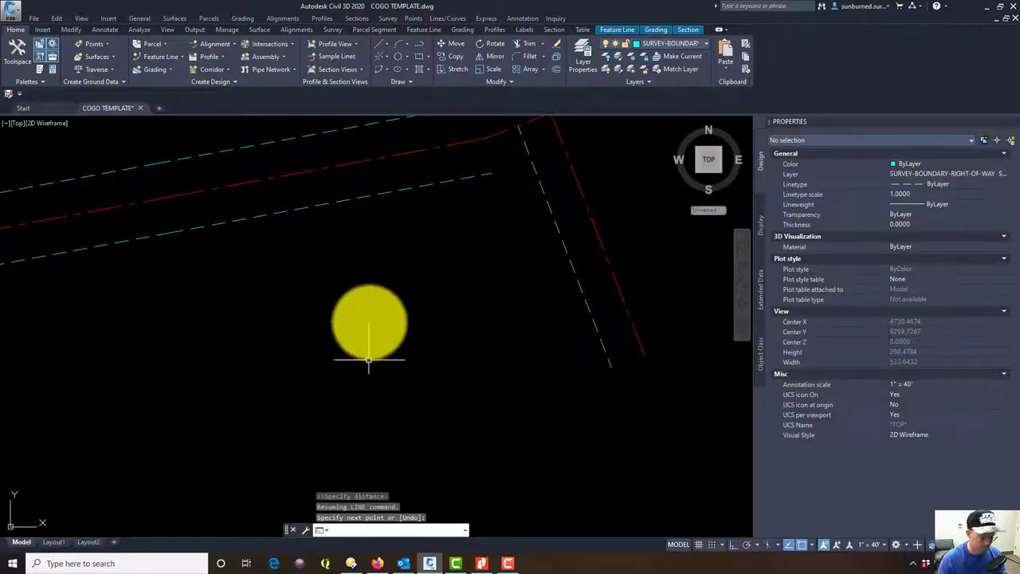
Step: Draw a line by bearing from a free point below Upton Road: quadrant 4, bearing 88.03, distance 52.31
left_click(387, 44)
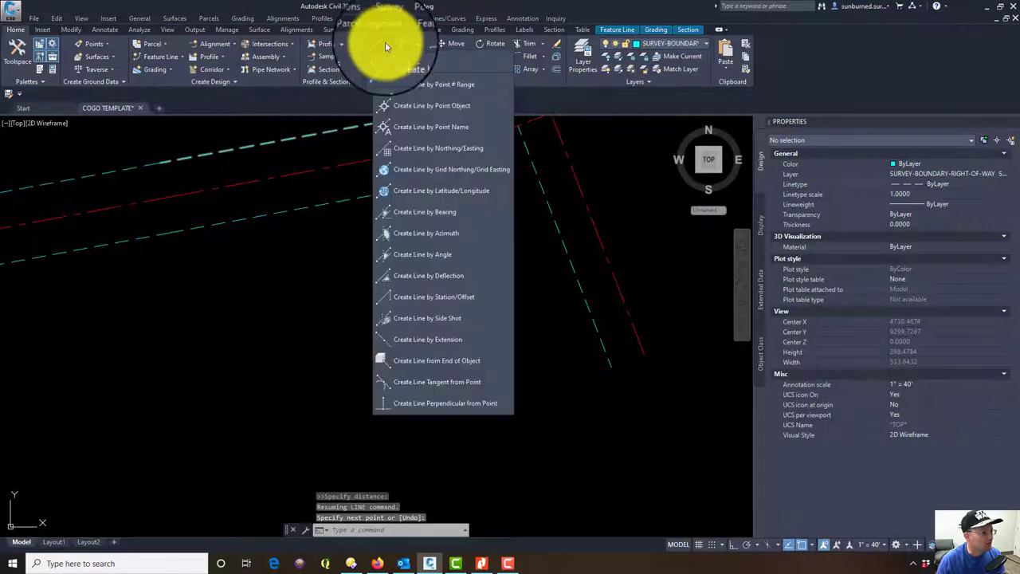
left_click(432, 211)
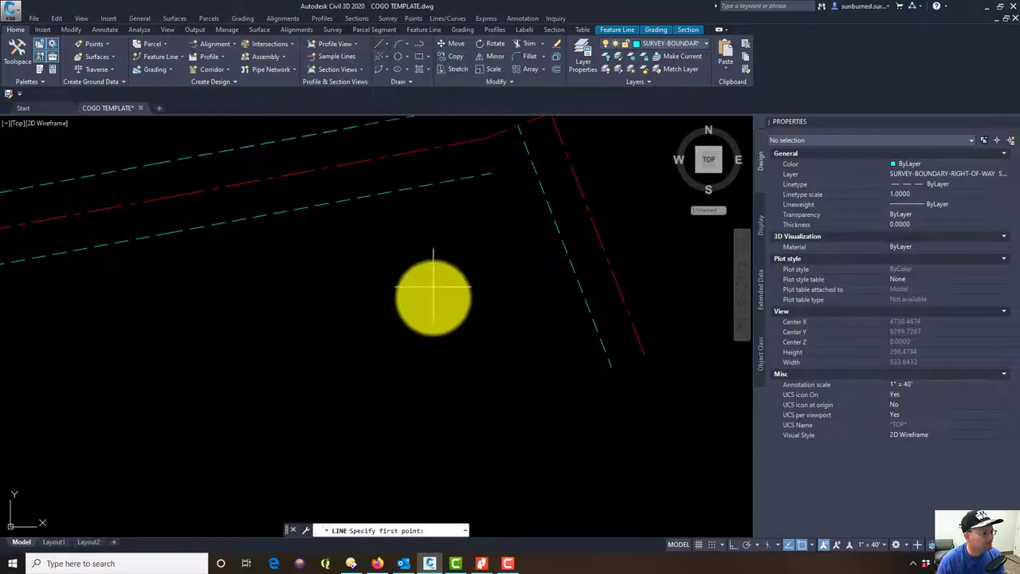
left_click(432, 340)
type("4")
key("Return")
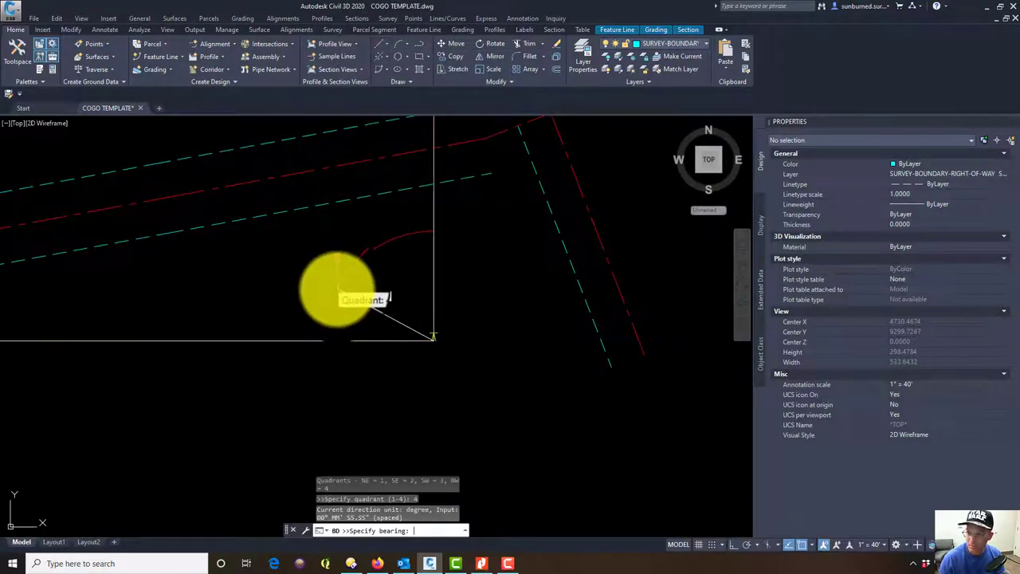
type("88.03")
key("Return")
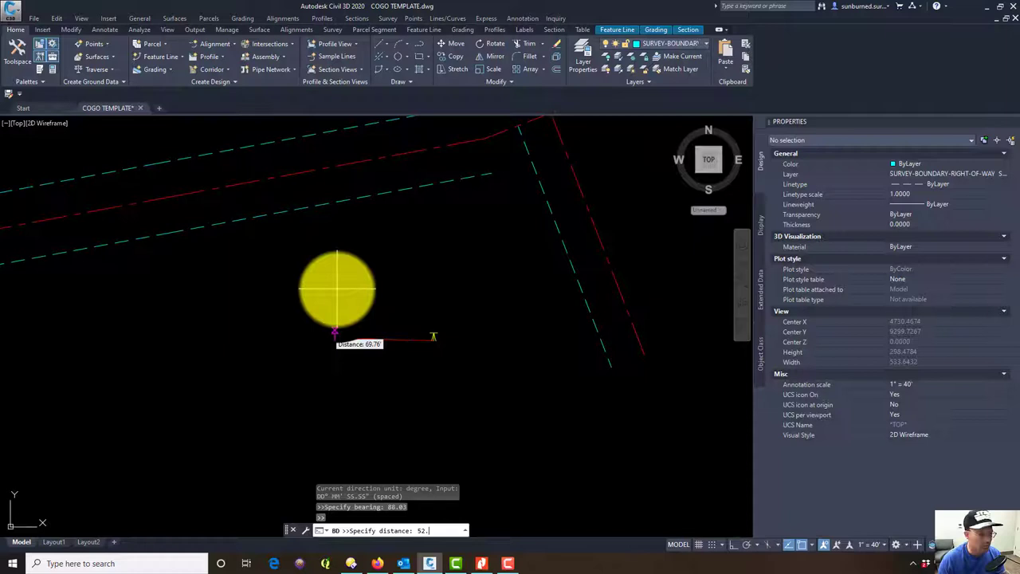
key("Return")
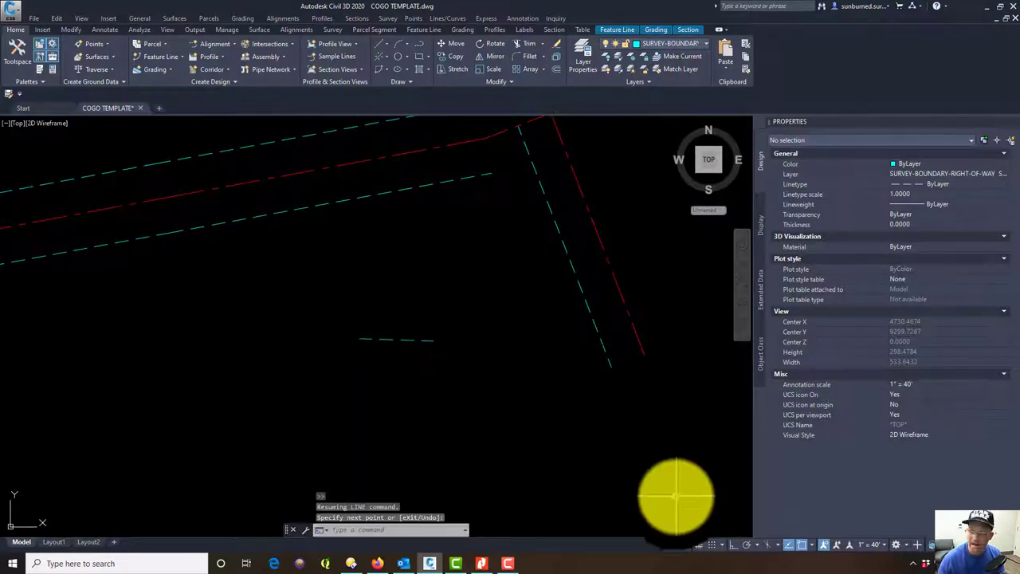
Step: Create a curve from the east end of the new bearing line with radius 30 and length 24.38
left_click(385, 70)
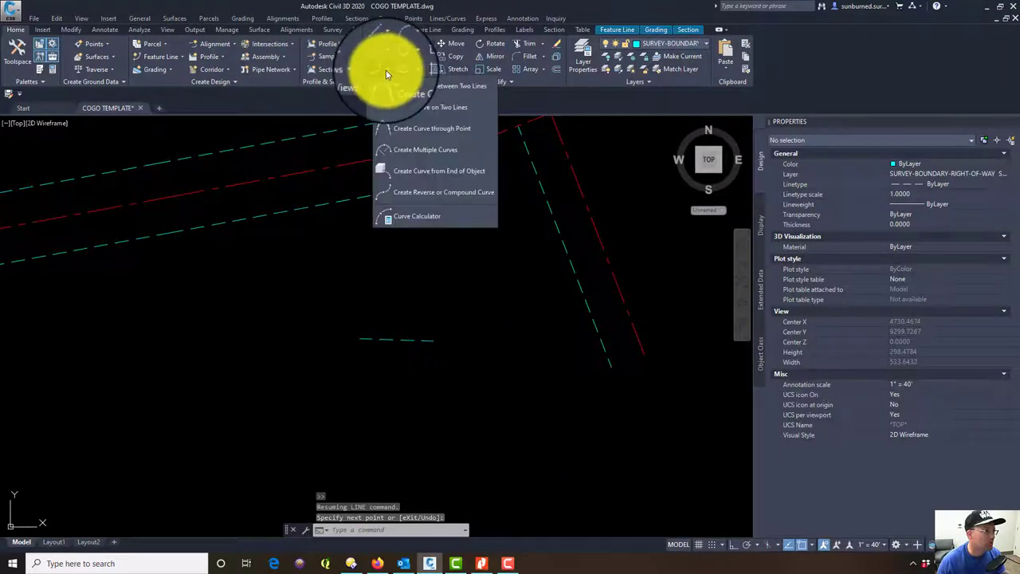
left_click(449, 194)
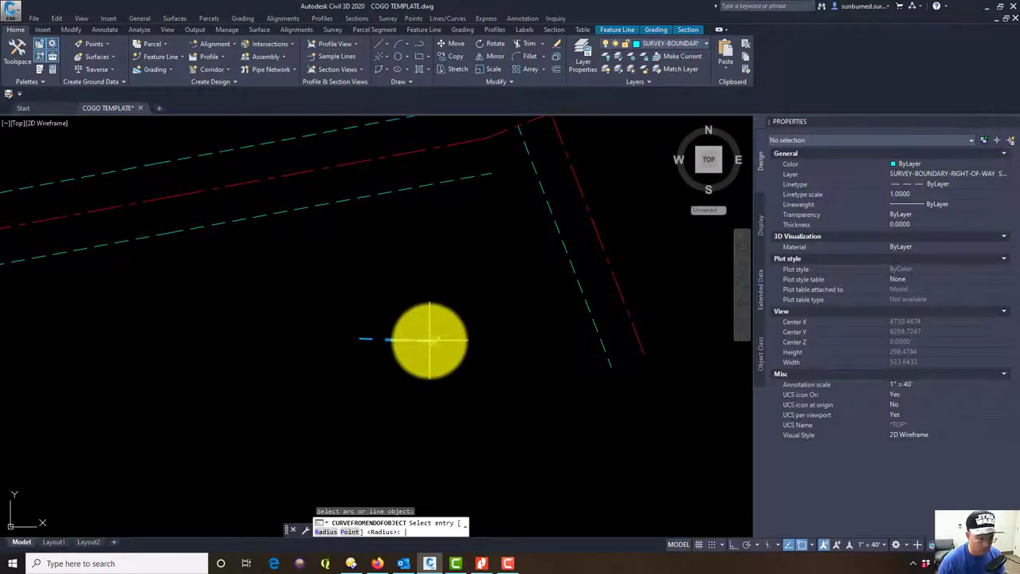
key("Return")
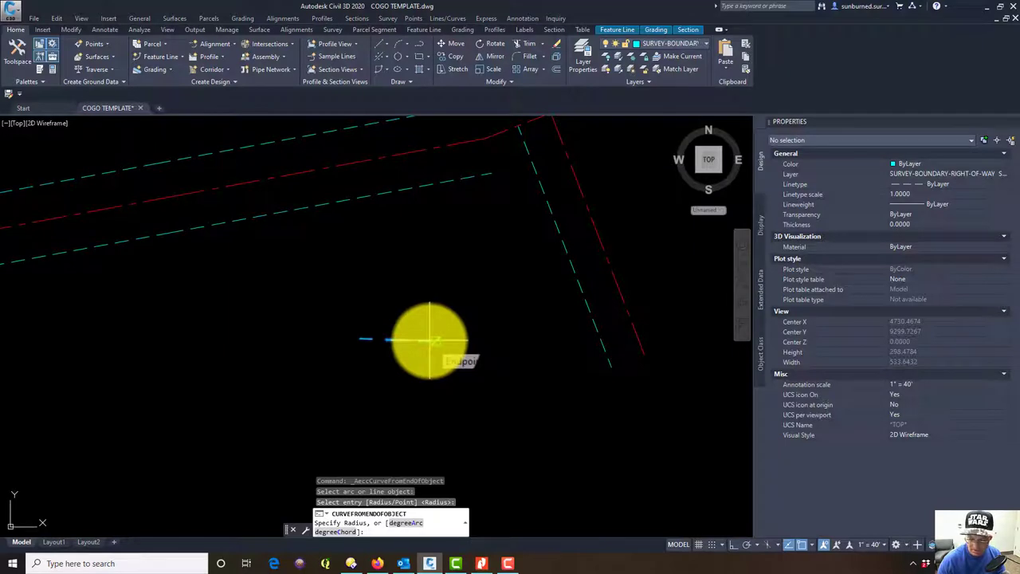
key("Return")
key("Return")
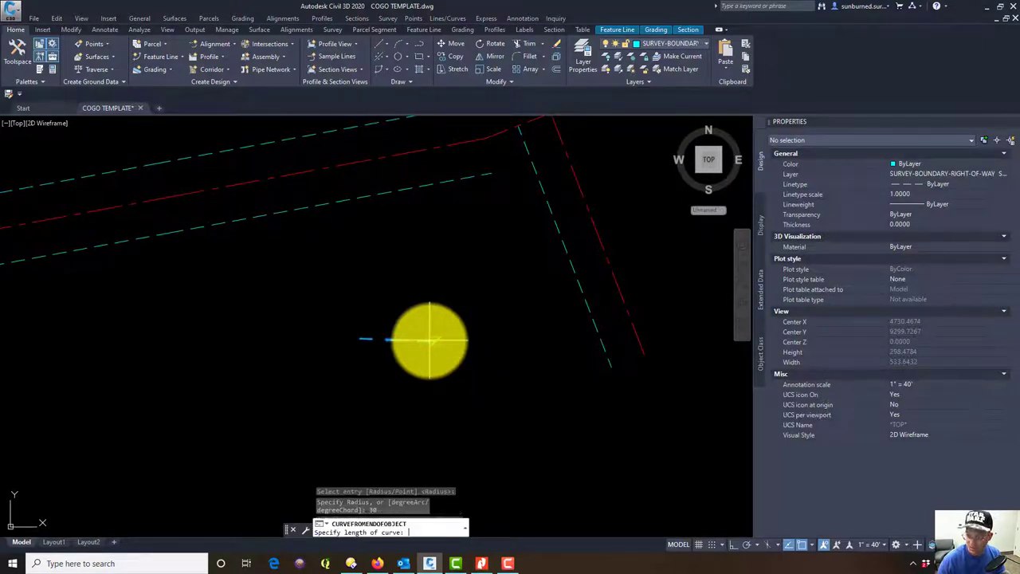
type("24.3")
key("Return")
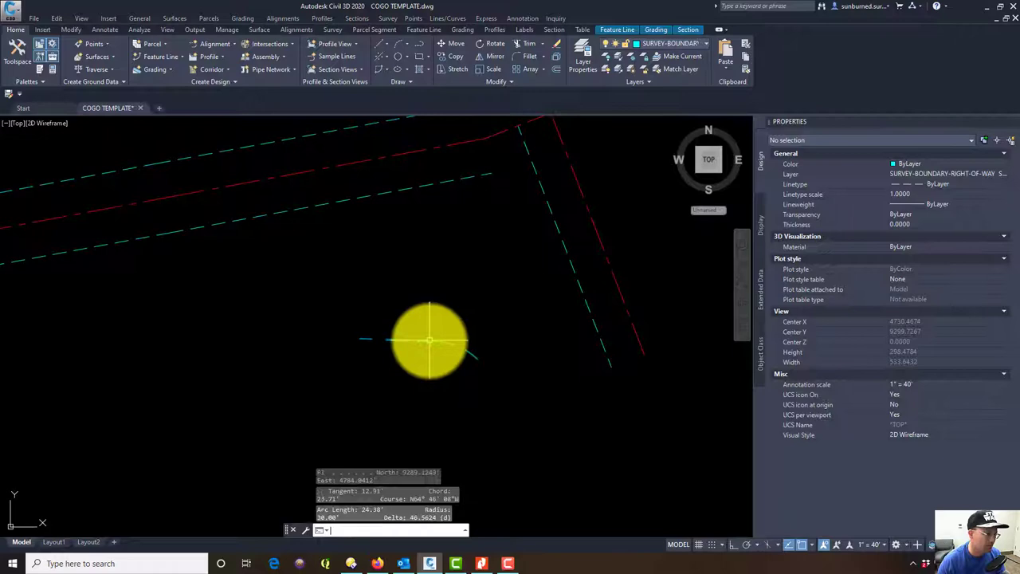
key("Escape")
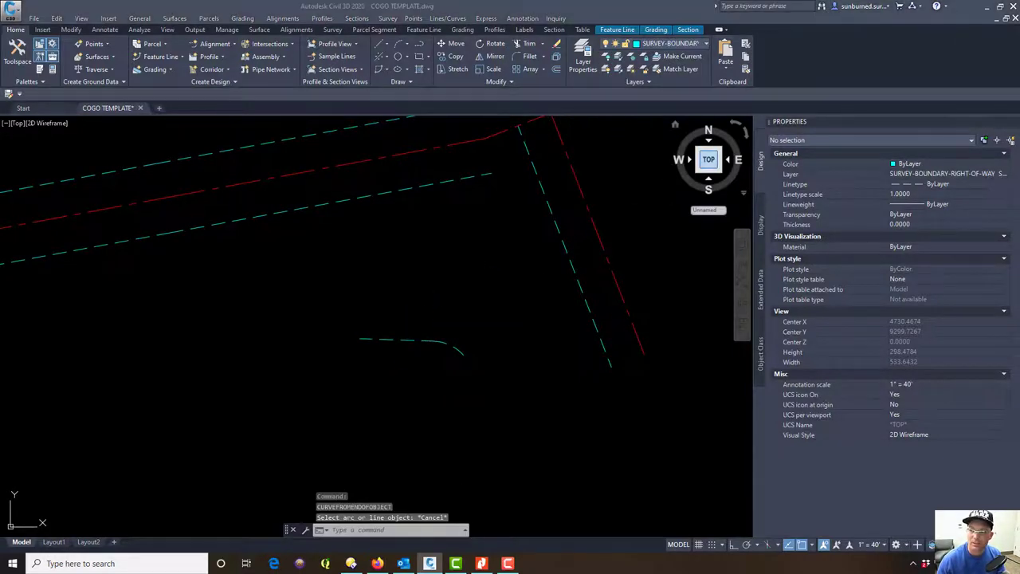
Step: Examine the plat's south sideline and corner curve where Upton Road meets John Muir Road
key("alt+Tab")
left_click_drag(556, 369, 224, 324)
left_click_drag(489, 316, 298, 347)
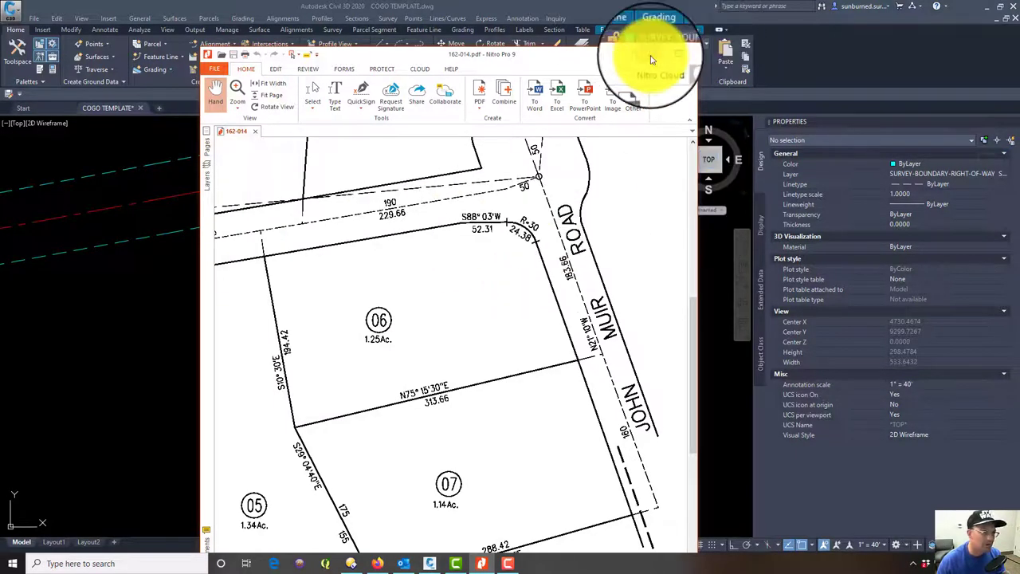
key("alt+Tab")
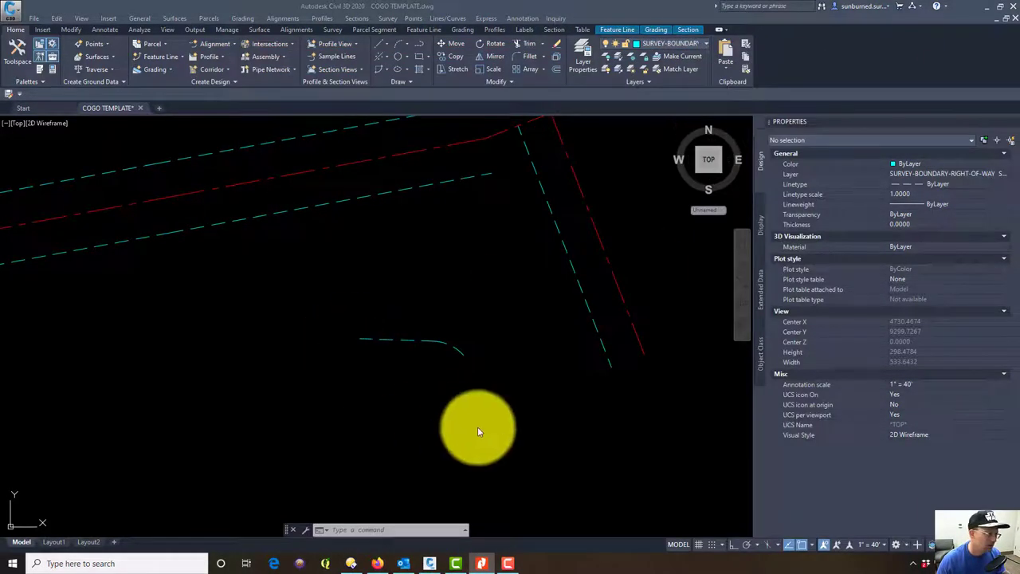
left_click(478, 431)
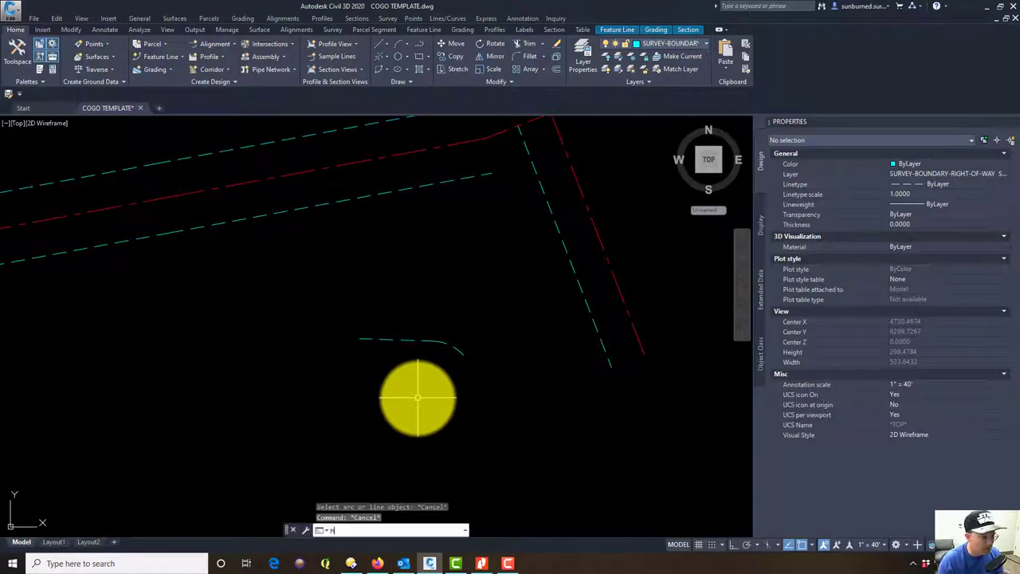
type("M")
key("Return")
key("Escape")
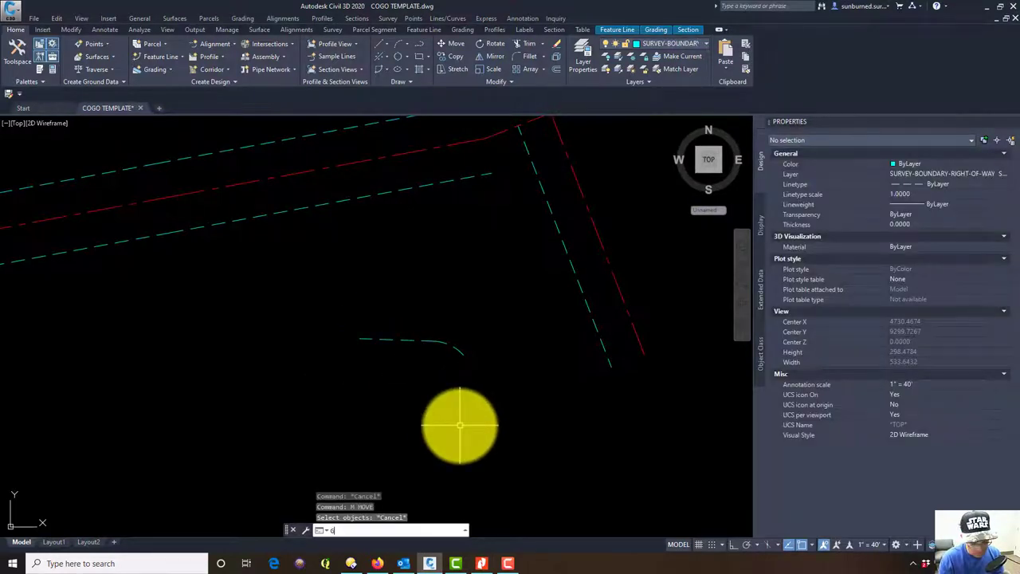
Step: Group the bearing line and its attached corner curve into one unnamed group
type("GROU")
key("Return")
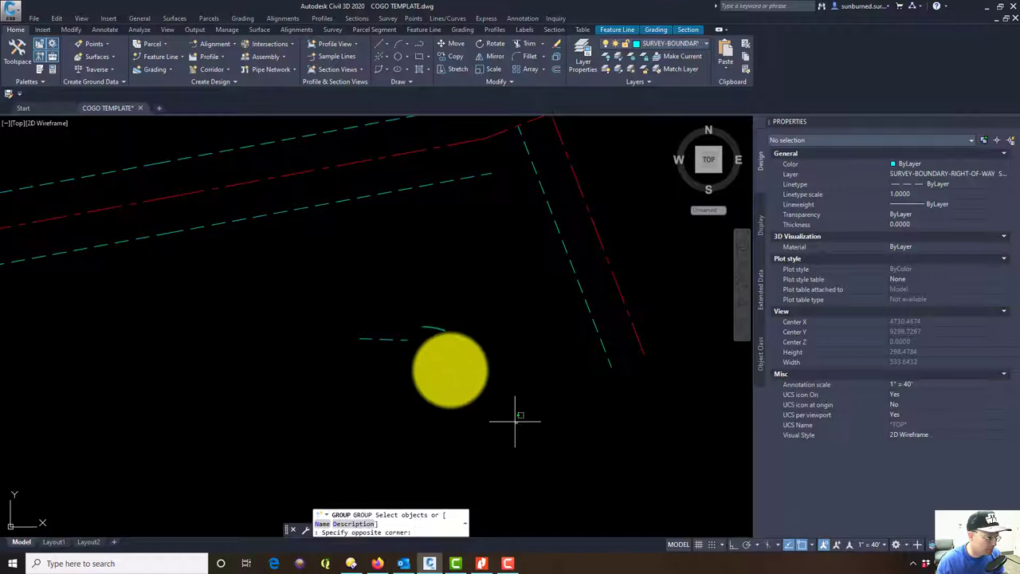
left_click(342, 296)
right_click(388, 351)
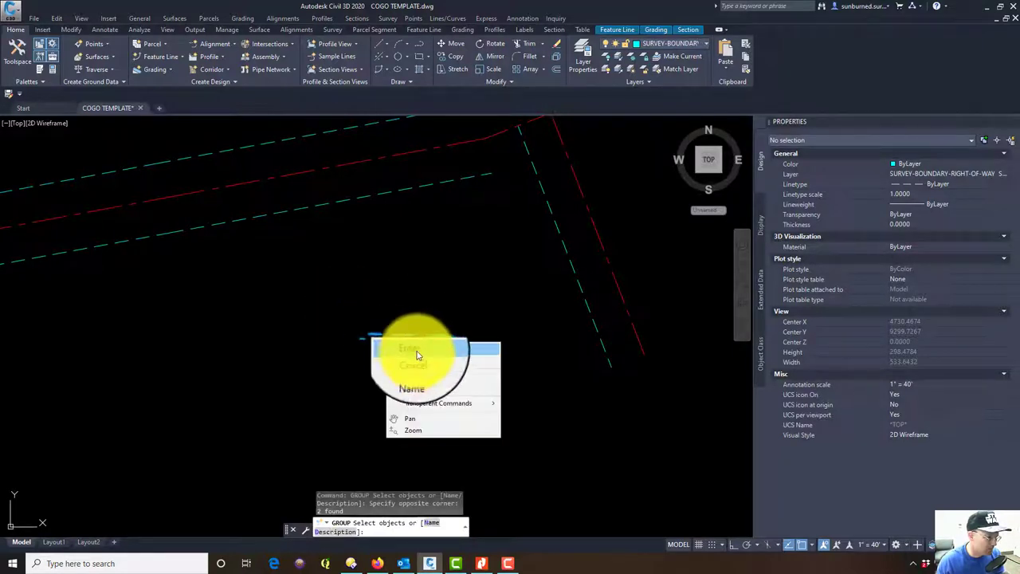
left_click(417, 356)
left_click(417, 338)
key("Escape")
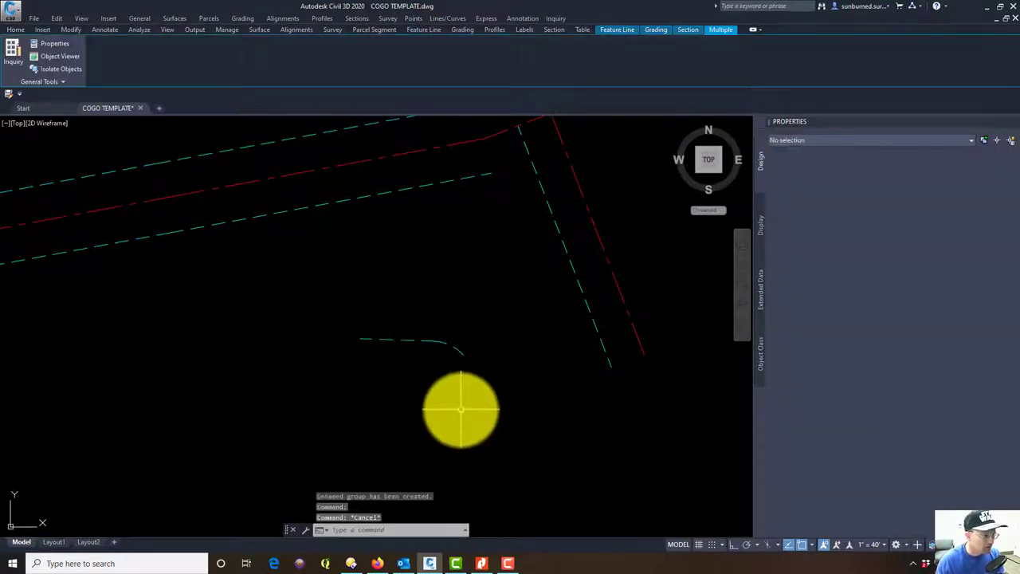
Step: Move the grouped line and curve by the line's west endpoint onto Upton Road's south sideline
type("m")
key("Return")
left_click(433, 369)
left_click(334, 266)
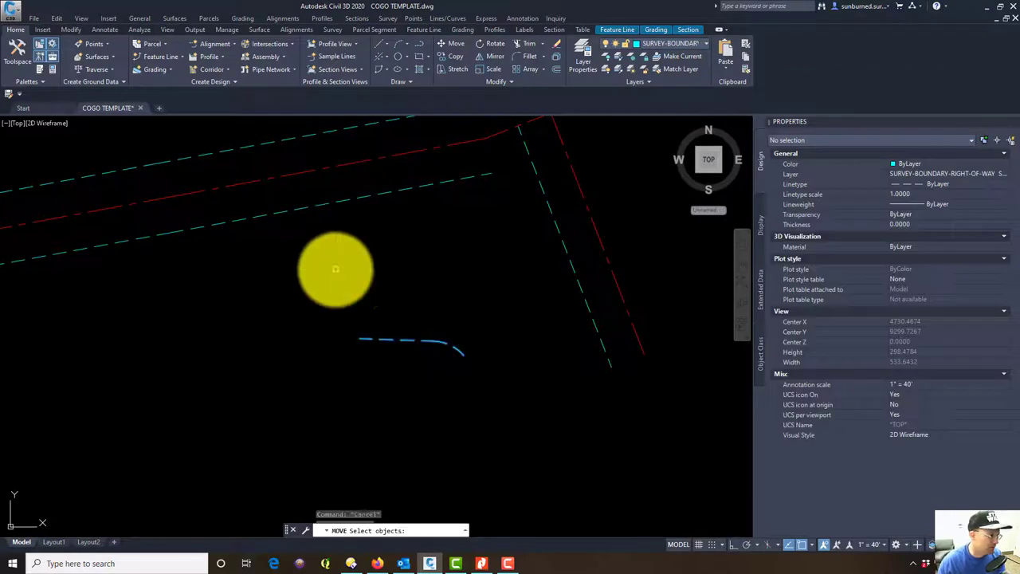
key("Return")
left_click(360, 338)
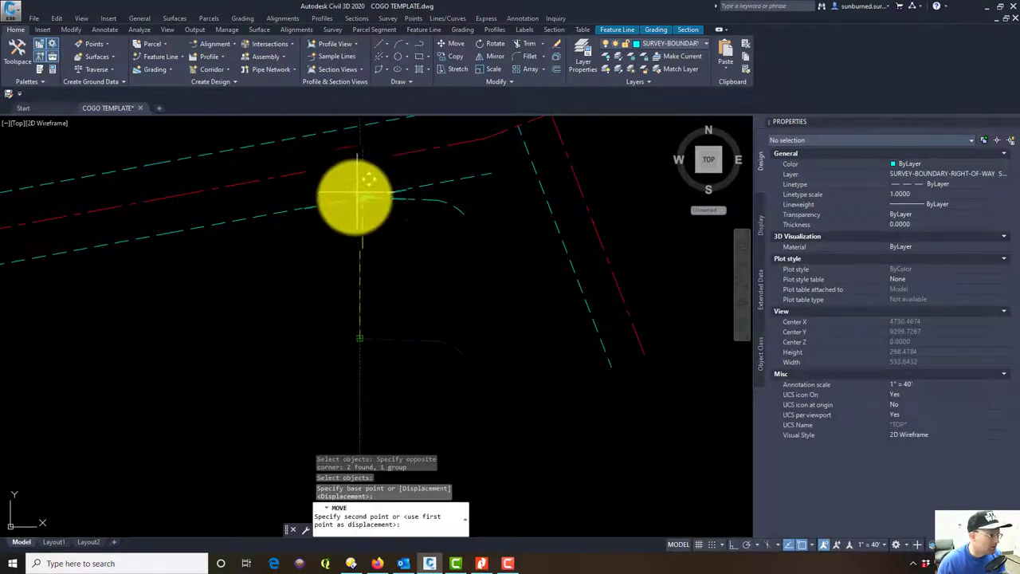
key("Escape")
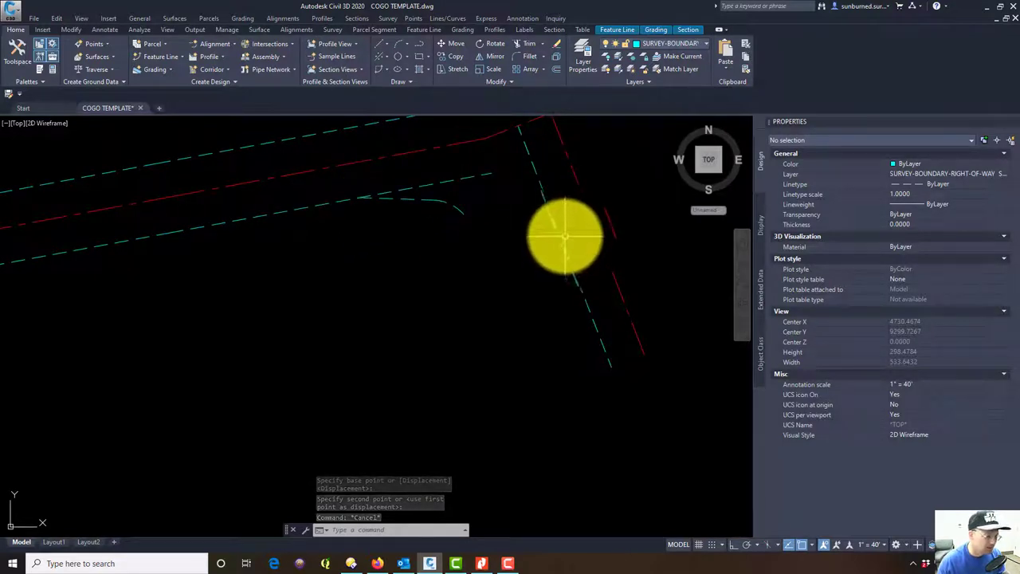
Step: Copy Upton Road's south sideline to the free end of the grouped corner curve as a guide line
type("c")
key("Return")
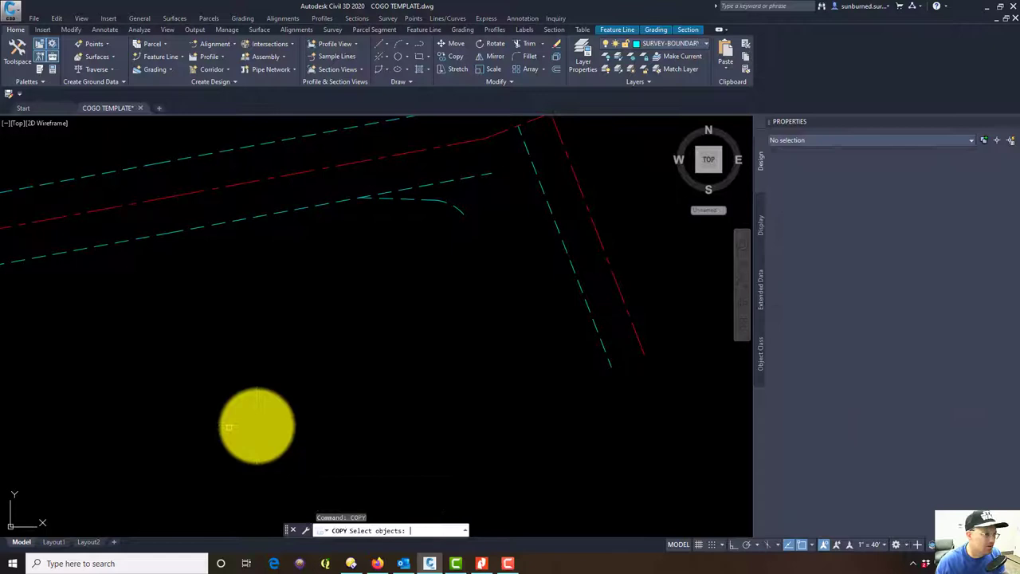
key("Return")
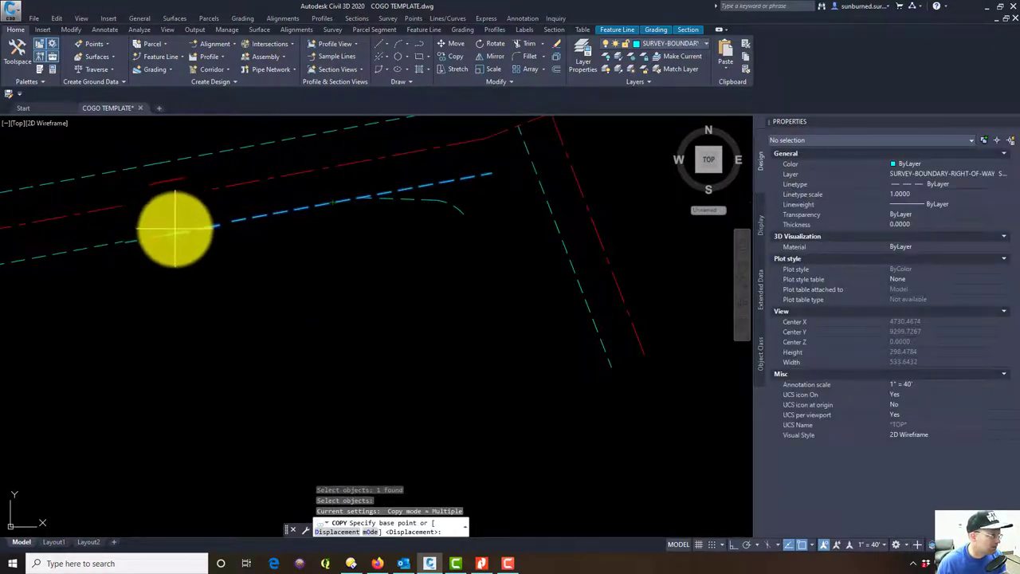
left_click(177, 229)
left_click(464, 213)
key("Escape")
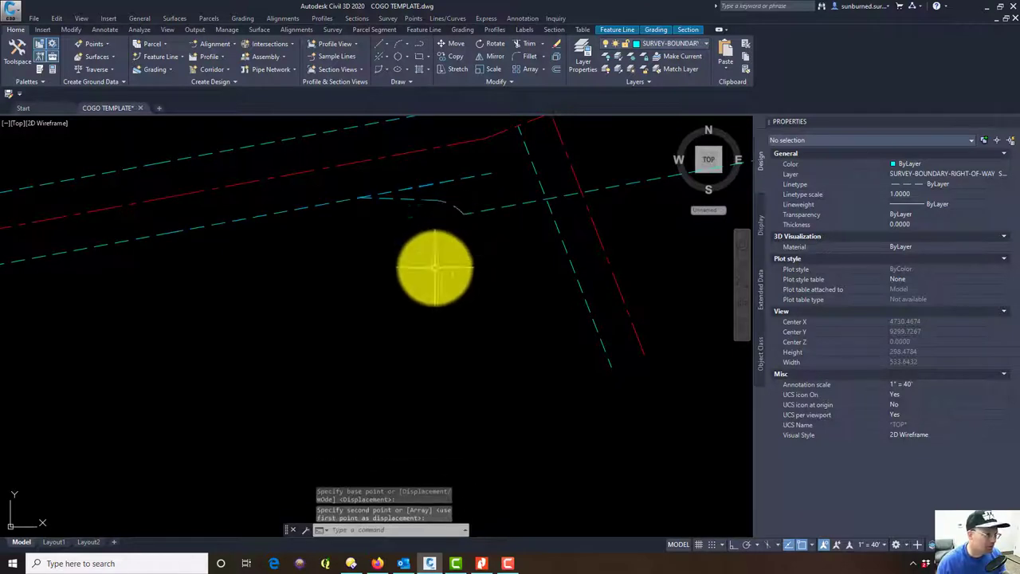
Step: Move the grouped curve's end along the guide line to John Muir Road's west sideline, and erase the guide line
type("m")
key("Return")
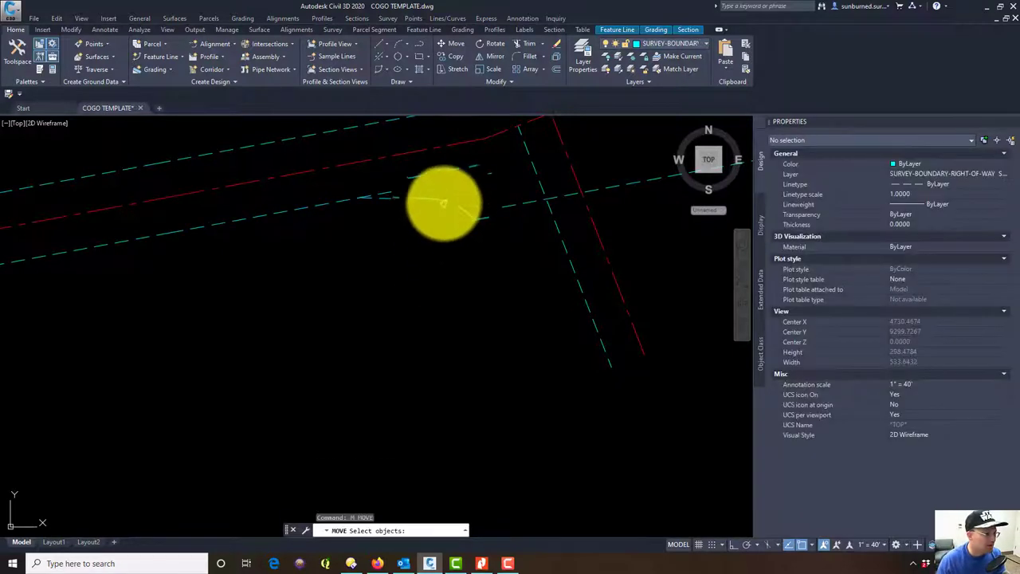
left_click(461, 210)
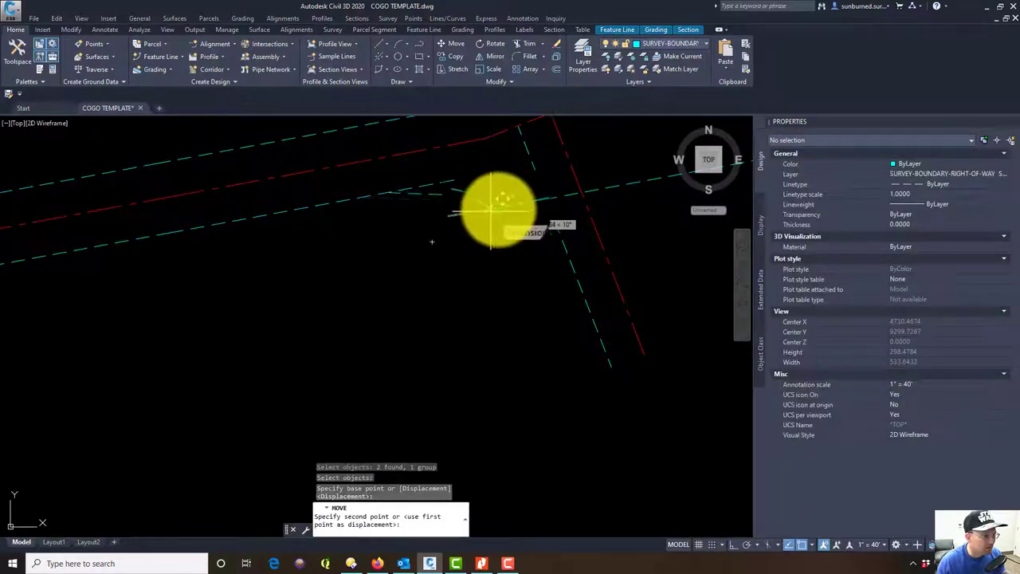
left_click(544, 197)
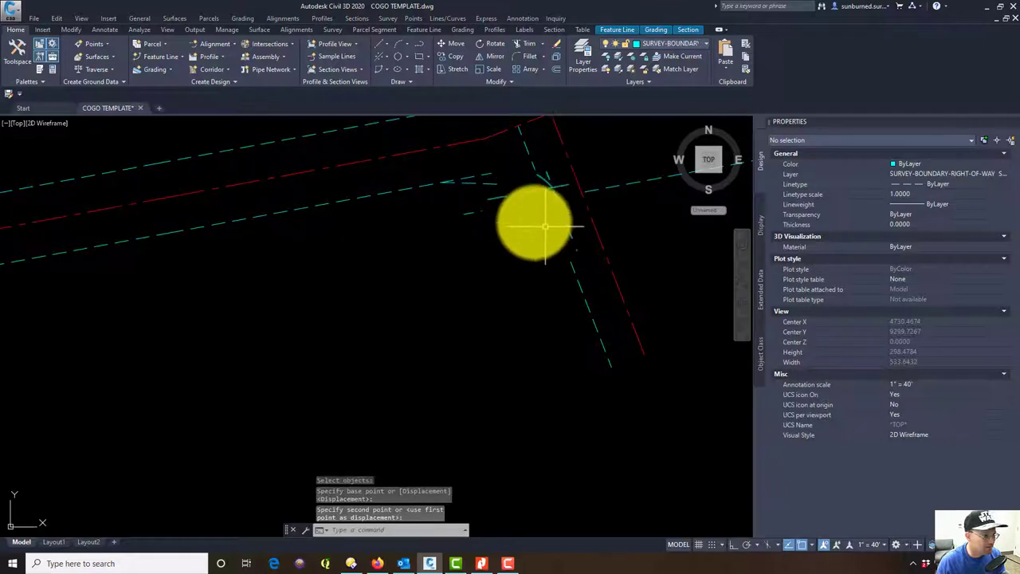
left_click(538, 222)
left_click(486, 204)
key("Delete")
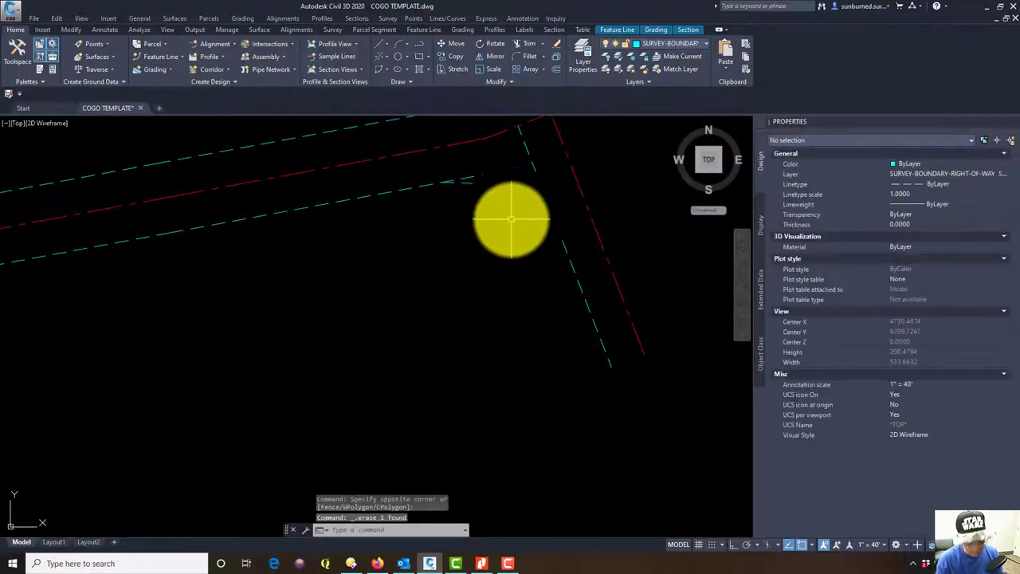
Step: Trim John Muir Road's west sideline and Upton Road's south sideline back to the grouped line and curve
type("tr")
key("Return")
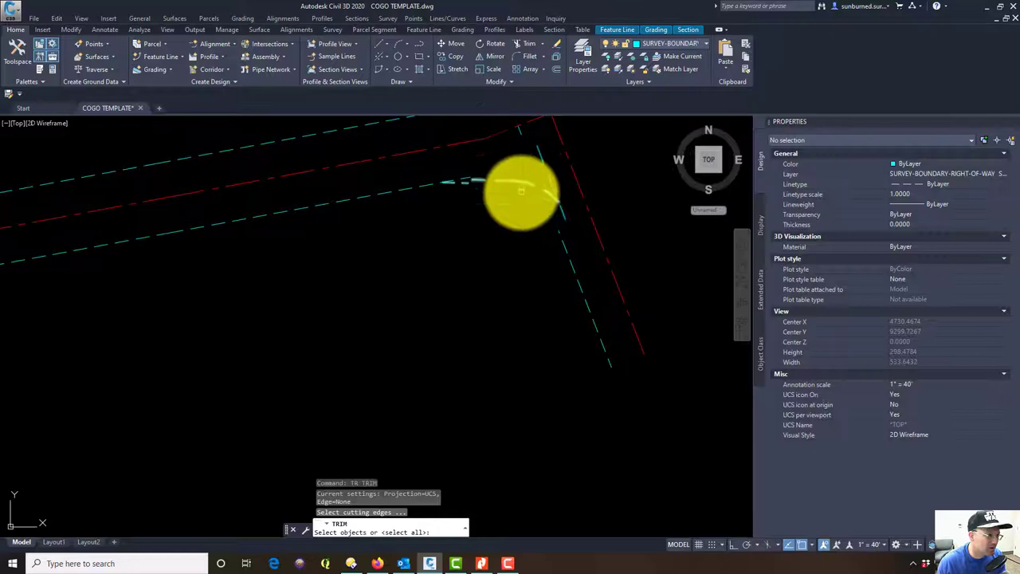
left_click(523, 183)
key("Return")
left_click(535, 167)
left_click(541, 167)
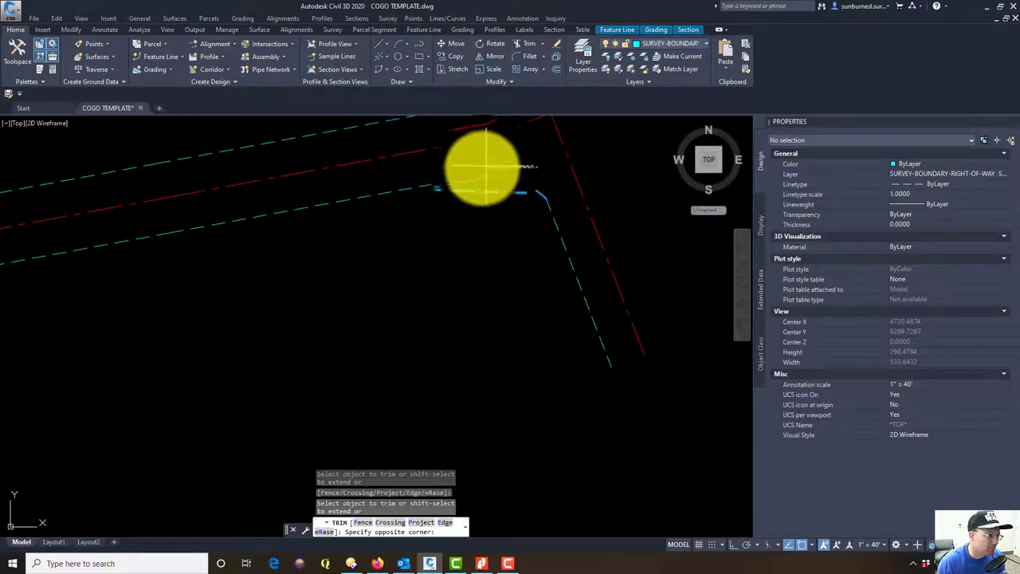
left_click(483, 169)
key("Escape")
Step: Compare the finished intersection with the plat and review the drafted road layout from Hilltop Drive's cul-de-sac to John Muir Road
middle_click_drag(541, 257, 459, 295)
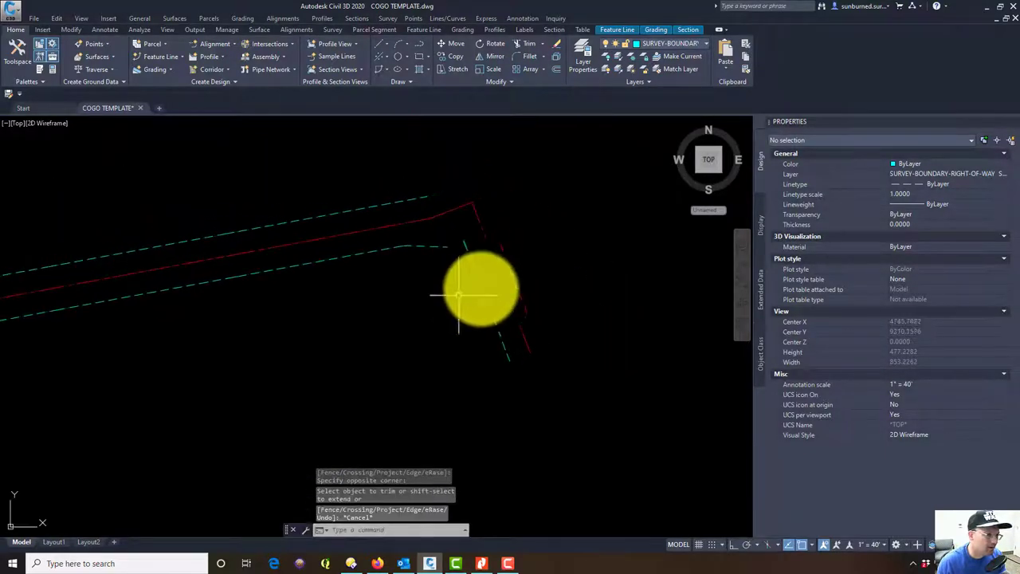
mouse_move(597, 1)
left_mouse_down()
mouse_move(596, 32)
mouse_move(599, 1)
left_mouse_up()
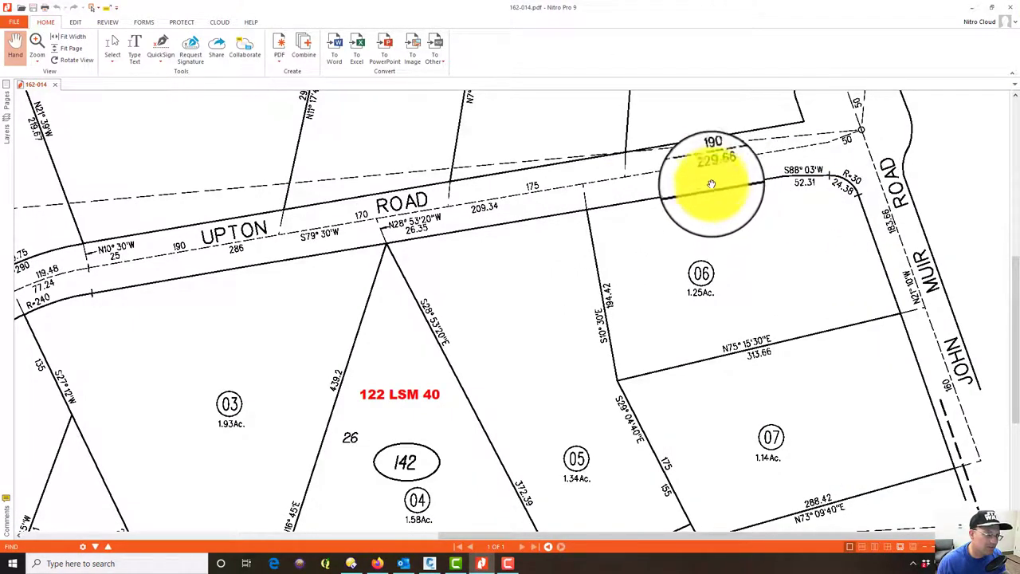
left_click(1014, 11)
key("Escape")
scroll(444, 285, "down", 6)
mouse_move(289, 314)
middle_mouse_down()
mouse_move(364, 307)
mouse_move(292, 376)
mouse_move(321, 360)
middle_mouse_up()
scroll(410, 293, "up", 2)
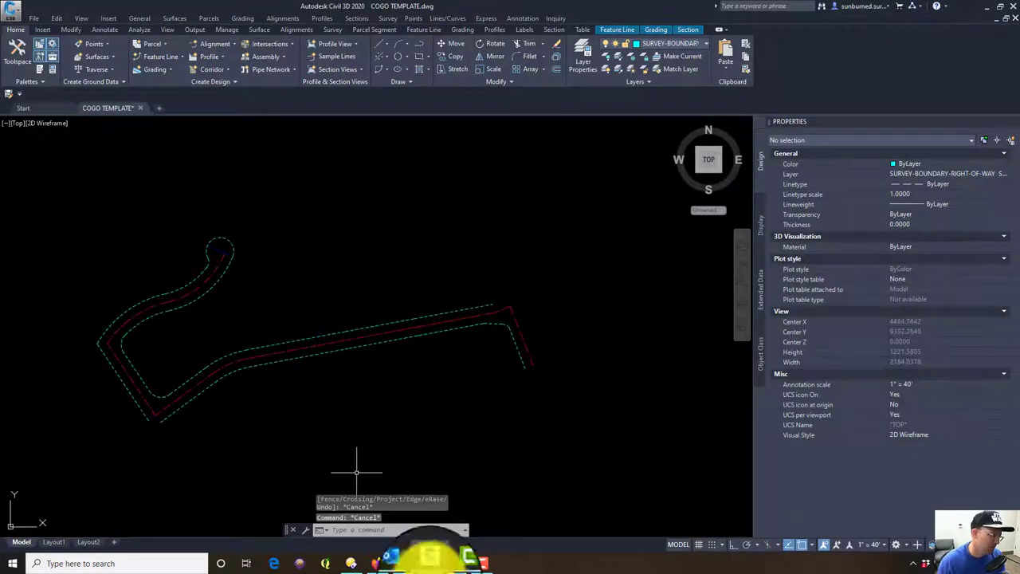
left_click(485, 566)
left_click(436, 256)
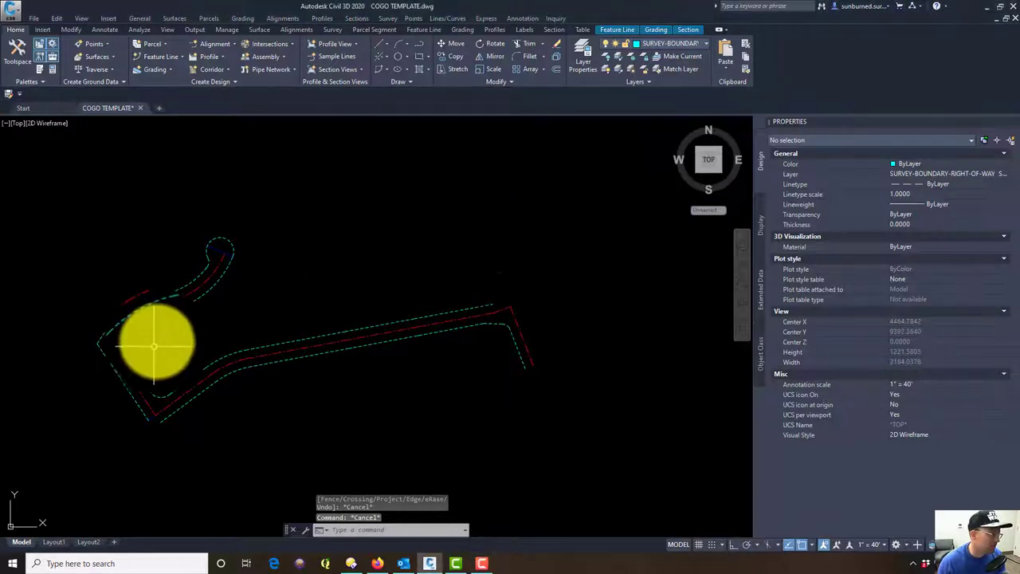
scroll(161, 341, "down", 5)
scroll(169, 390, "up", 5)
mouse_move(156, 340)
middle_mouse_down()
mouse_move(325, 273)
mouse_move(326, 300)
middle_mouse_up()
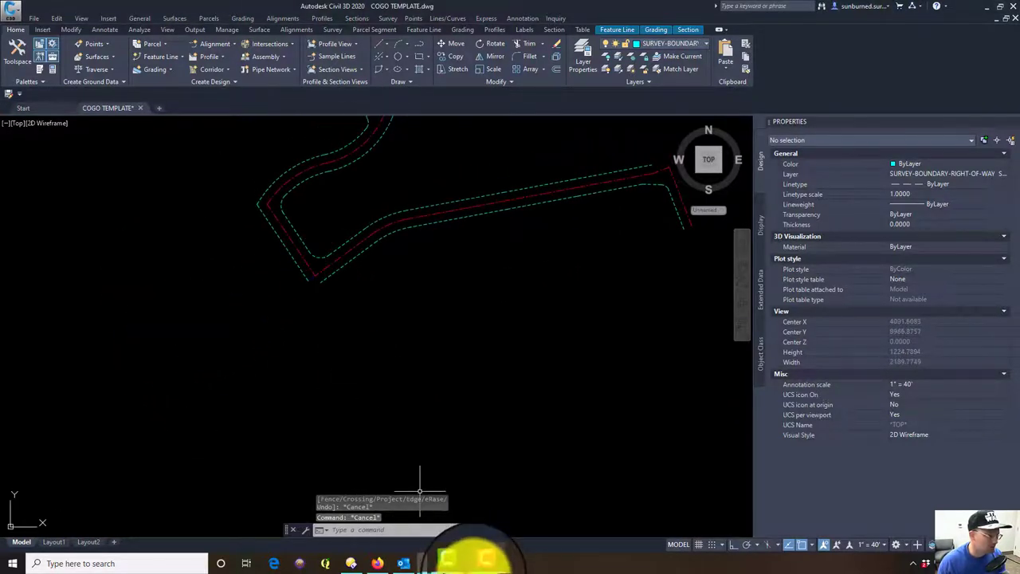
Step: Open 162-014.pdf from the Tax Assessor folder and check the curve radii where Upton Road meets Venner
left_click(428, 565)
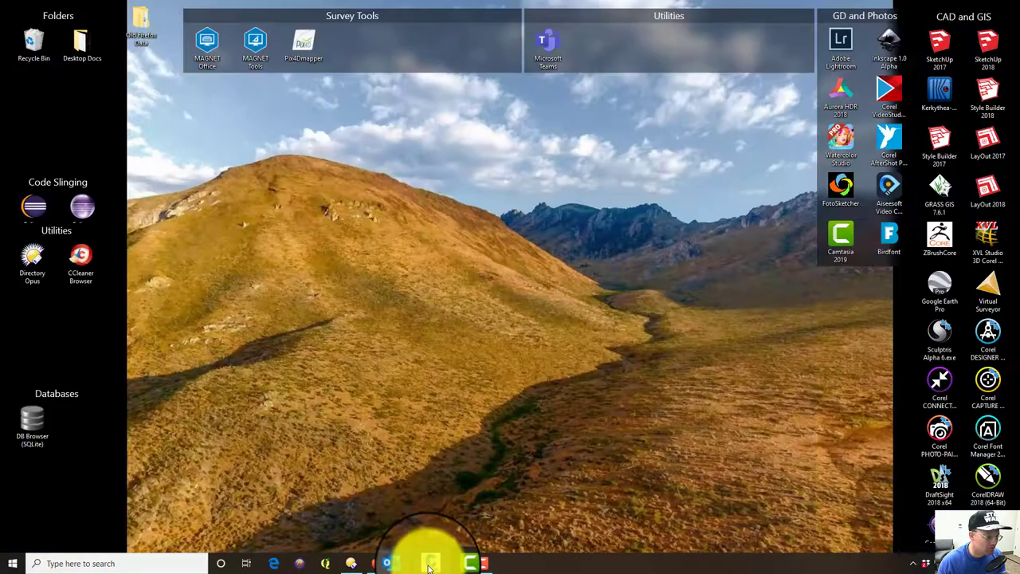
left_click(428, 565)
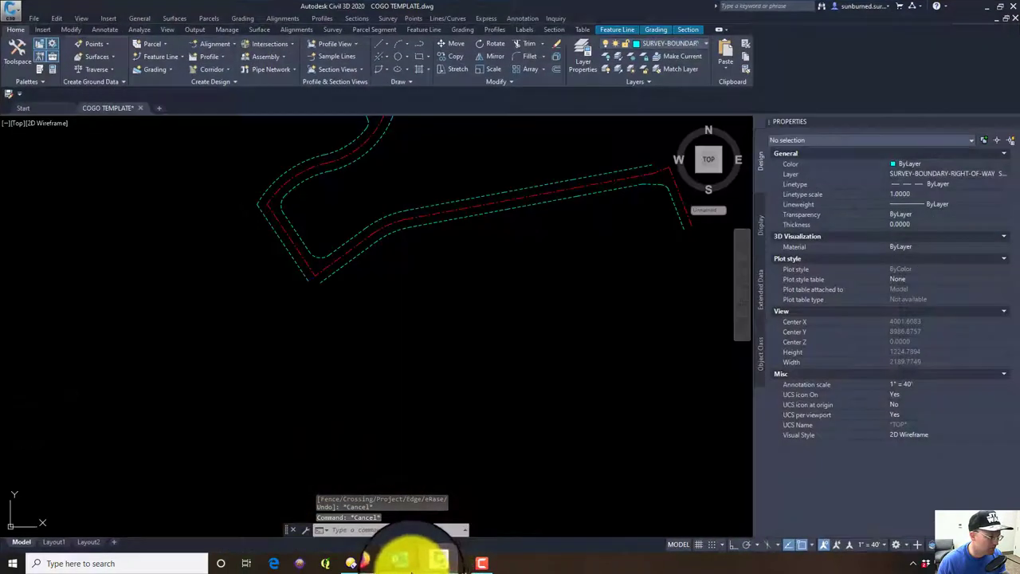
left_click(341, 564)
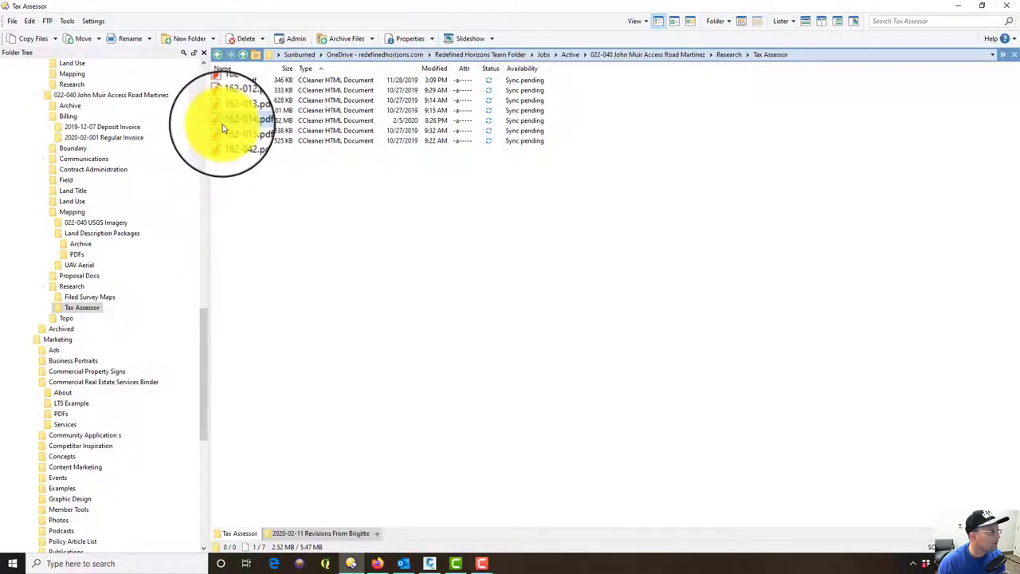
double_click(225, 122)
left_click(949, 10)
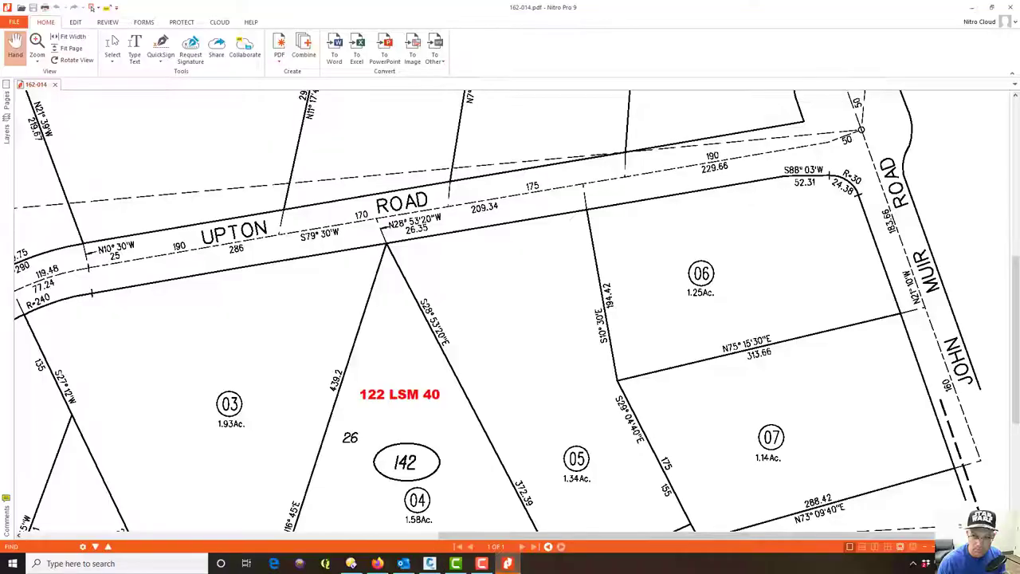
left_click_drag(399, 291, 887, 193)
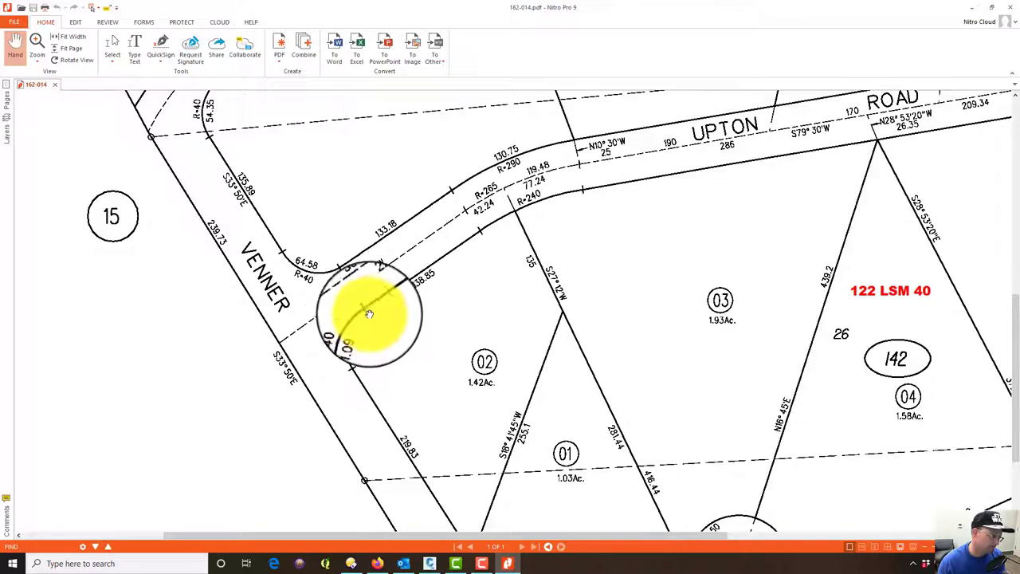
left_click_drag(346, 358, 352, 378)
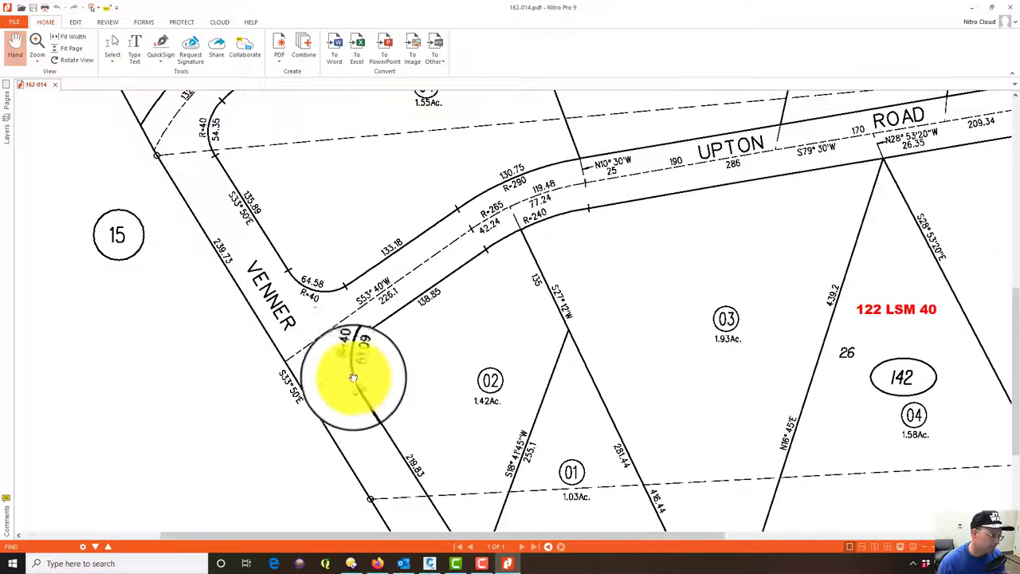
left_click(972, 11)
Step: Draw a temporary diagonal guide line across Venner's alignment, south of its intersection with Upton Road
scroll(415, 231, "down", 3)
key("Escape")
key("Escape")
scroll(320, 256, "up", 4)
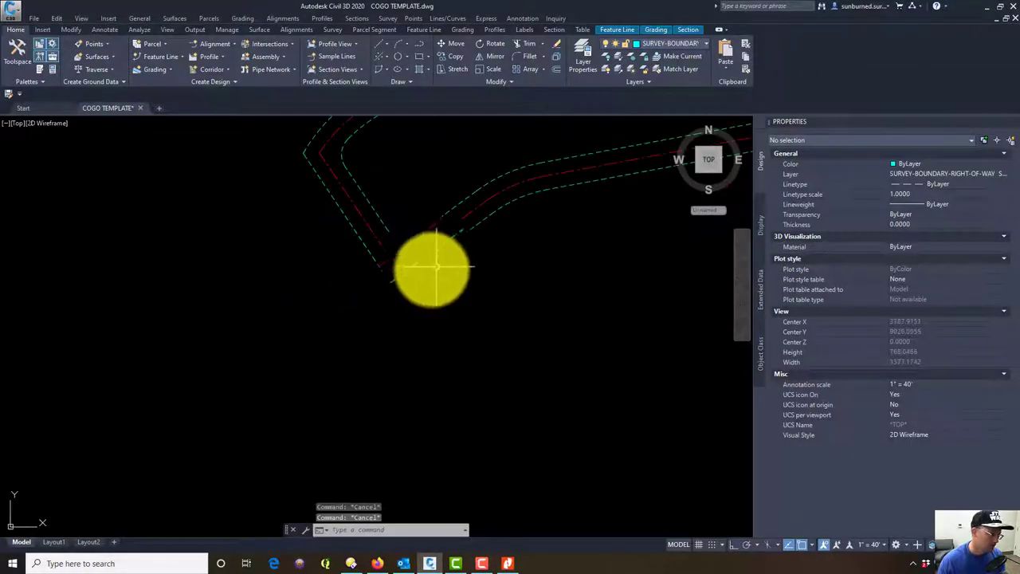
middle_click_drag(428, 269, 414, 269)
scroll(406, 257, "down", 3)
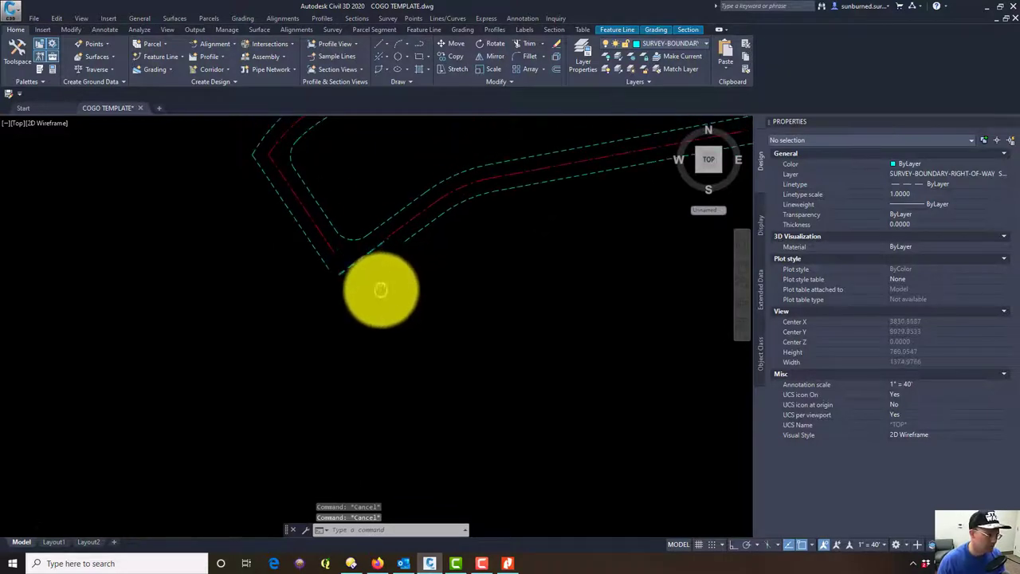
type("l")
key("Return")
left_click(391, 394)
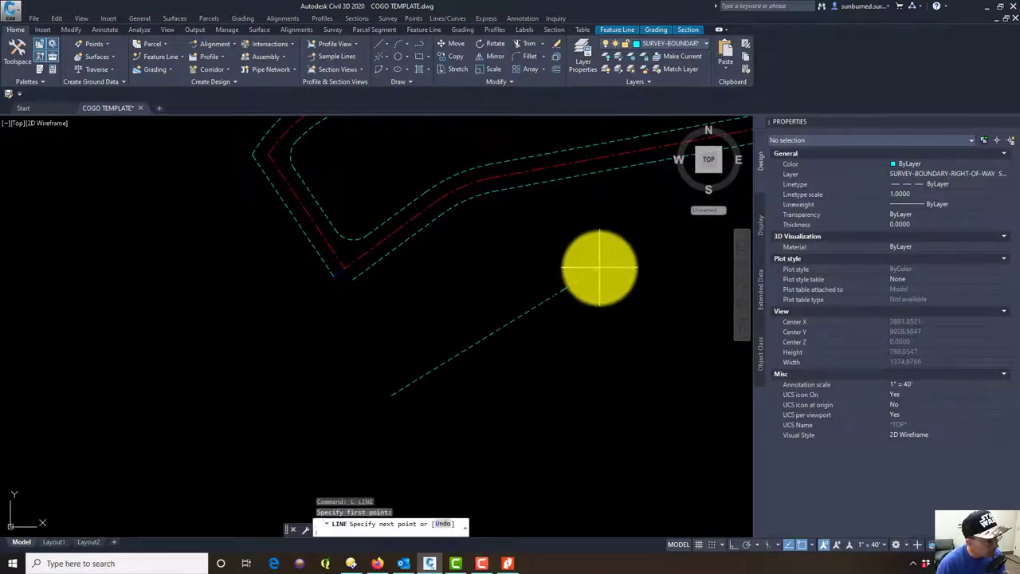
key("Escape")
Step: Extend Venner's west and east right-of-way sidelines southeast to the temporary guide line
type("ex")
key("Return")
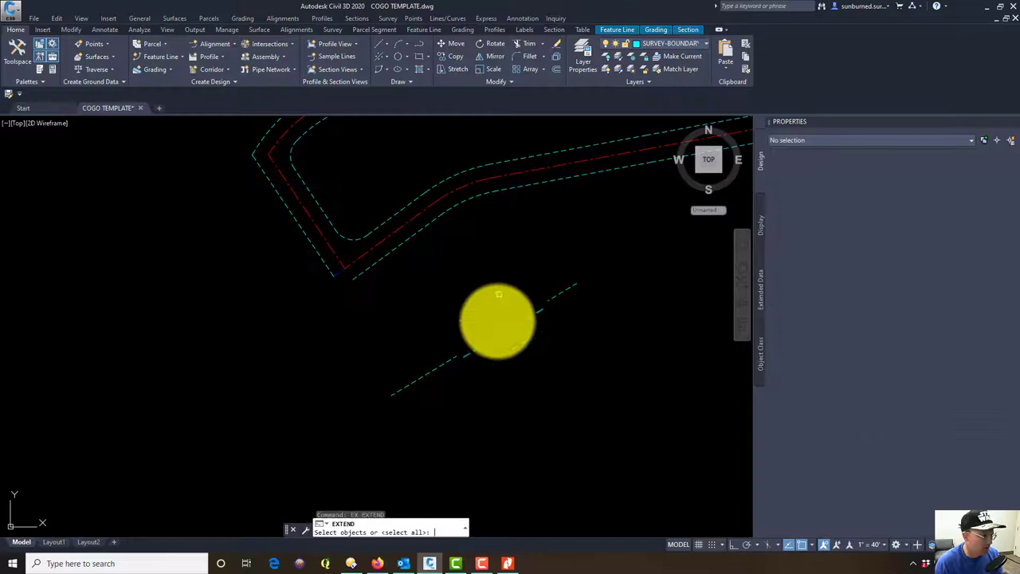
left_click(513, 373)
left_click(457, 314)
key("Return")
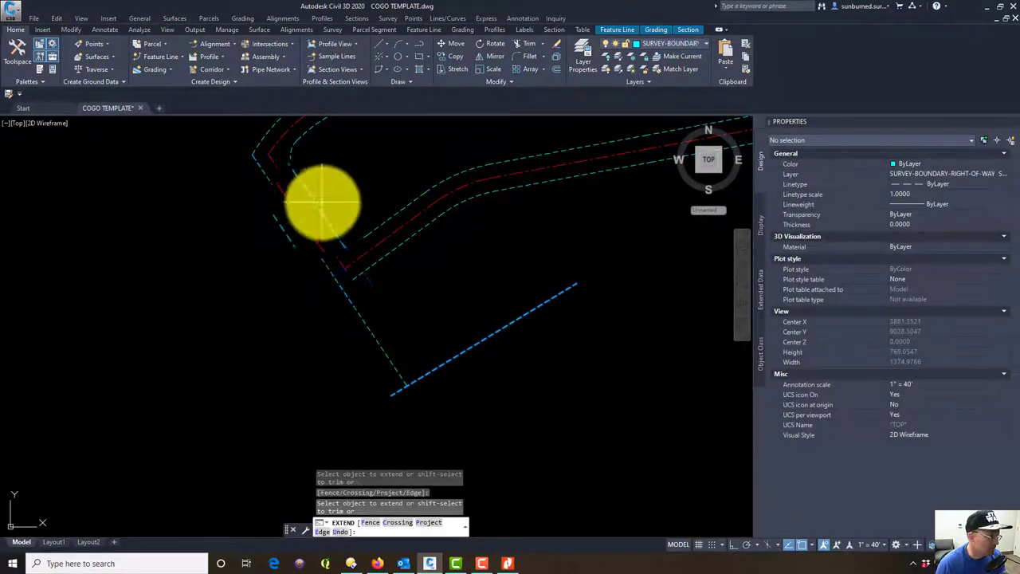
left_click(330, 223)
key("Escape")
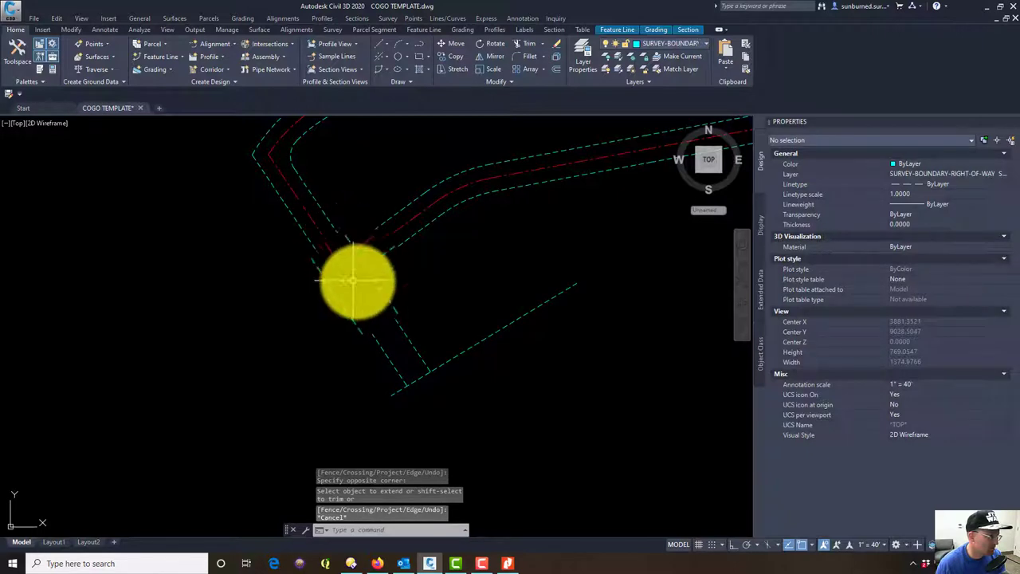
Step: Fillet Upton Road's south sideline and Venner's extended east sideline with a radius of 40
type("FILLET")
key("Return")
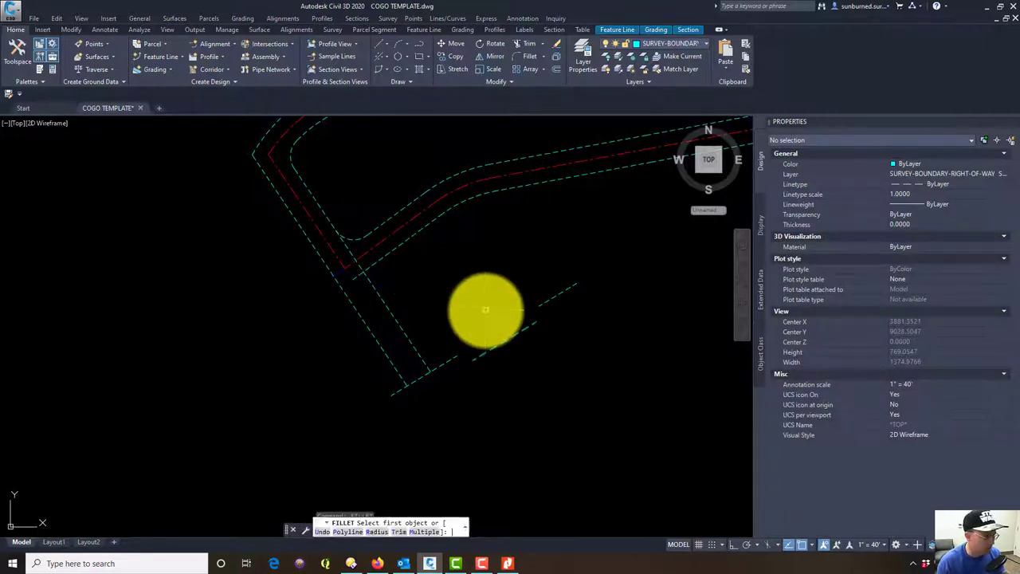
type("R")
key("Return")
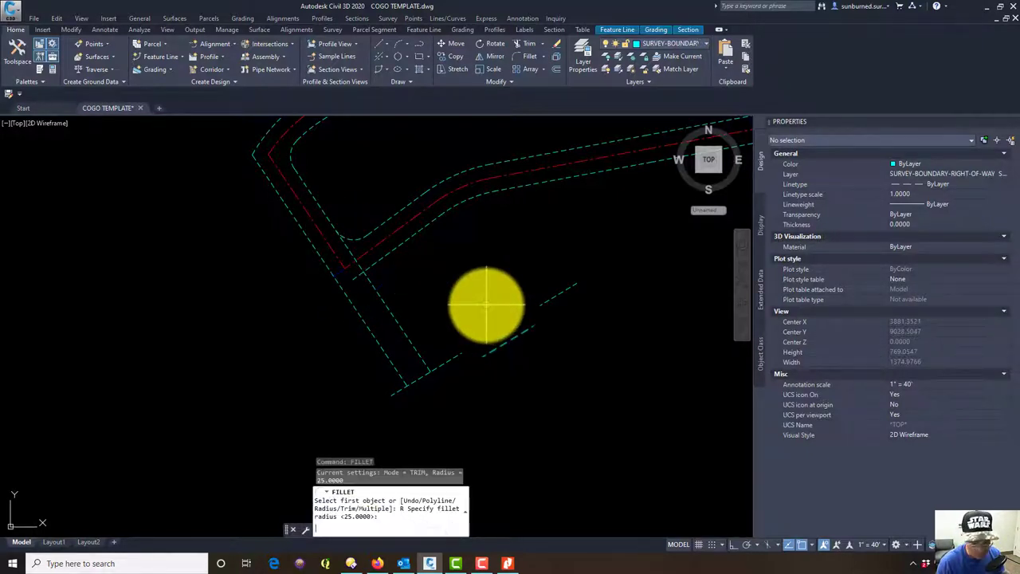
type("40")
key("Return")
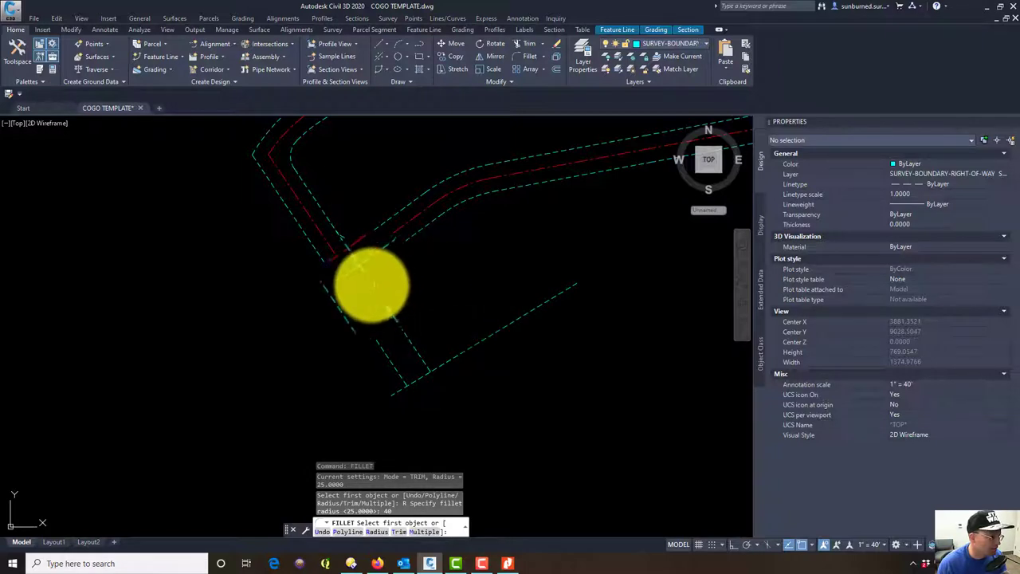
left_click(372, 284)
left_click(373, 265)
key("Escape")
Step: Erase the temporary guide line at the south end of Venner's sidelines
left_click(506, 386)
left_click(469, 343)
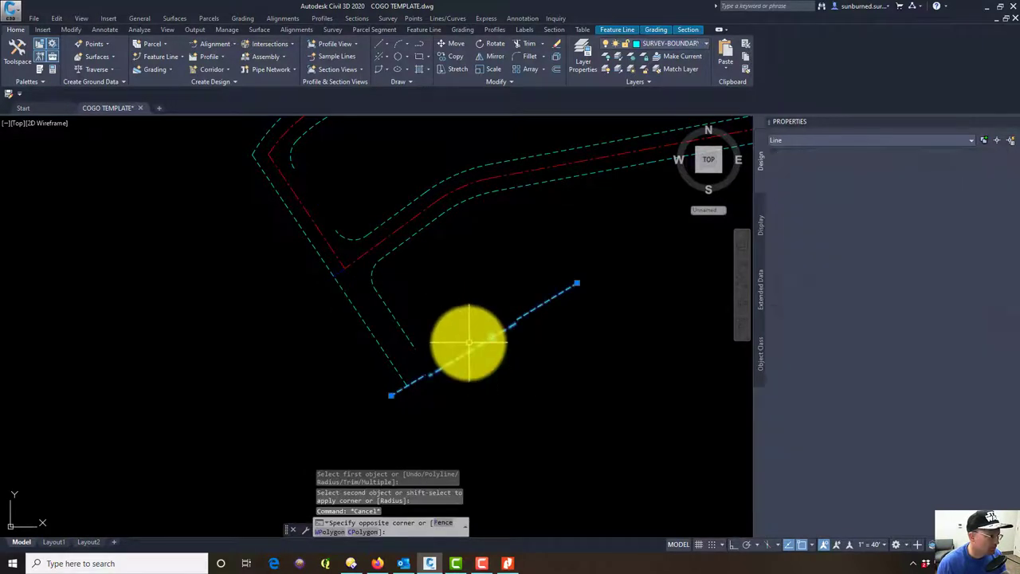
key("Delete")
Step: Redraw the missing piece of Venner's east sideline with a line joining the two curve ends north of Upton Road
type("L")
key("Return")
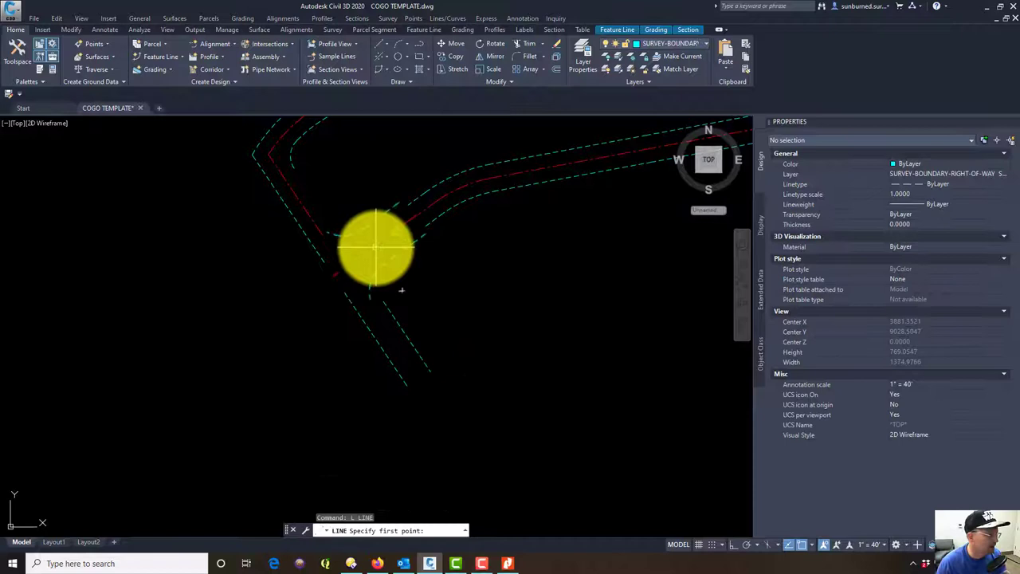
left_click(319, 180)
left_click(295, 169)
key("Escape")
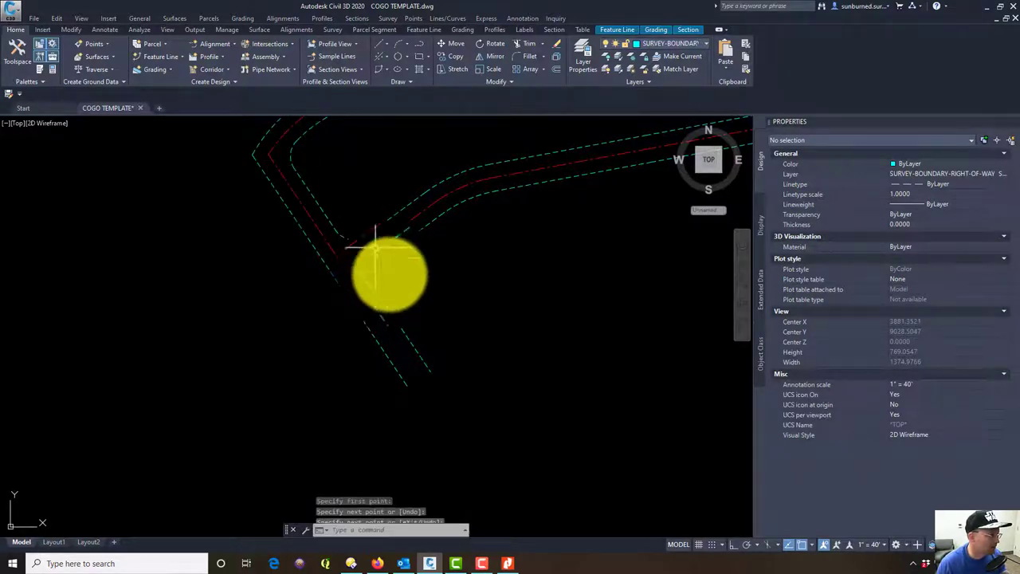
Step: Review the drafted road layout from the cul-de-sac along Venner and Upton Road to the John Muir Road intersection
mouse_move(464, 304)
middle_mouse_down()
mouse_move(464, 414)
mouse_move(368, 431)
middle_mouse_up()
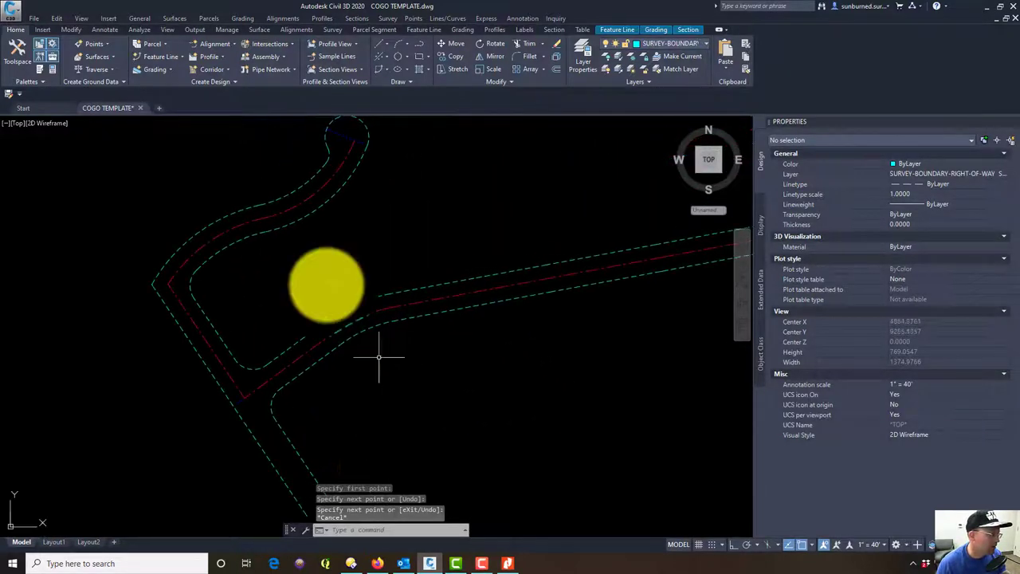
scroll(387, 346, "down", 3)
middle_click_drag(498, 336, 439, 356)
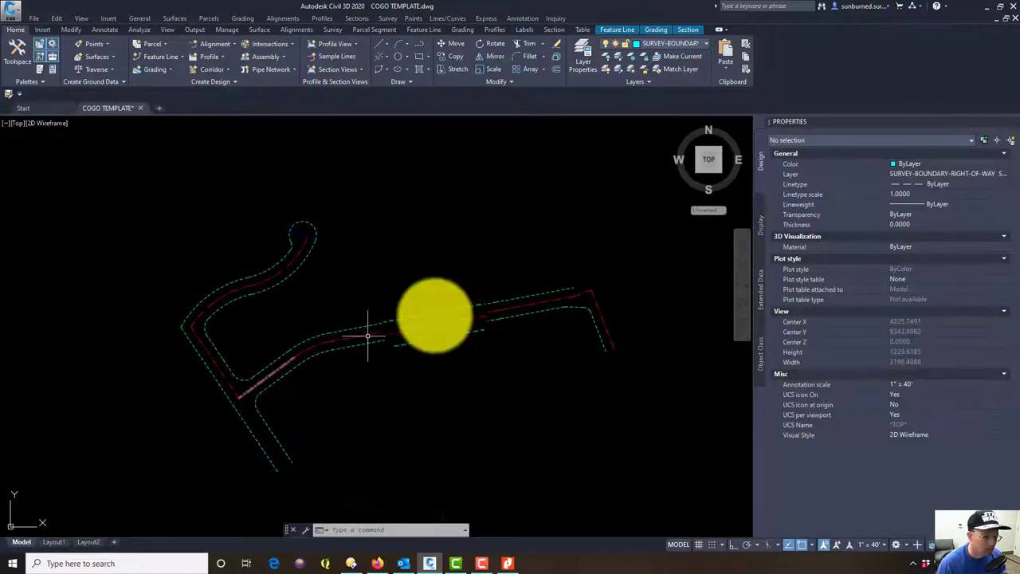
scroll(587, 316, "up", 2)
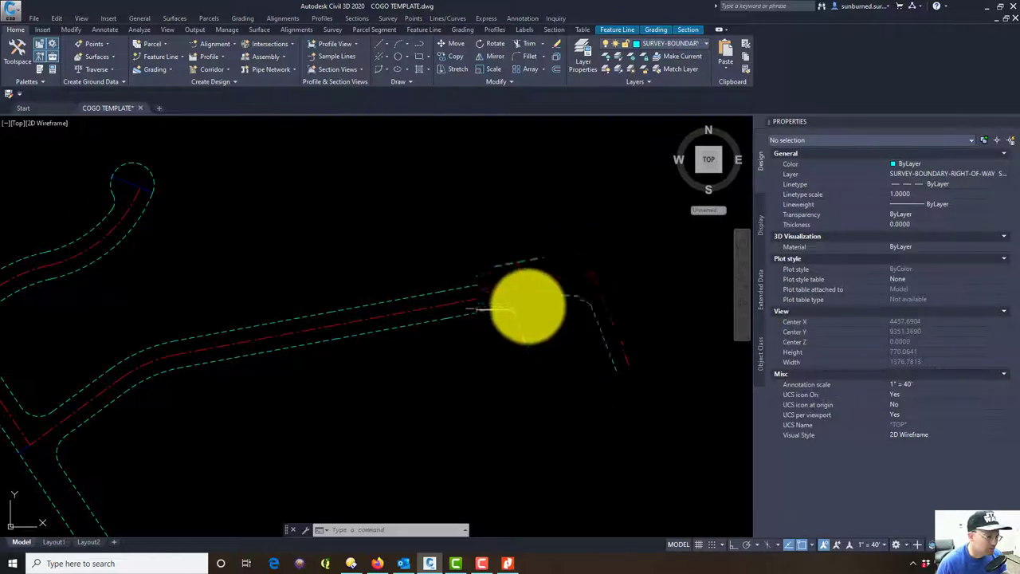
key("Escape")
scroll(411, 394, "down", 2)
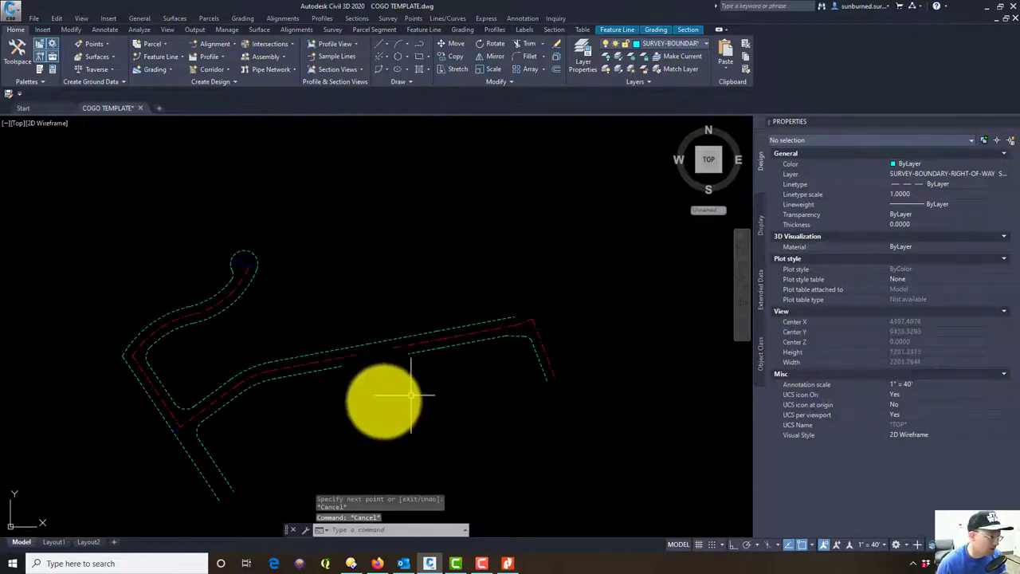
mouse_move(411, 393)
middle_mouse_down()
mouse_move(455, 342)
mouse_move(487, 338)
middle_mouse_up()
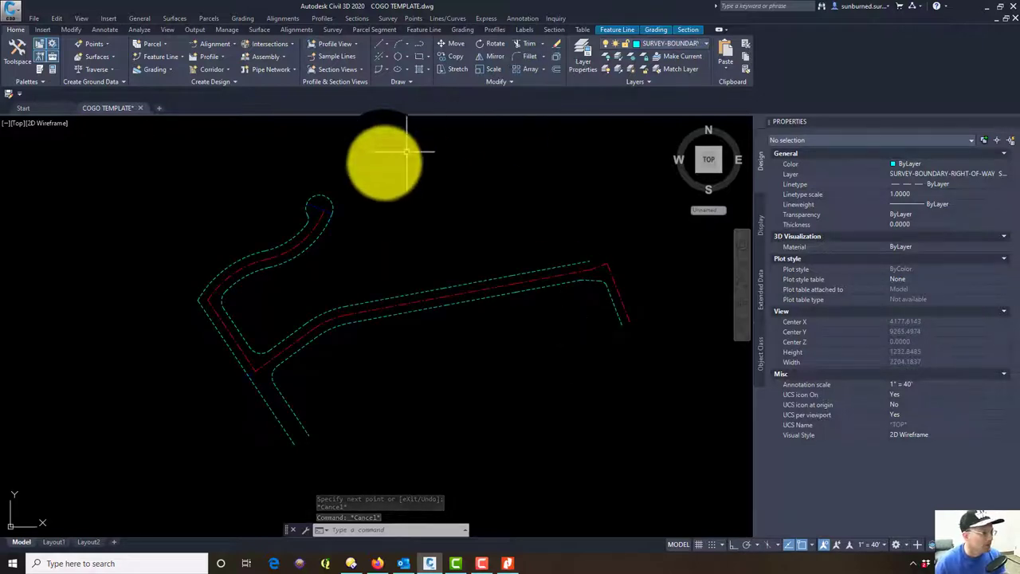
key("Escape")
middle_click_drag(496, 319, 438, 342)
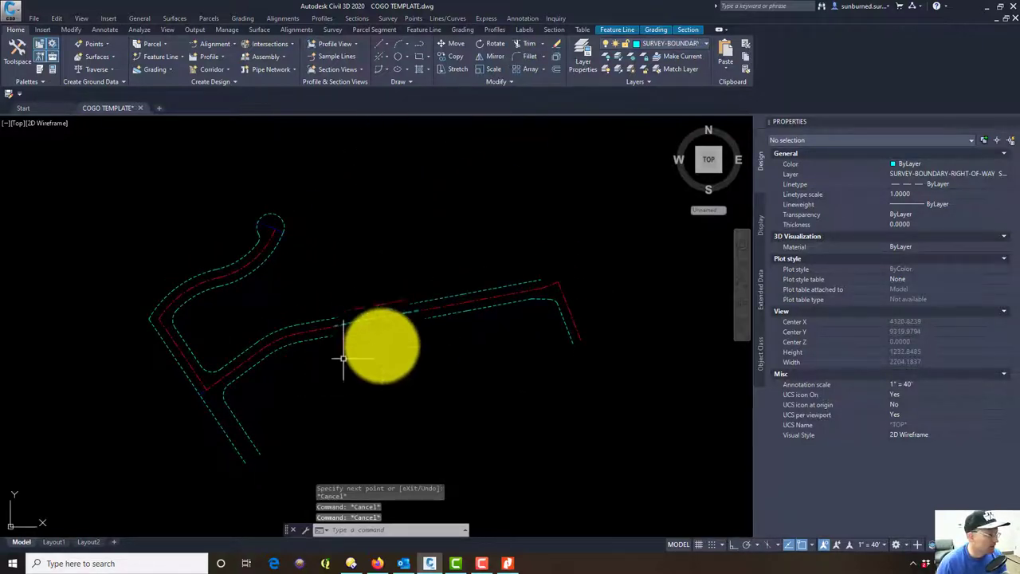